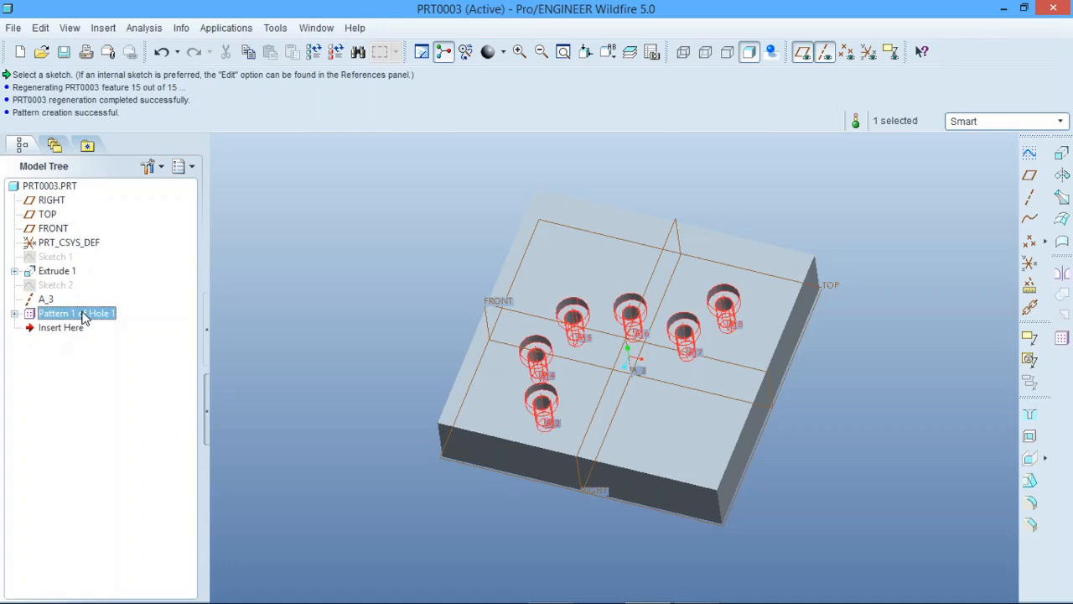
{"action": "left_click", "coordinate": [434, 277]}
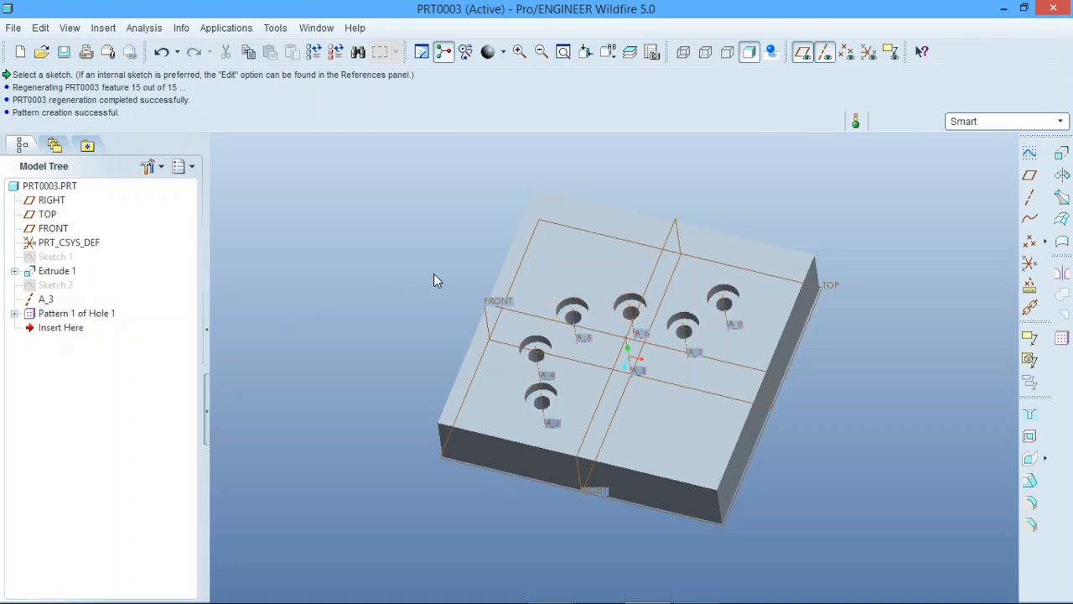
{"action": "scroll", "coordinate": [760, 353], "scroll_direction": "down", "scroll_amount": 1}
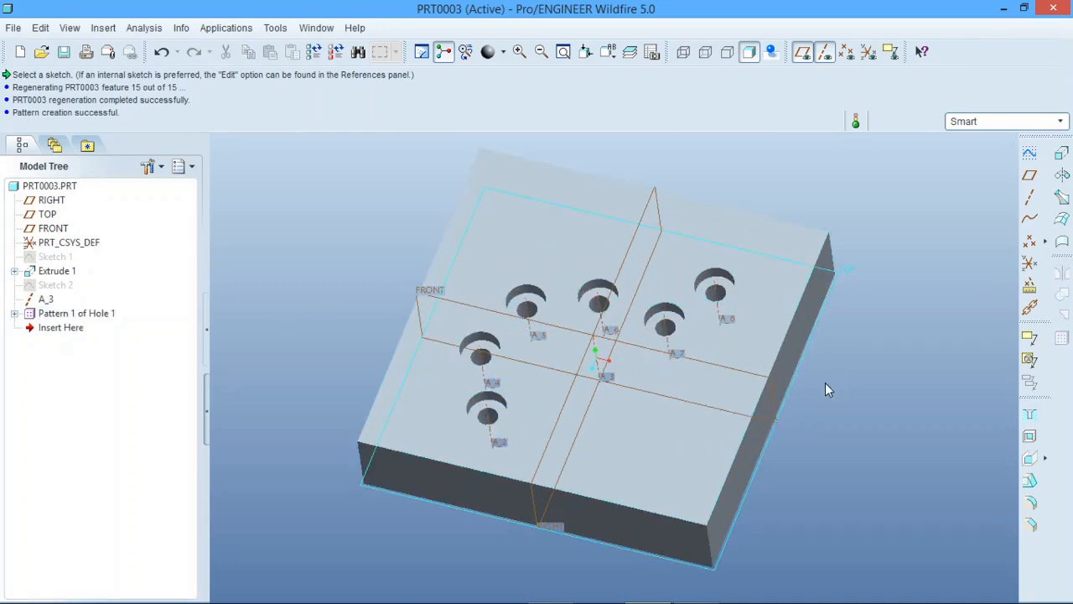
{"action": "scroll", "coordinate": [838, 384], "scroll_direction": "up", "scroll_amount": 1}
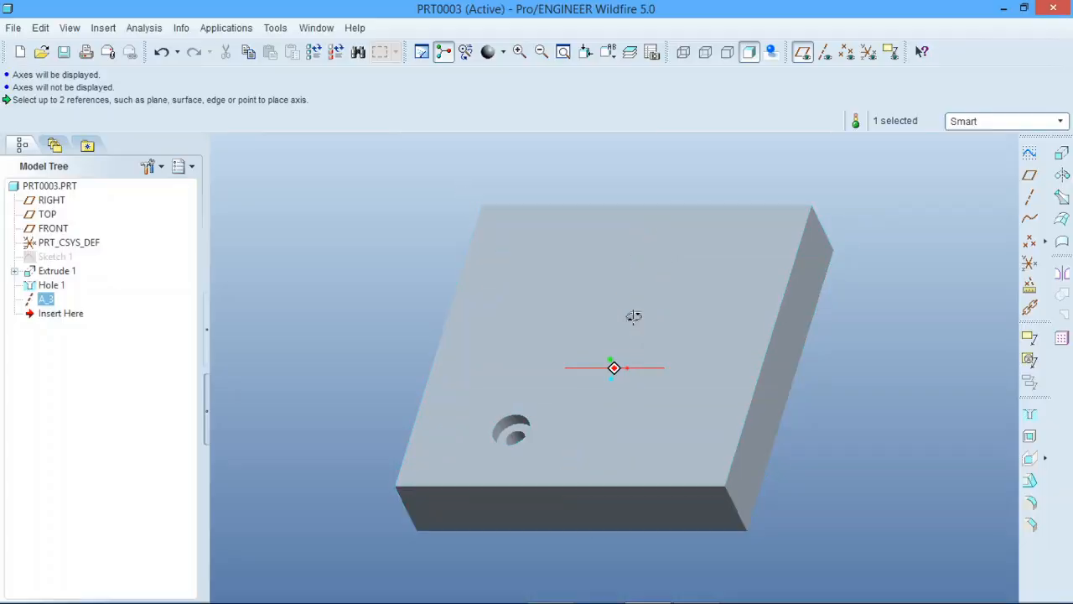
{"action": "mouse_move", "coordinate": [632, 316]}
{"action": "middle_mouse_down"}
{"action": "mouse_move", "coordinate": [618, 302]}
{"action": "mouse_move", "coordinate": [638, 316]}
{"action": "mouse_move", "coordinate": [637, 304]}
{"action": "mouse_move", "coordinate": [634, 333]}
{"action": "middle_mouse_up"}
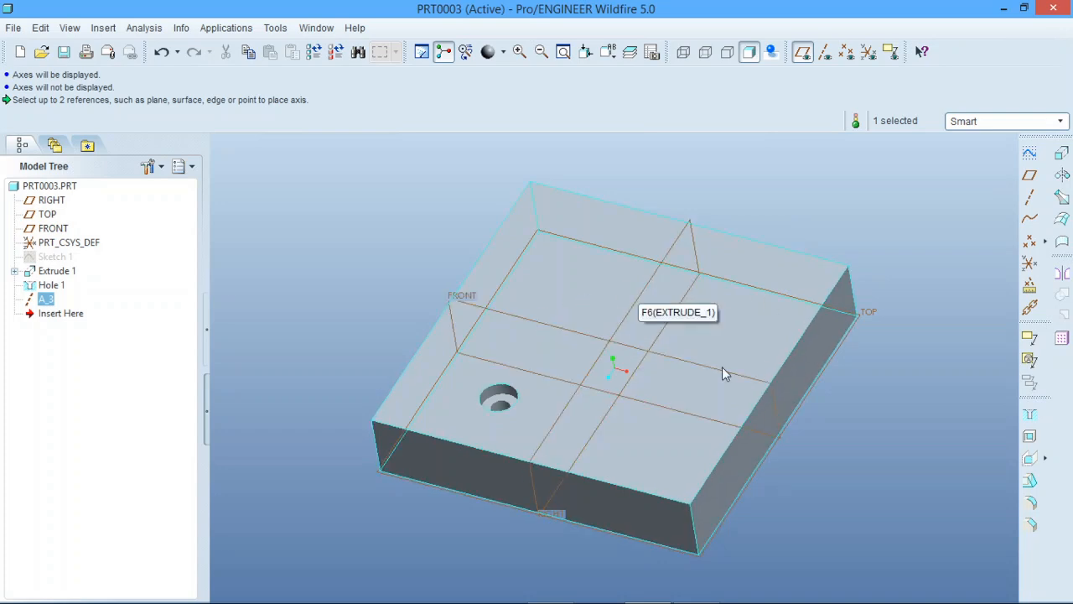
Create a Dimension pattern of the hole with two members, varying its 100 placement dimension by an increment of 100
{"action": "left_click", "coordinate": [499, 395]}
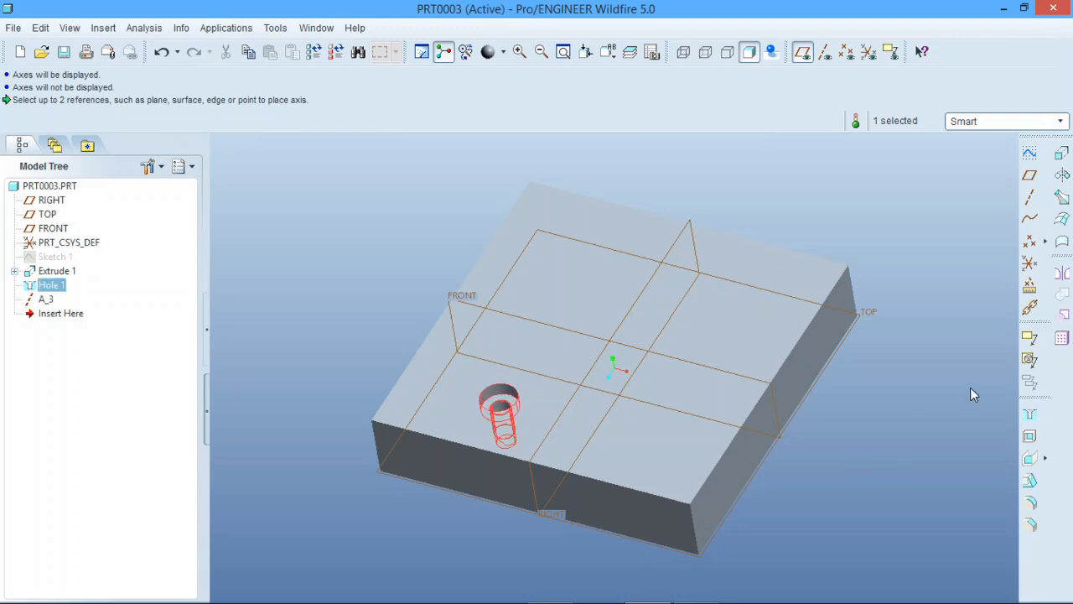
{"action": "left_click", "coordinate": [1060, 337]}
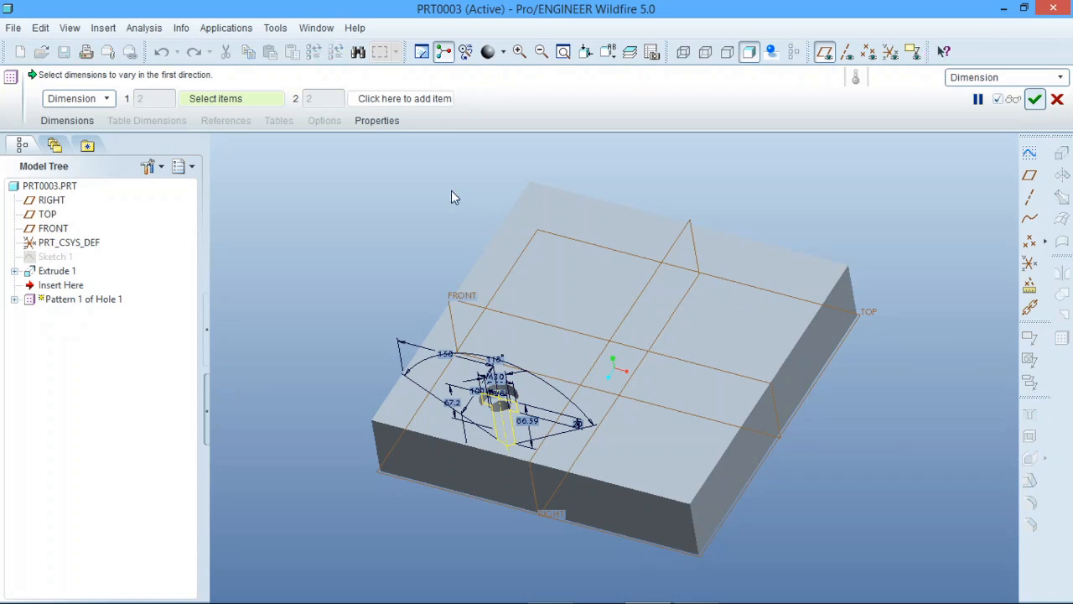
{"action": "scroll", "coordinate": [536, 409], "scroll_direction": "up", "scroll_amount": 5}
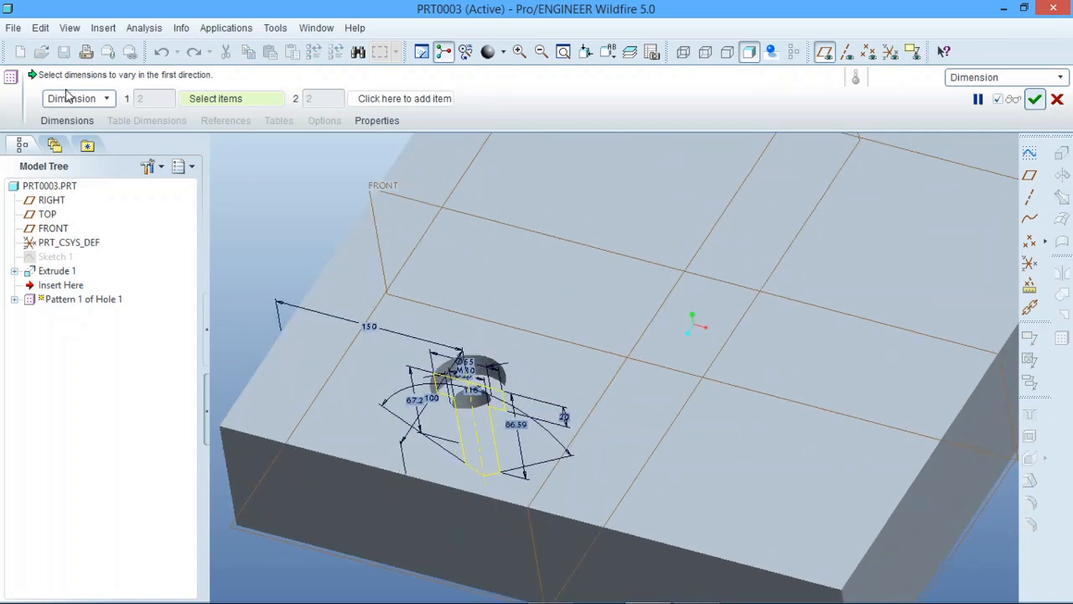
{"action": "left_click", "coordinate": [429, 405]}
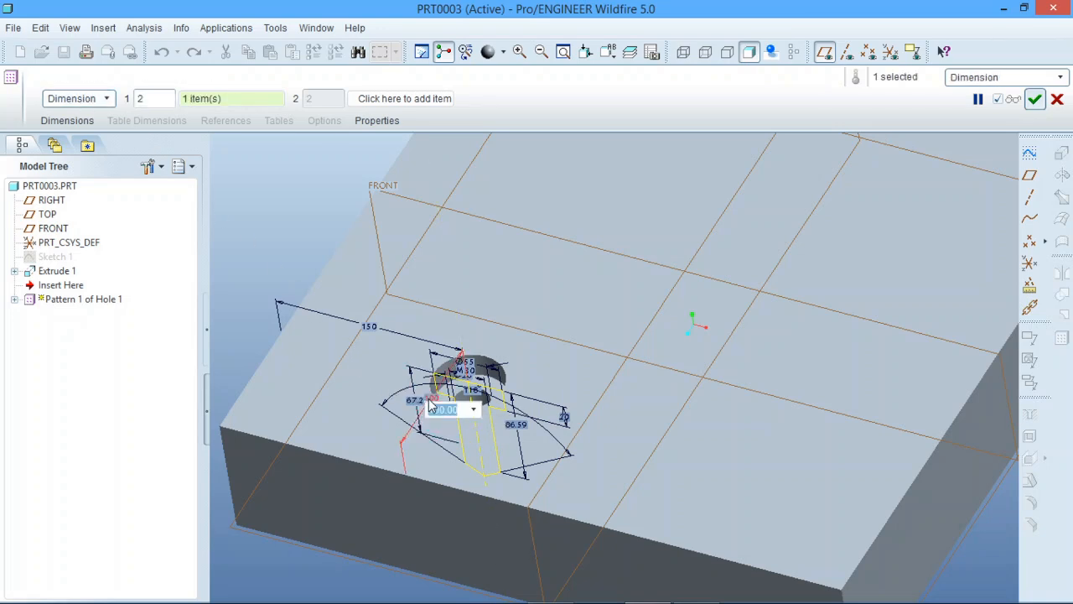
{"action": "key", "text": "Return"}
{"action": "scroll", "coordinate": [451, 313], "scroll_direction": "up", "scroll_amount": 6}
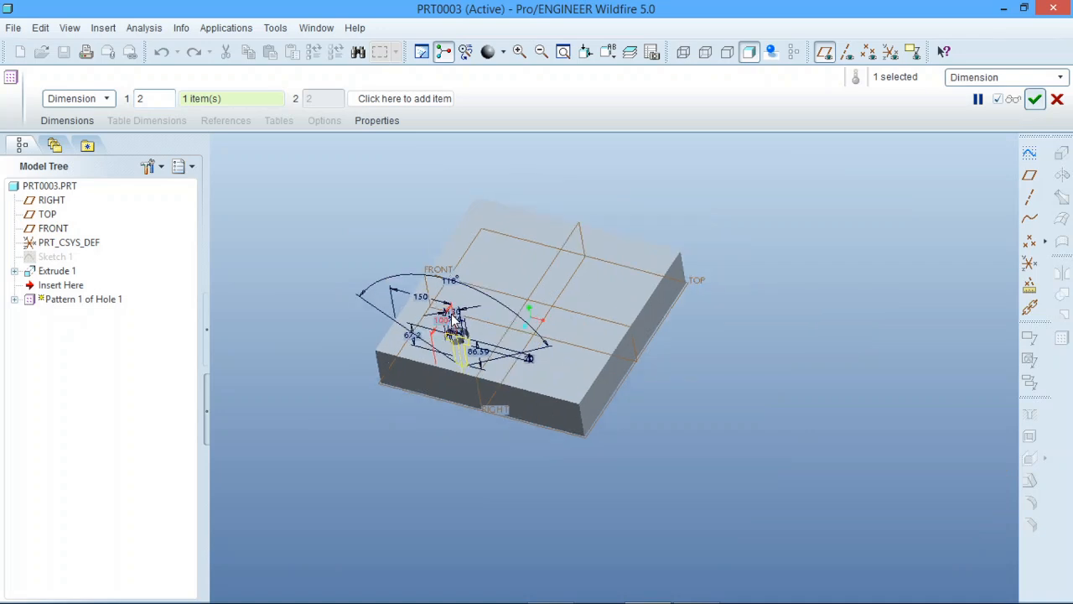
{"action": "scroll", "coordinate": [450, 313], "scroll_direction": "down", "scroll_amount": 2}
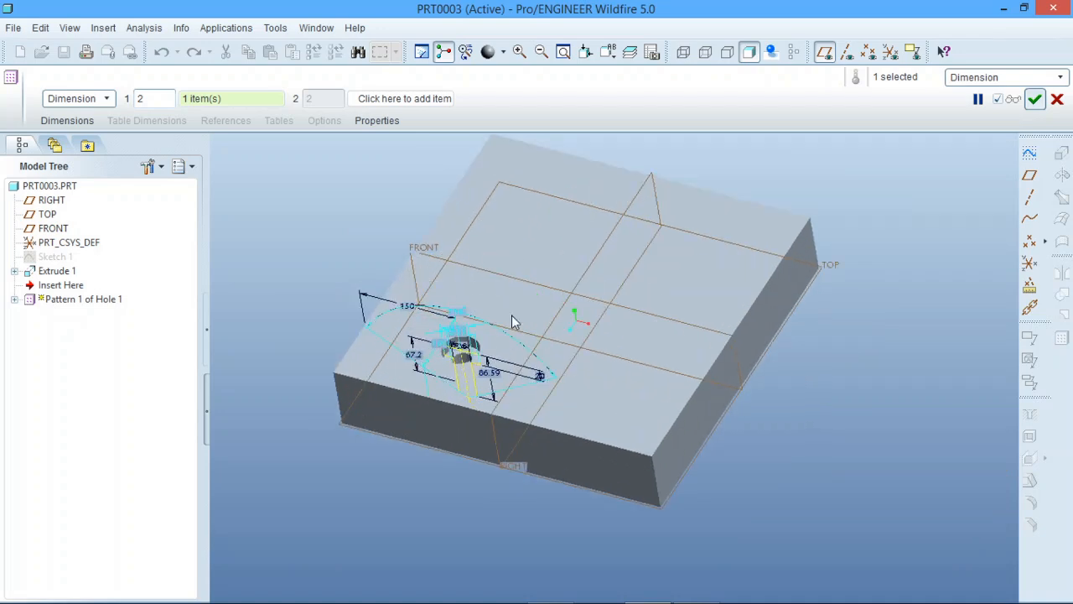
{"action": "left_click", "coordinate": [1034, 99]}
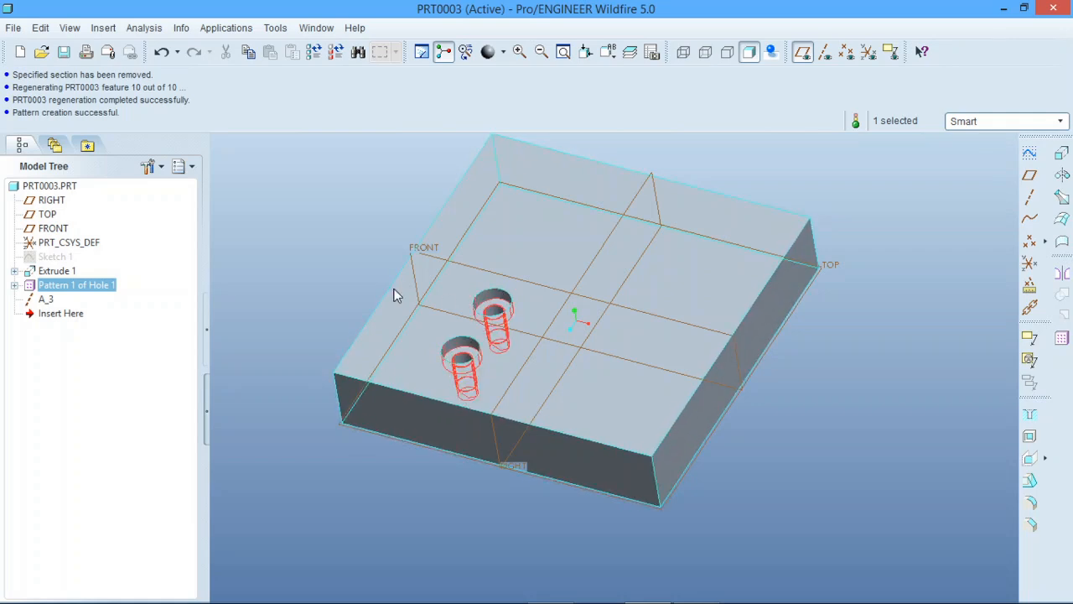
{"action": "left_click", "coordinate": [311, 287]}
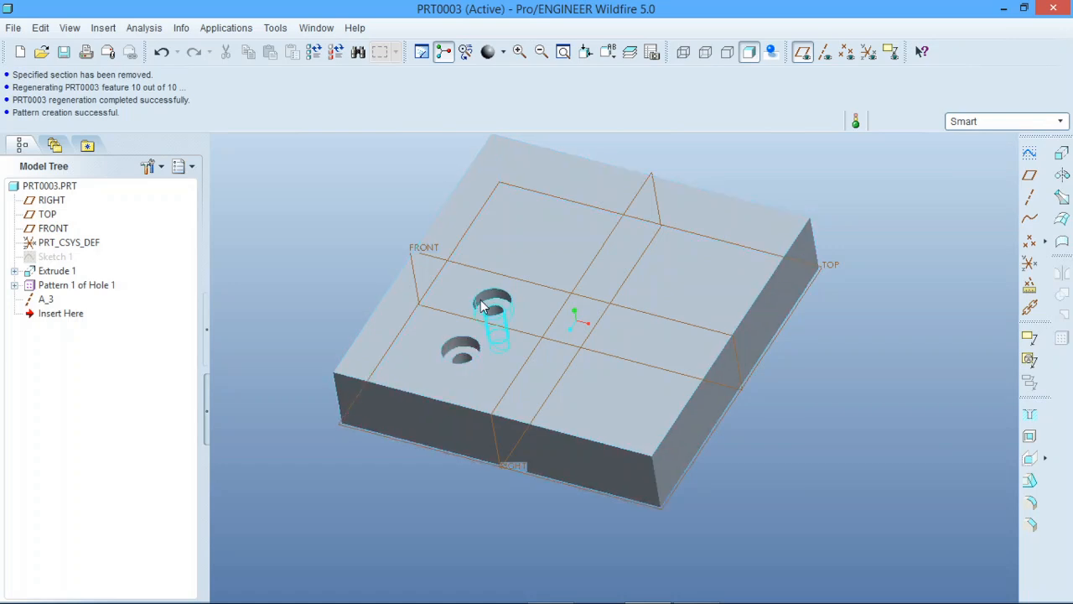
Measure the center distance between the two patterned holes using their top circular edges
{"action": "left_click", "coordinate": [142, 28]}
{"action": "mouse_move", "coordinate": [164, 48]}
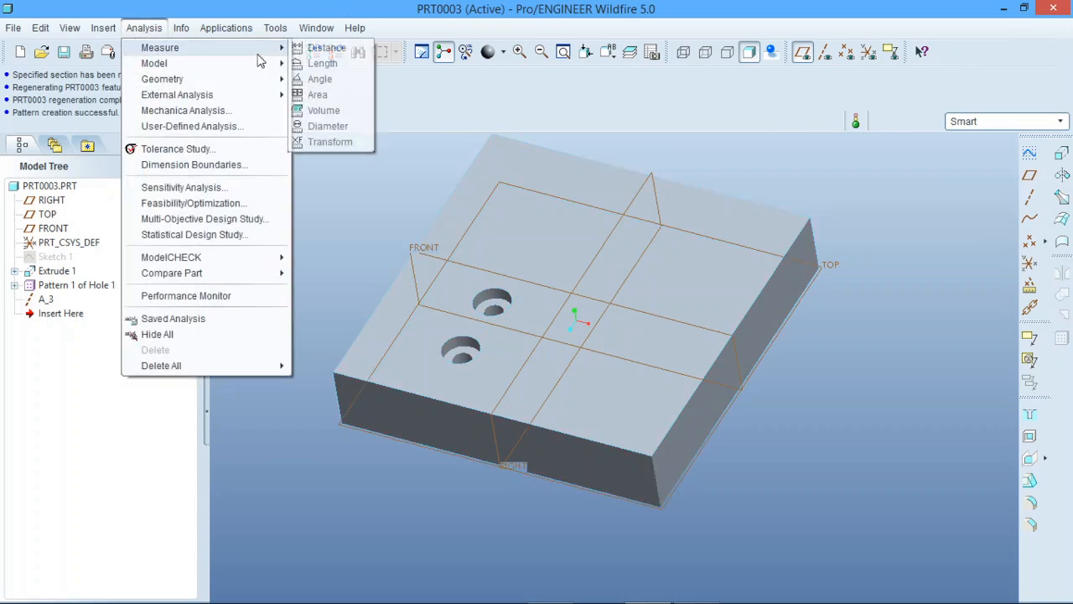
{"action": "left_click", "coordinate": [331, 48]}
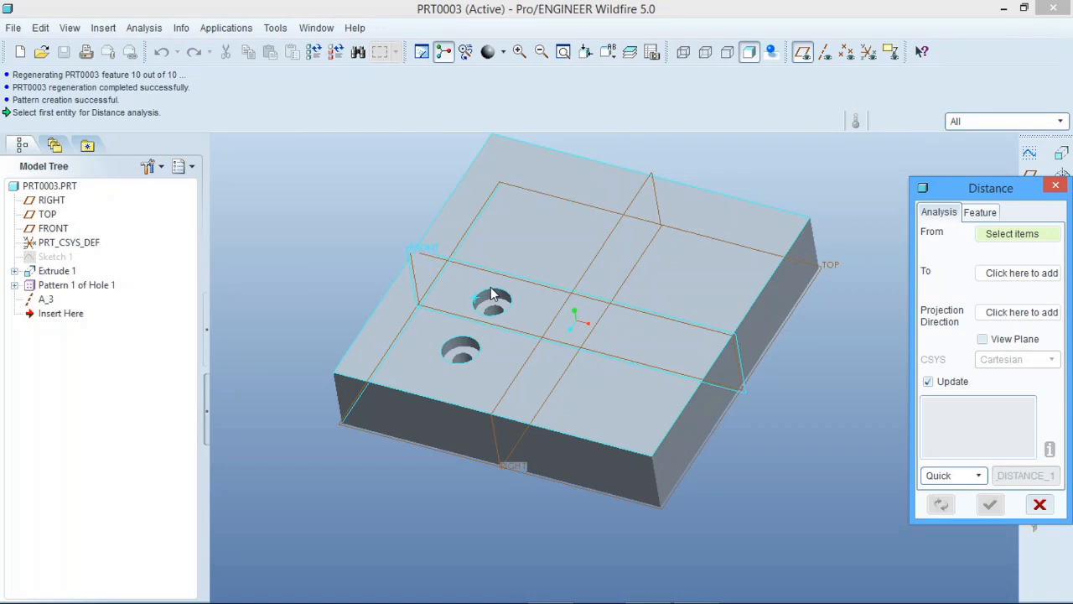
{"action": "left_click", "coordinate": [492, 294]}
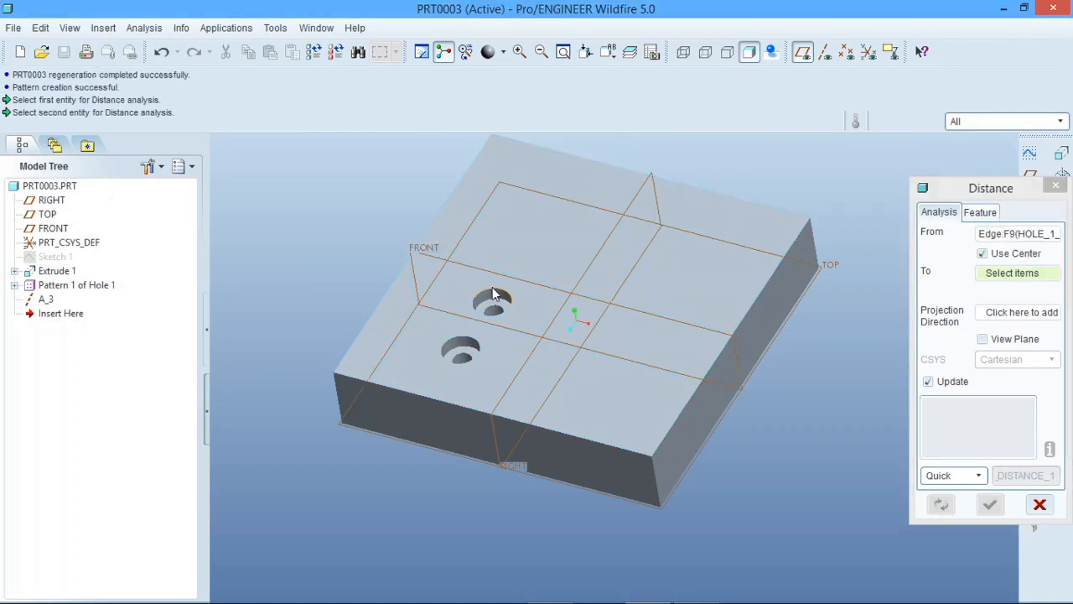
{"action": "left_click", "coordinate": [467, 344]}
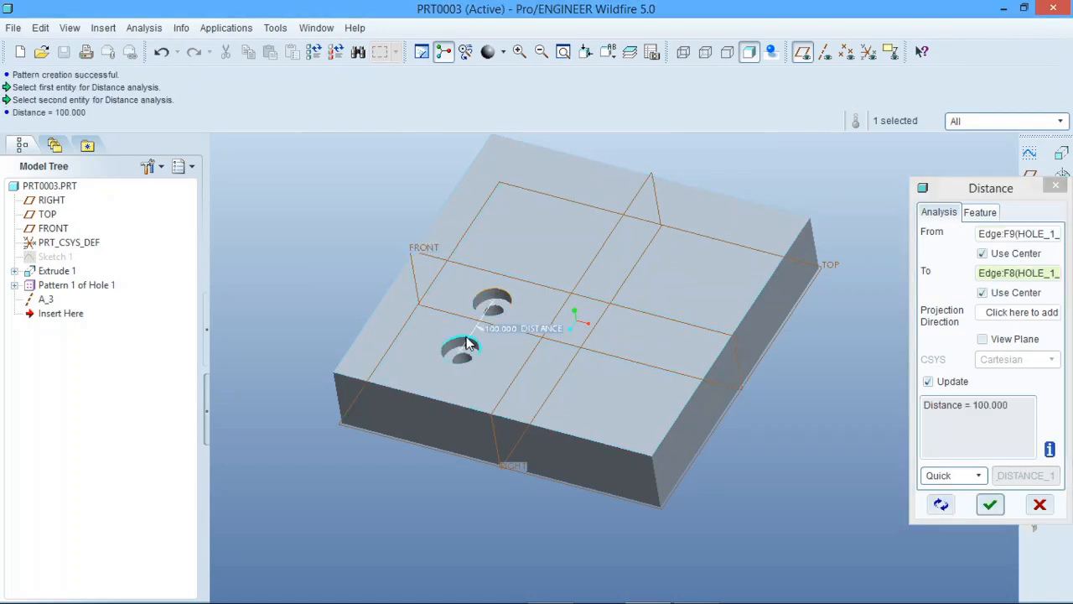
{"action": "left_click", "coordinate": [1039, 503]}
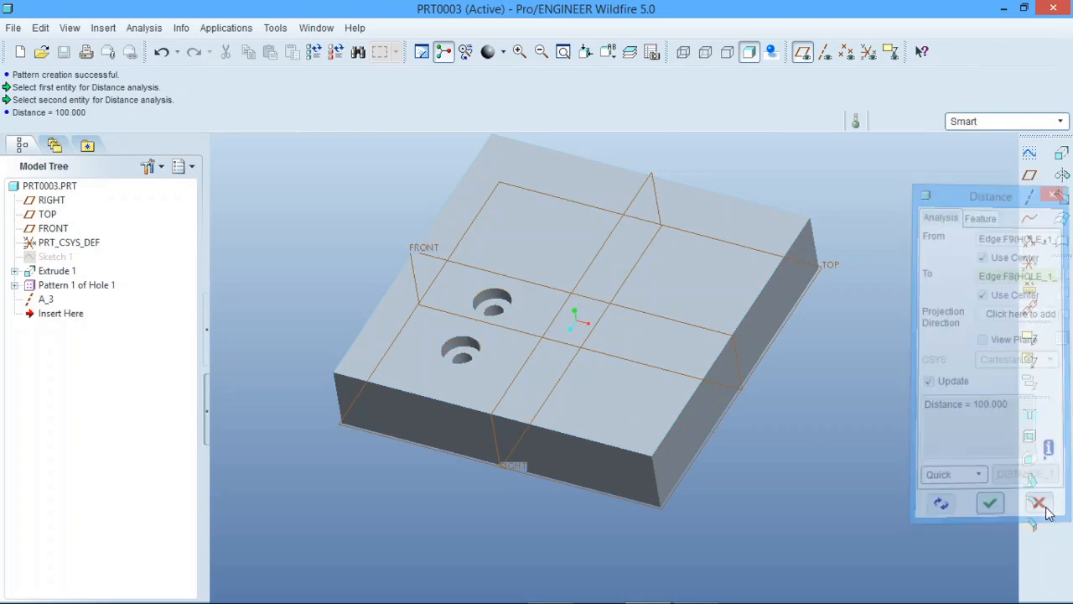
Undo the hole pattern and reorder axis A_3 ahead of Hole 1 in the model tree
{"action": "left_click", "coordinate": [161, 52]}
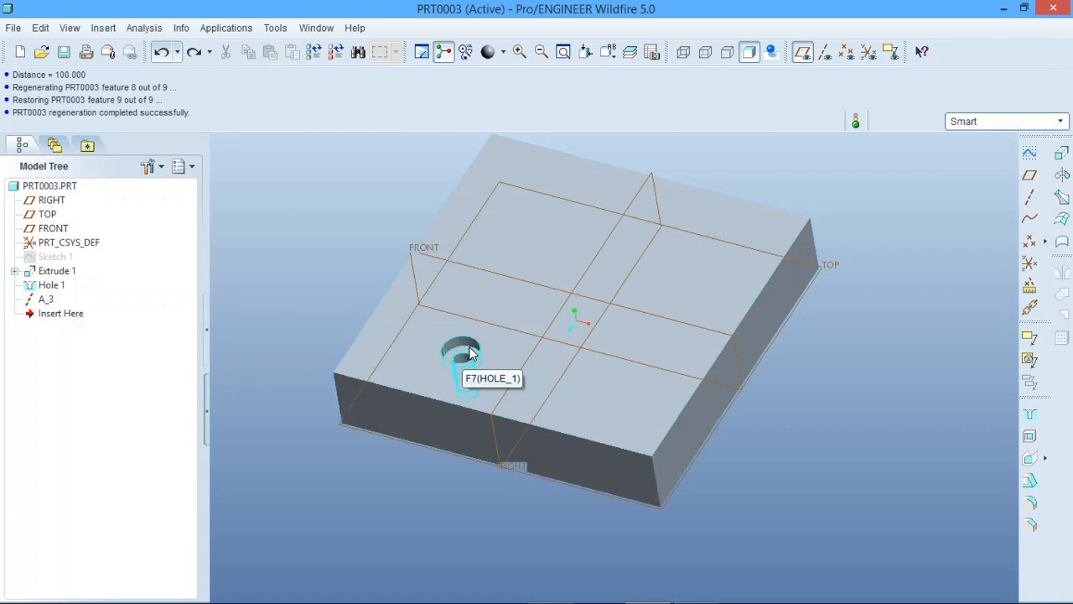
{"action": "left_click_drag", "start_coordinate": [46, 299], "coordinate": [51, 270]}
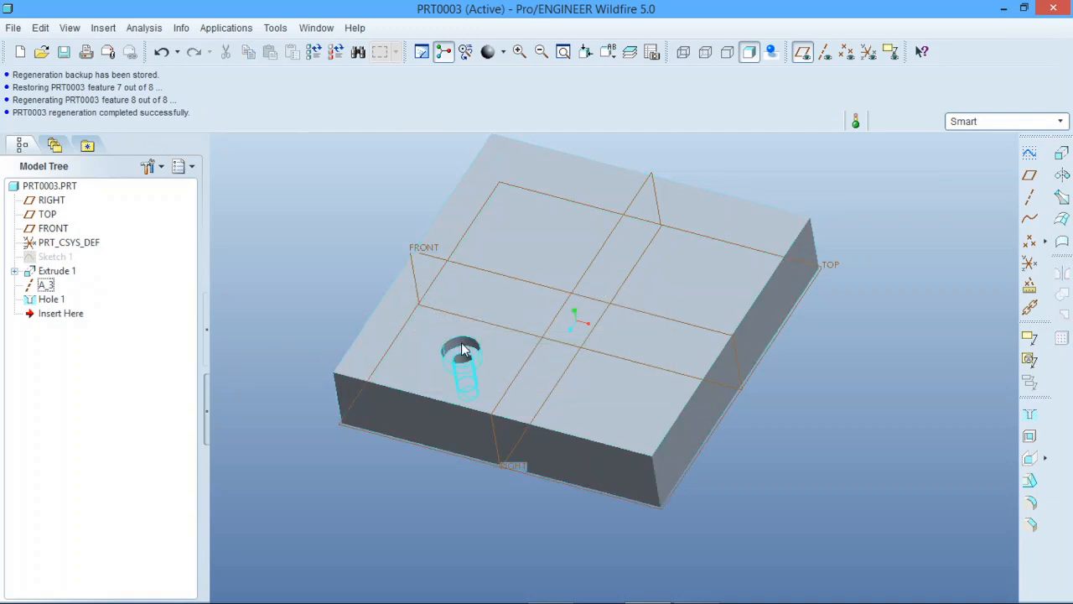
Set up a Direction pattern of the hole from the block's near side face, spacing the members about 72 inward across the block
{"action": "left_click", "coordinate": [462, 350]}
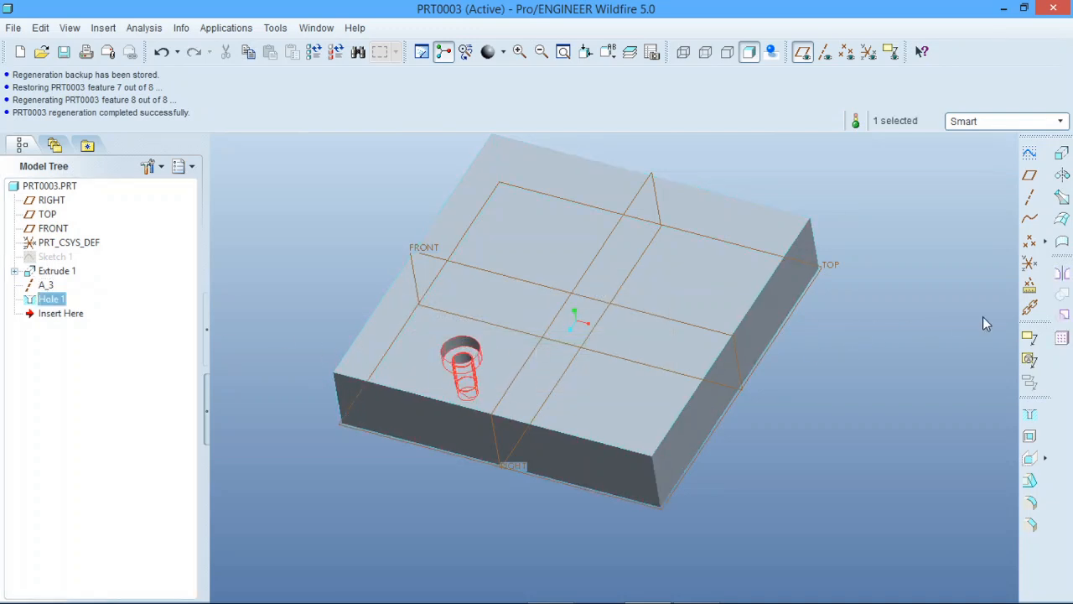
{"action": "left_click", "coordinate": [1061, 337]}
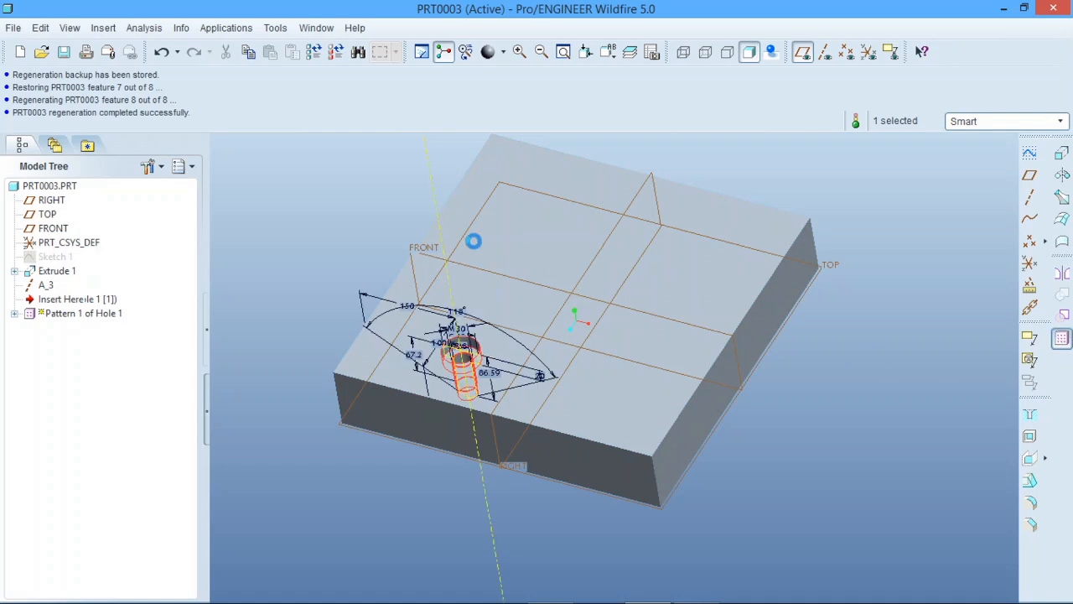
{"action": "left_click", "coordinate": [93, 98]}
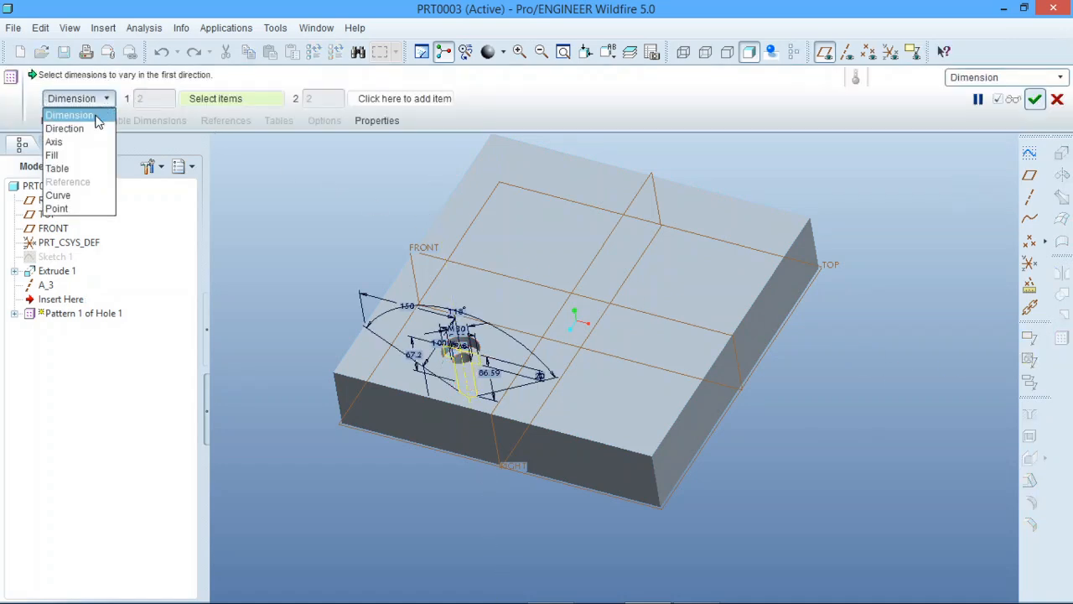
{"action": "left_click", "coordinate": [67, 128]}
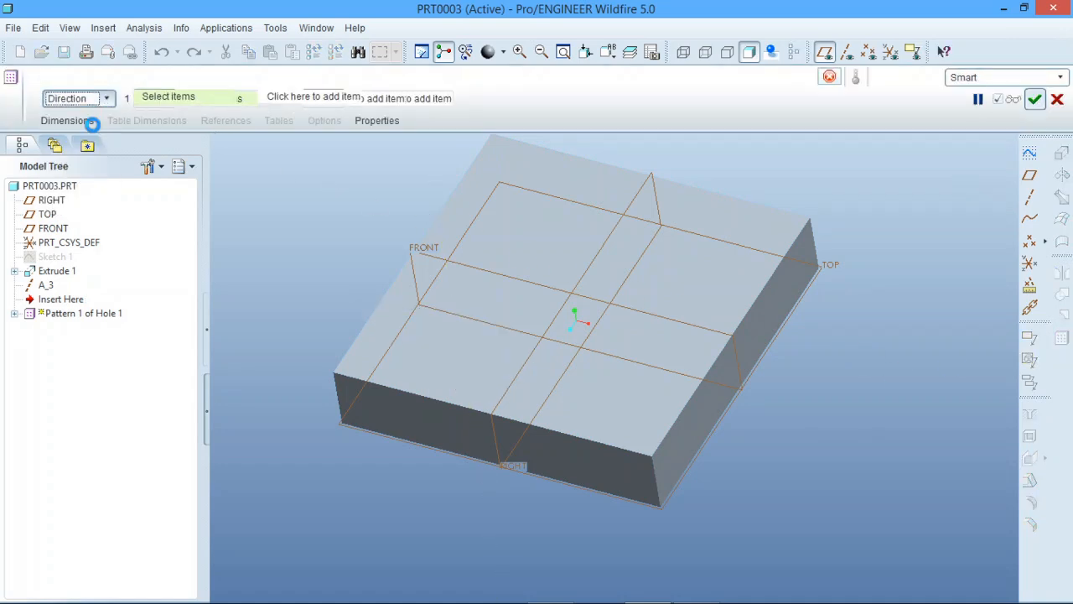
{"action": "left_click", "coordinate": [422, 437]}
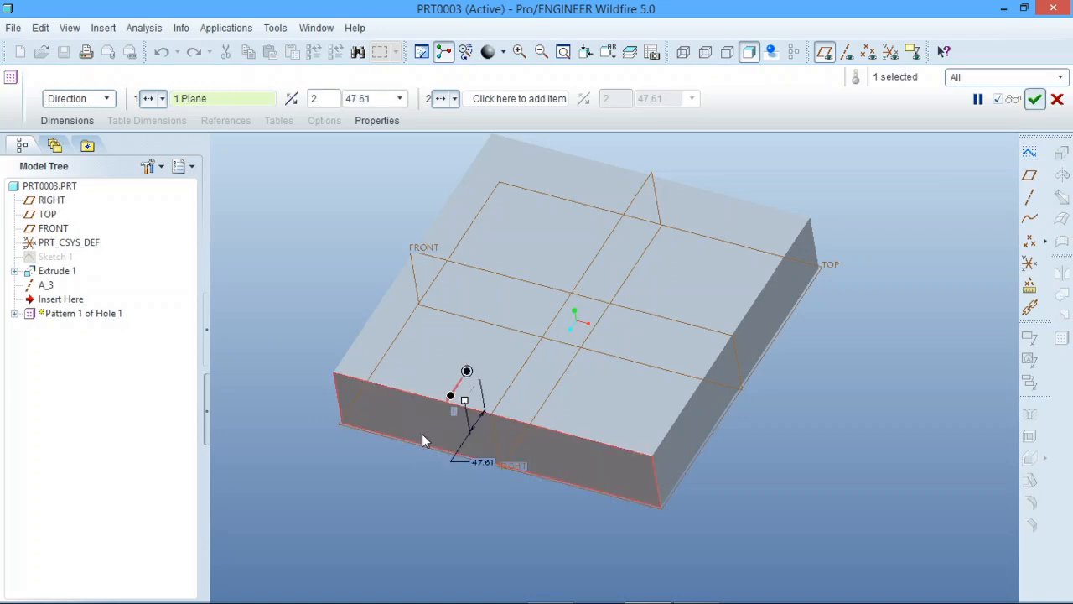
{"action": "left_click_drag", "start_coordinate": [467, 404], "coordinate": [472, 337]}
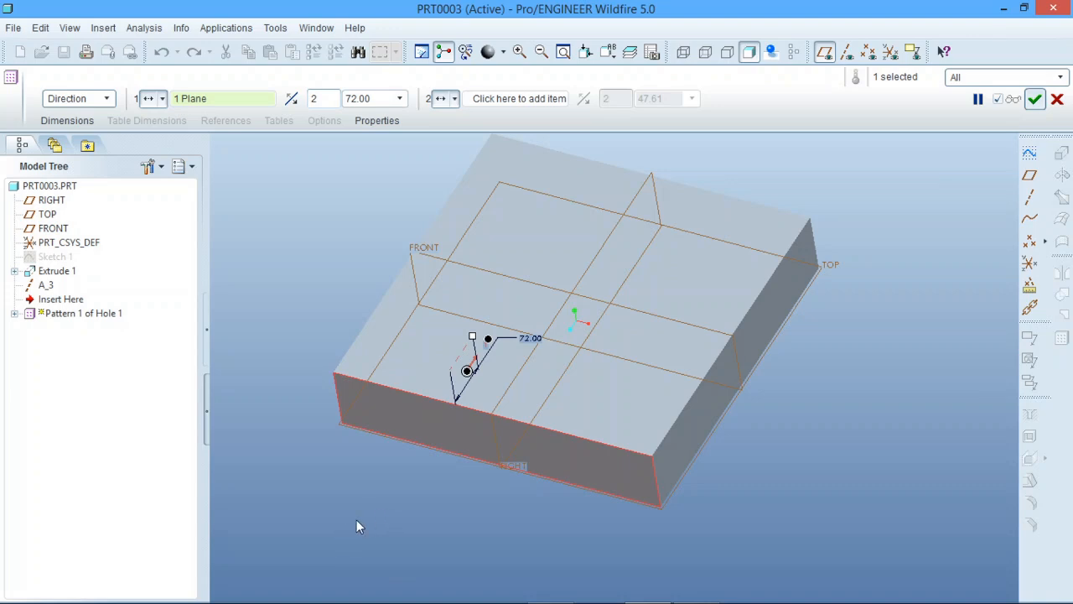
{"action": "left_click", "coordinate": [297, 101]}
{"action": "left_click", "coordinate": [298, 102]}
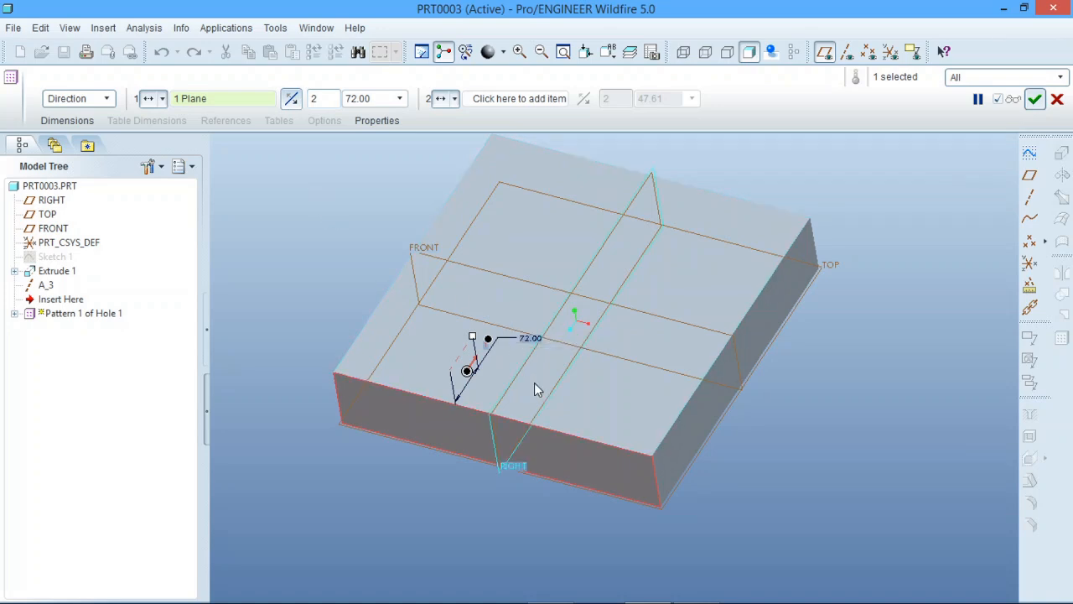
Set the direction pattern's spacing to 150 and create it with two members
{"action": "scroll", "coordinate": [534, 383], "scroll_direction": "down", "scroll_amount": 2}
{"action": "double_click", "coordinate": [498, 314]}
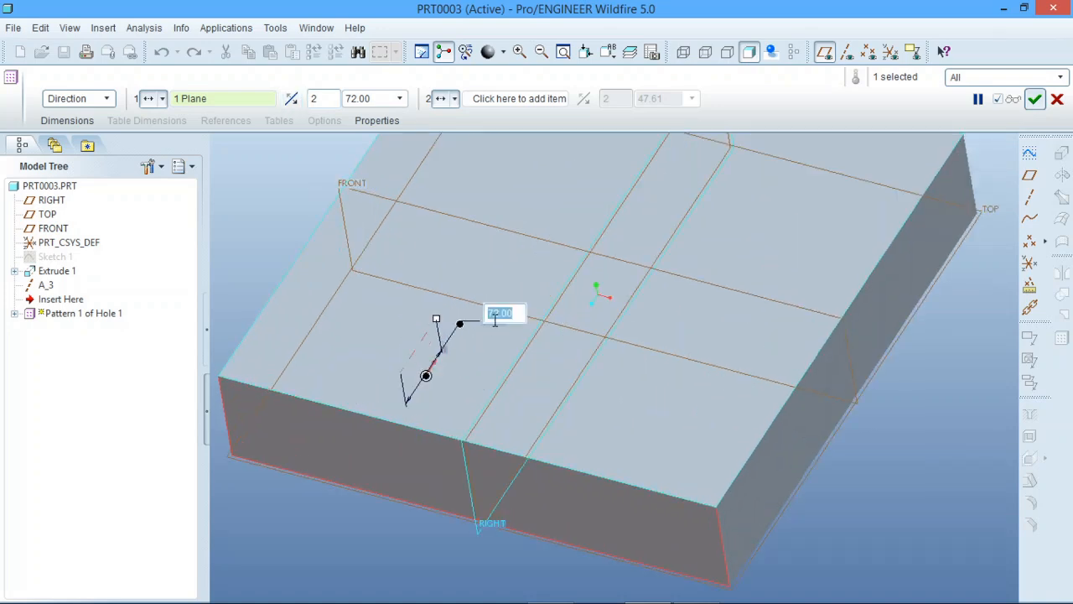
{"action": "type", "text": "150"}
{"action": "key", "text": "Return"}
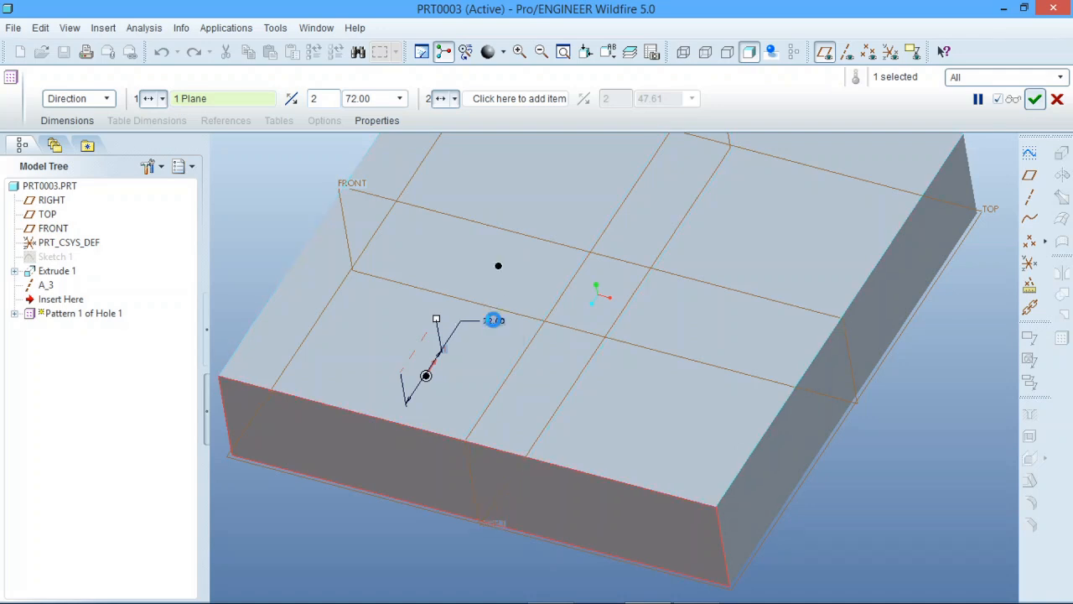
{"action": "scroll", "coordinate": [503, 336], "scroll_direction": "up", "scroll_amount": 3}
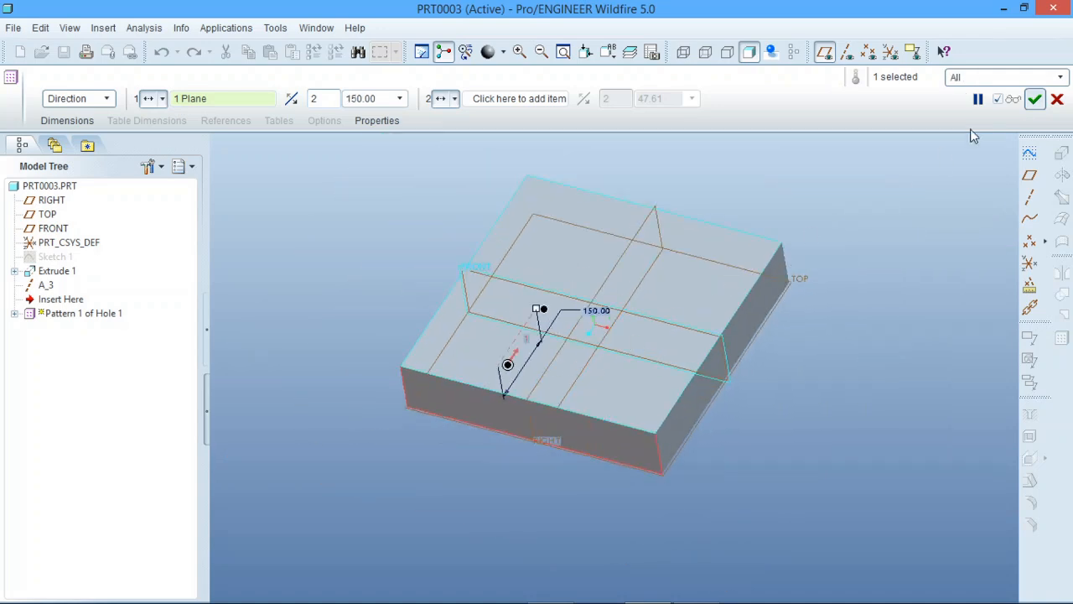
{"action": "left_click", "coordinate": [1035, 99]}
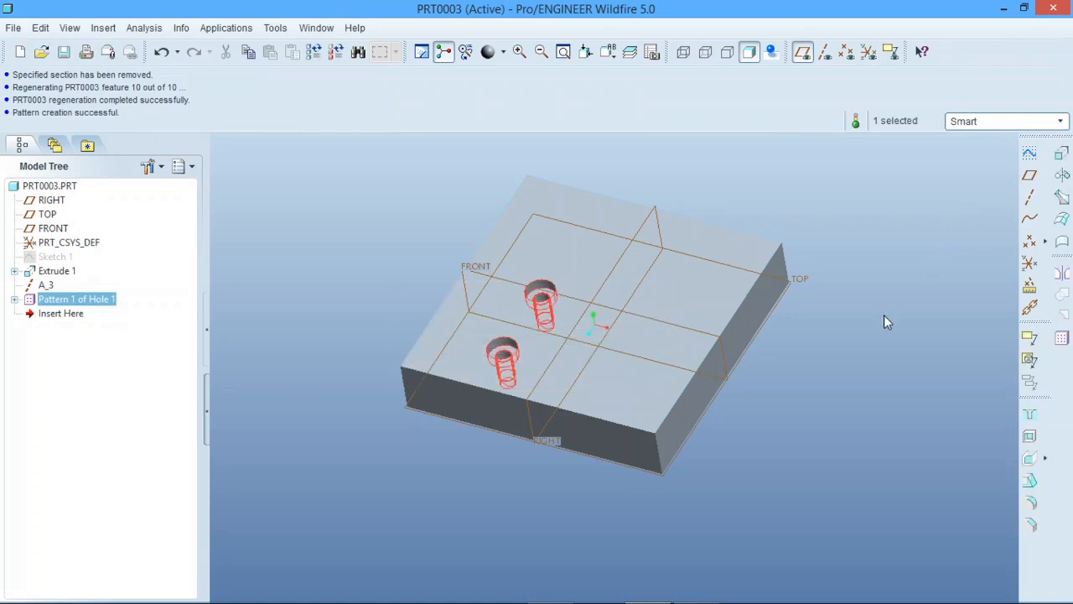
{"action": "left_click", "coordinate": [883, 314]}
{"action": "scroll", "coordinate": [520, 310], "scroll_direction": "down", "scroll_amount": 5}
{"action": "scroll", "coordinate": [519, 310], "scroll_direction": "up", "scroll_amount": 4}
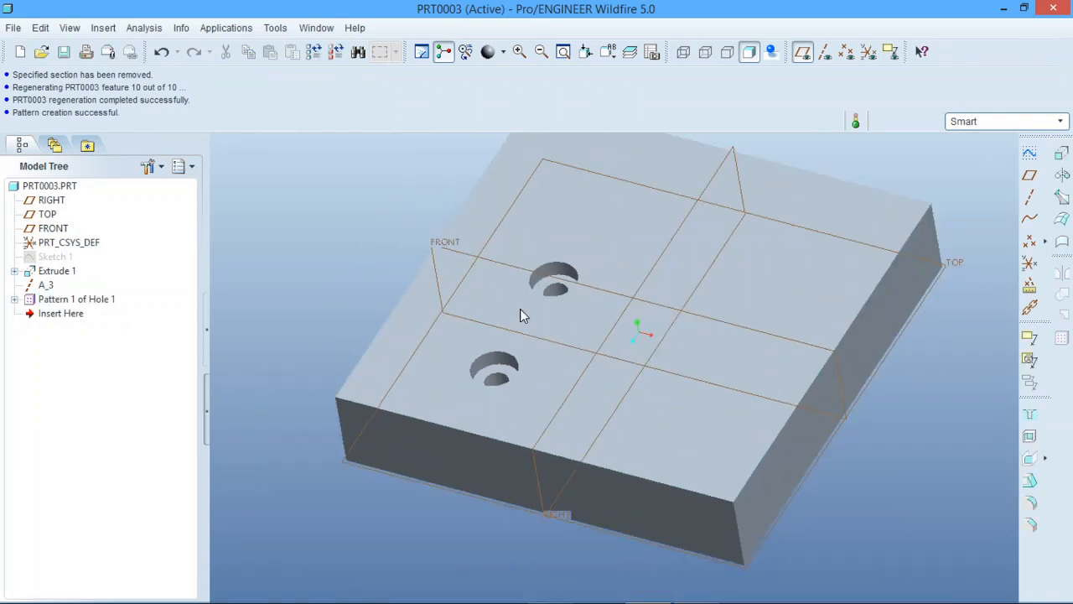
Redefine the hole pattern to have three members in the first direction
{"action": "left_click", "coordinate": [83, 300]}
{"action": "right_click", "coordinate": [84, 300]}
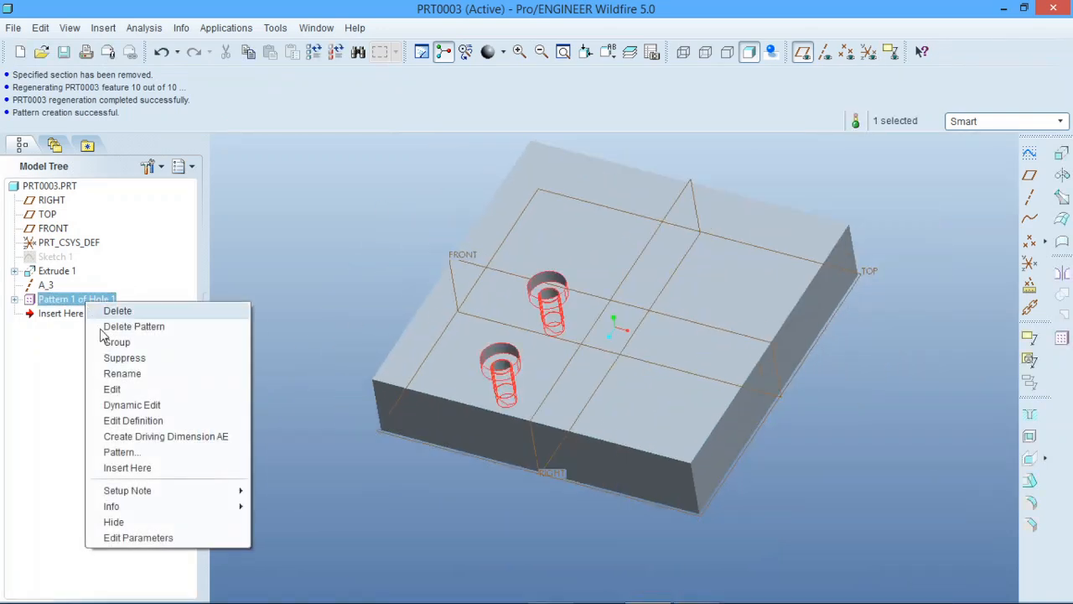
{"action": "left_click", "coordinate": [132, 420]}
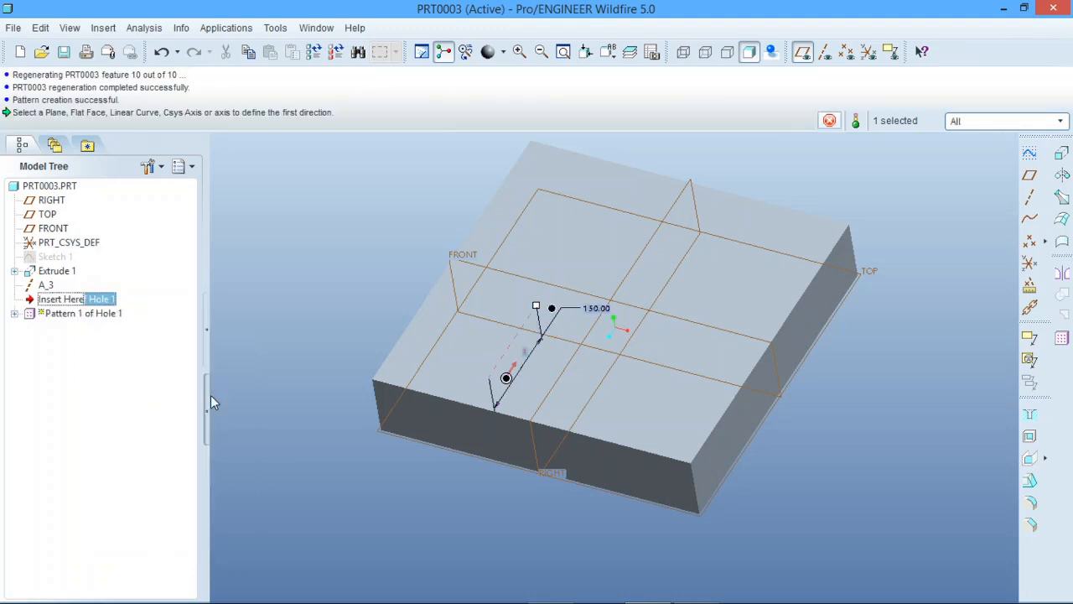
{"action": "left_click_drag", "start_coordinate": [324, 99], "coordinate": [309, 102]}
{"action": "type", "text": "3"}
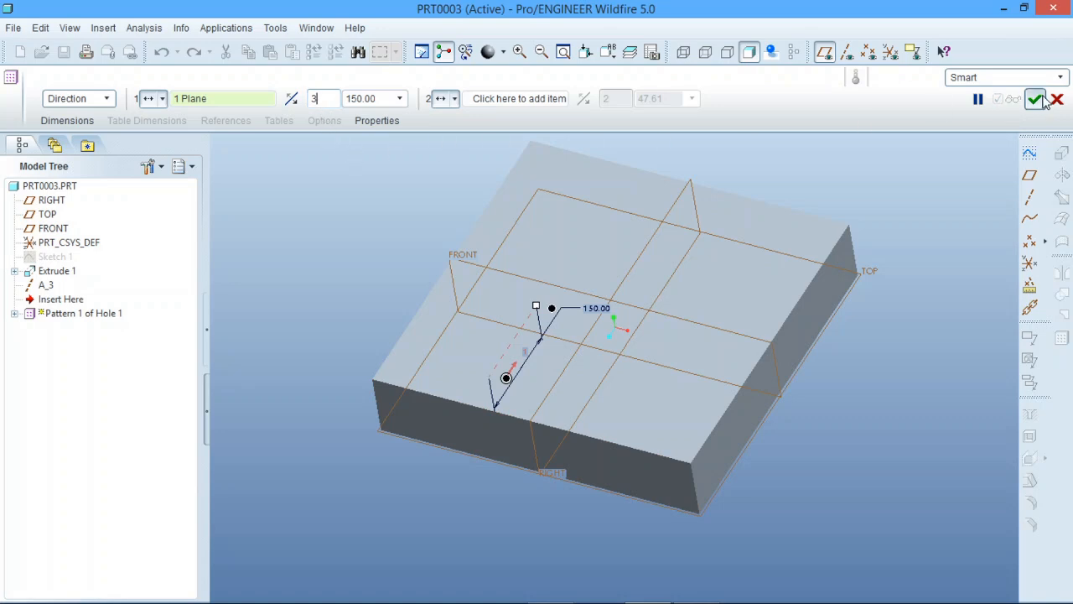
{"action": "left_click", "coordinate": [1034, 99]}
{"action": "left_click", "coordinate": [928, 175]}
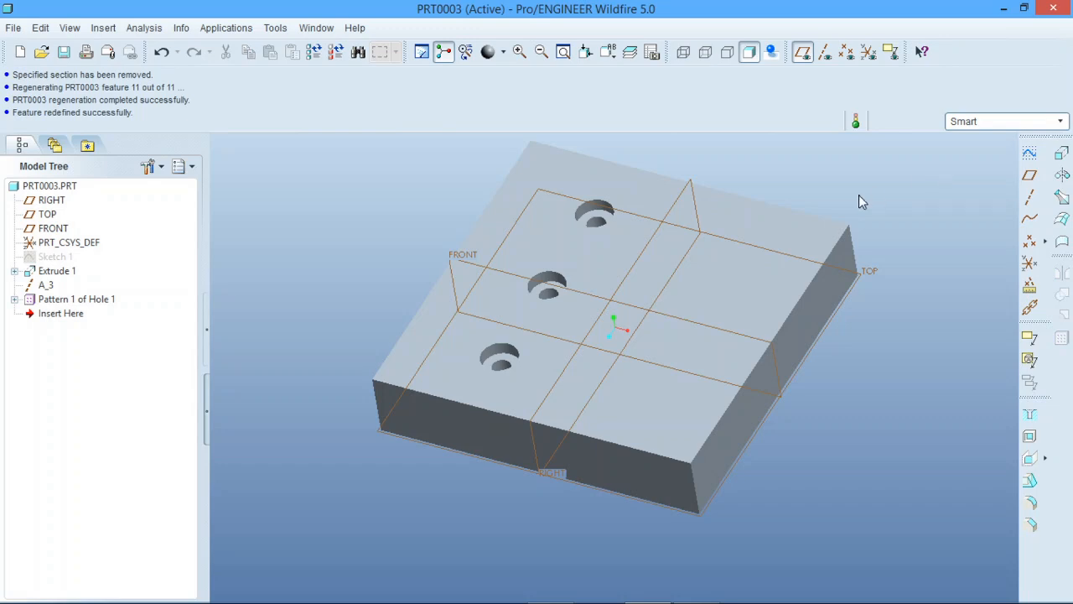
Undo the three-member direction pattern until only the single original hole is left
{"action": "left_click", "coordinate": [83, 300]}
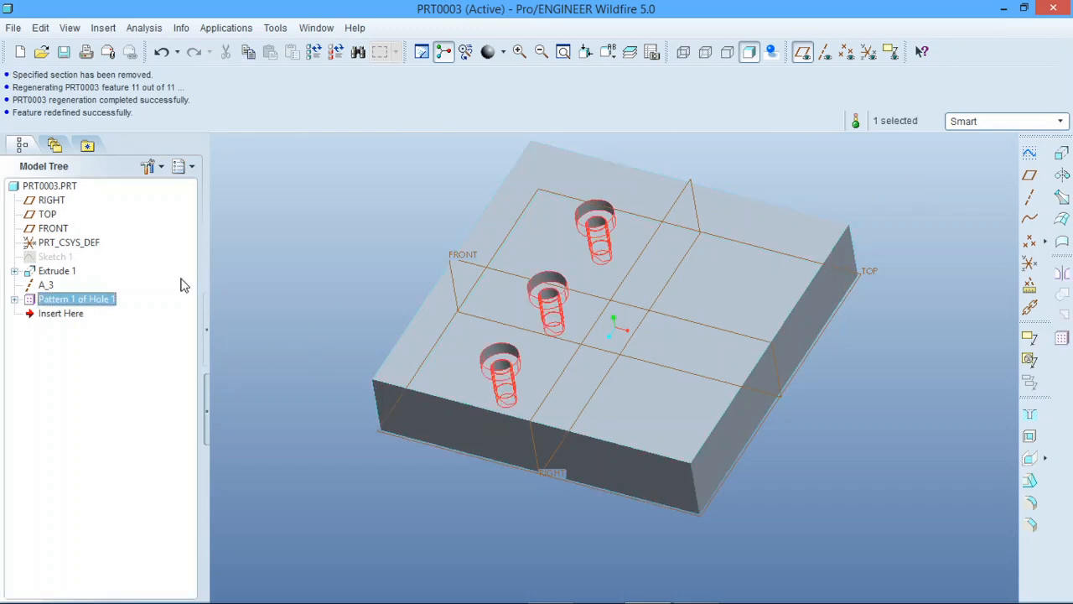
{"action": "left_click", "coordinate": [162, 52]}
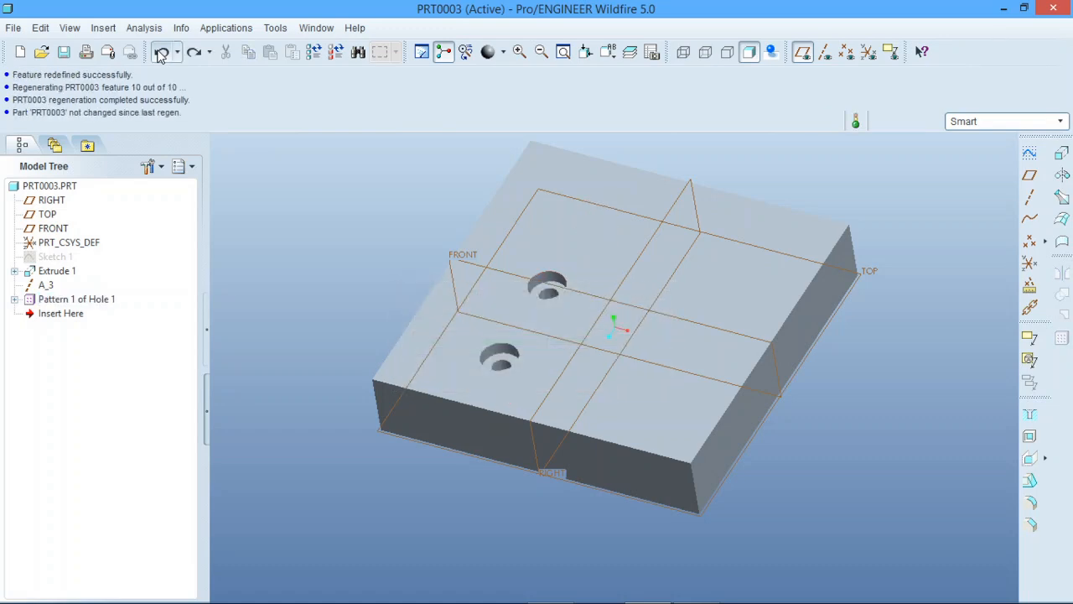
{"action": "left_click", "coordinate": [162, 53]}
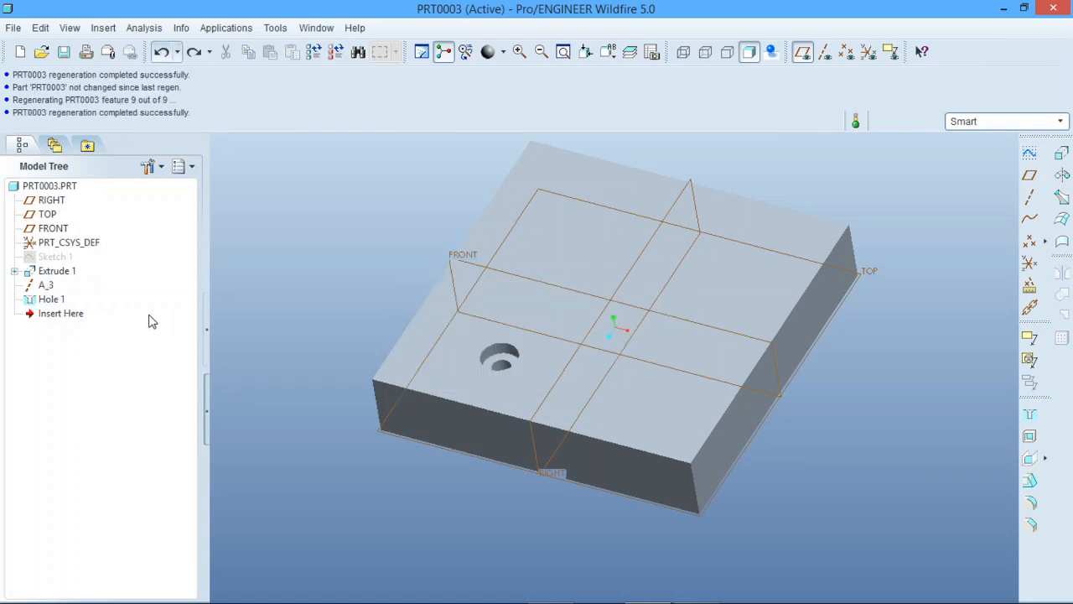
Set up an Axis pattern of Hole 1 around datum axis A_3, turning on the display of datum axes
{"action": "left_click", "coordinate": [51, 299]}
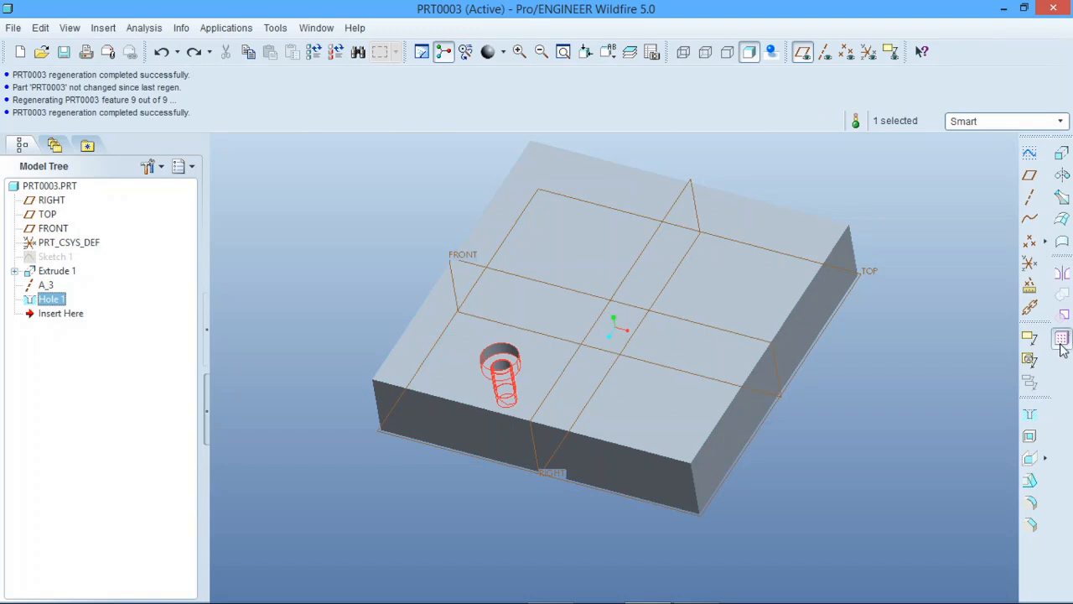
{"action": "left_click", "coordinate": [1061, 340]}
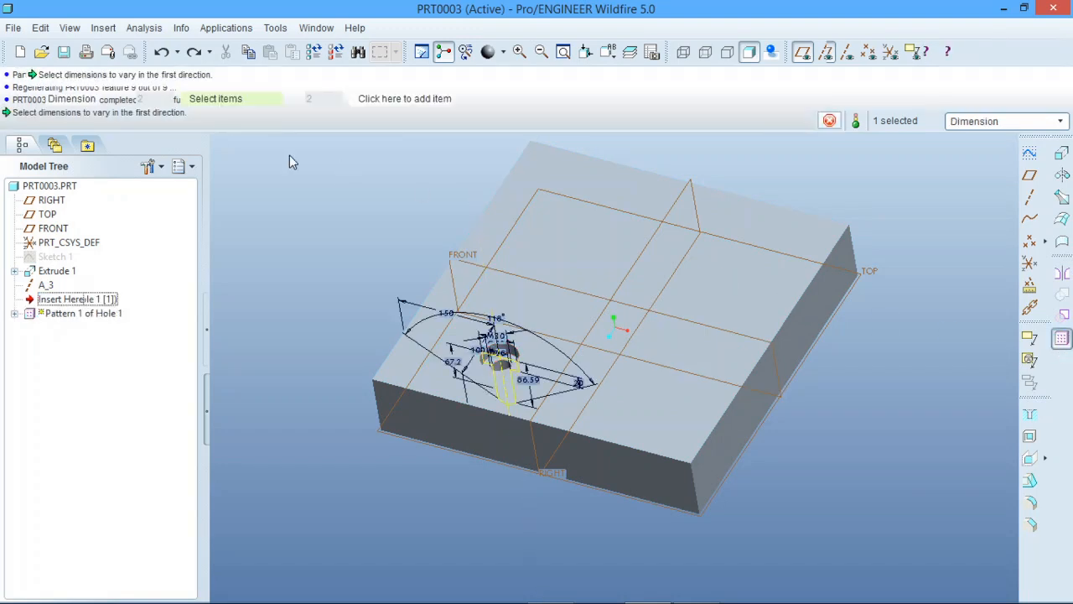
{"action": "left_click", "coordinate": [107, 101]}
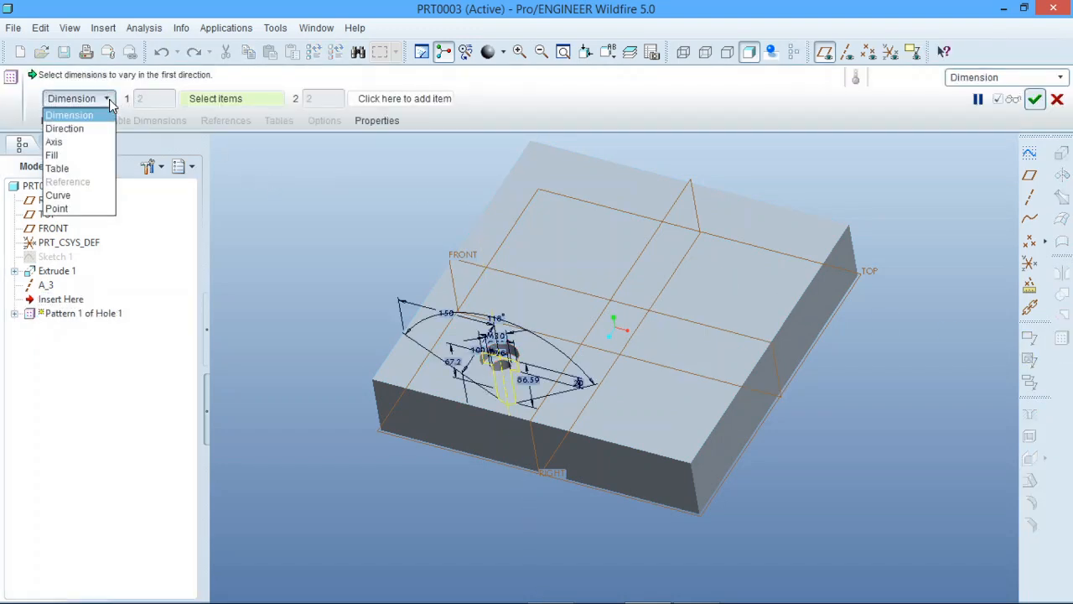
{"action": "left_click", "coordinate": [81, 143]}
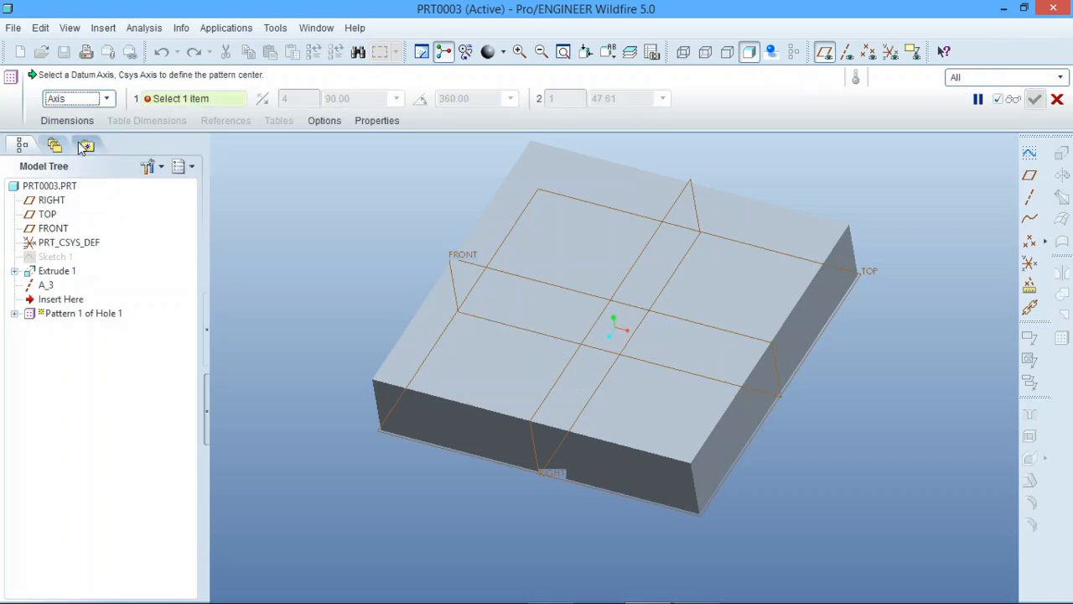
{"action": "left_click", "coordinate": [846, 52]}
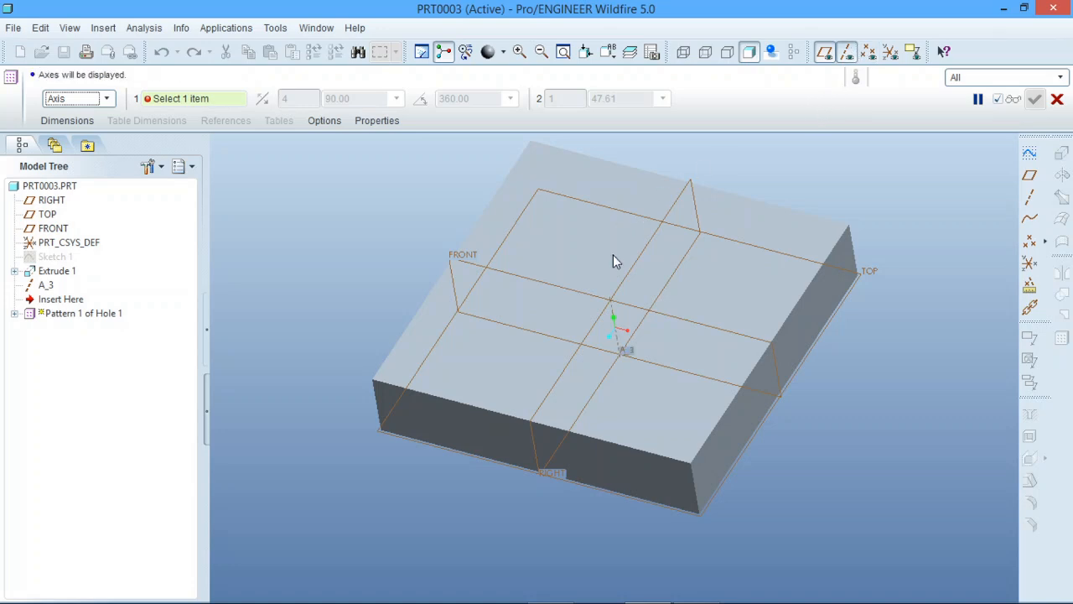
{"action": "left_click", "coordinate": [612, 308]}
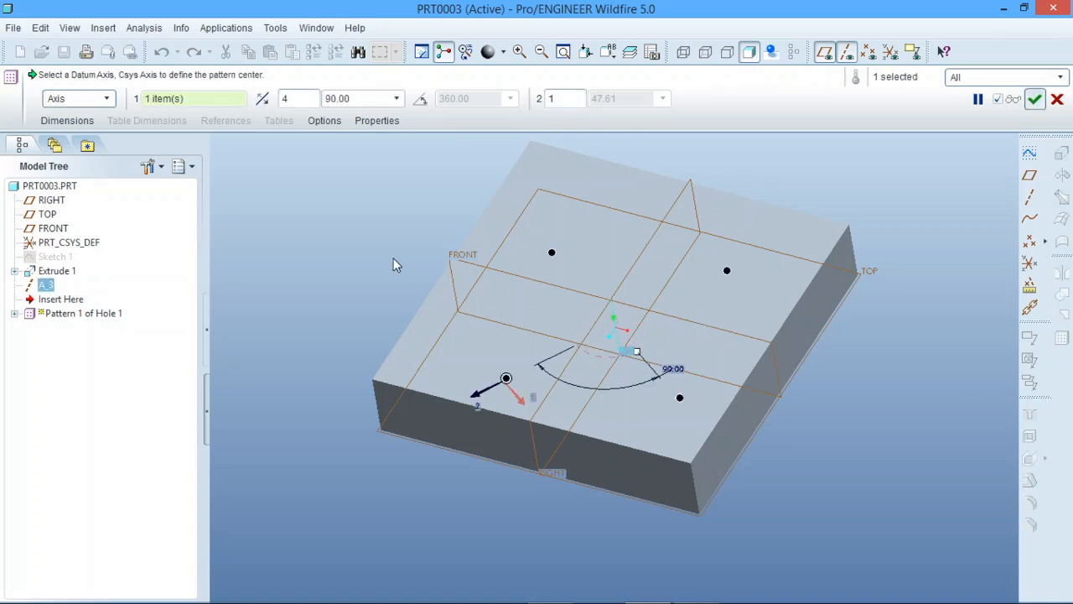
Give the axis pattern seven members equally spaced over a 360-degree angular extent and create it
{"action": "middle_click_drag", "start_coordinate": [535, 332], "coordinate": [611, 278]}
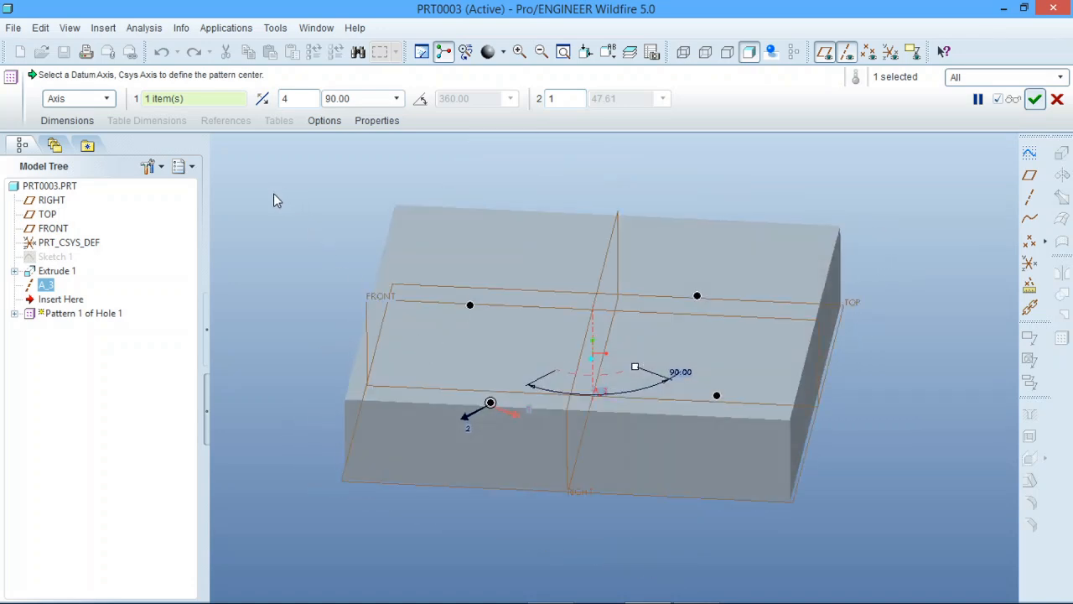
{"action": "middle_click_drag", "start_coordinate": [353, 240], "coordinate": [396, 311]}
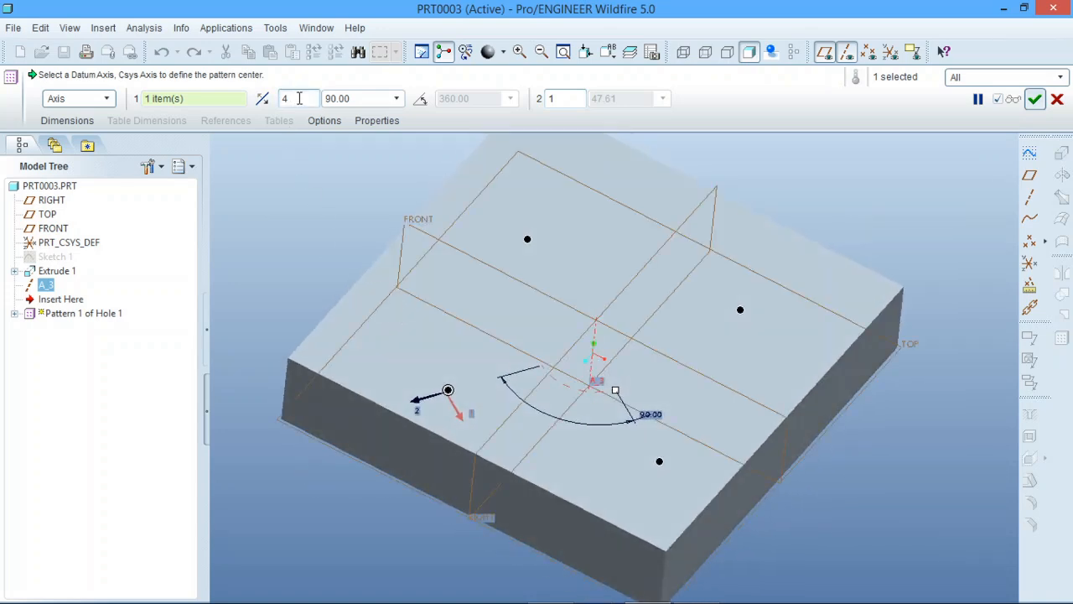
{"action": "double_click", "coordinate": [285, 98]}
{"action": "type", "text": "7"}
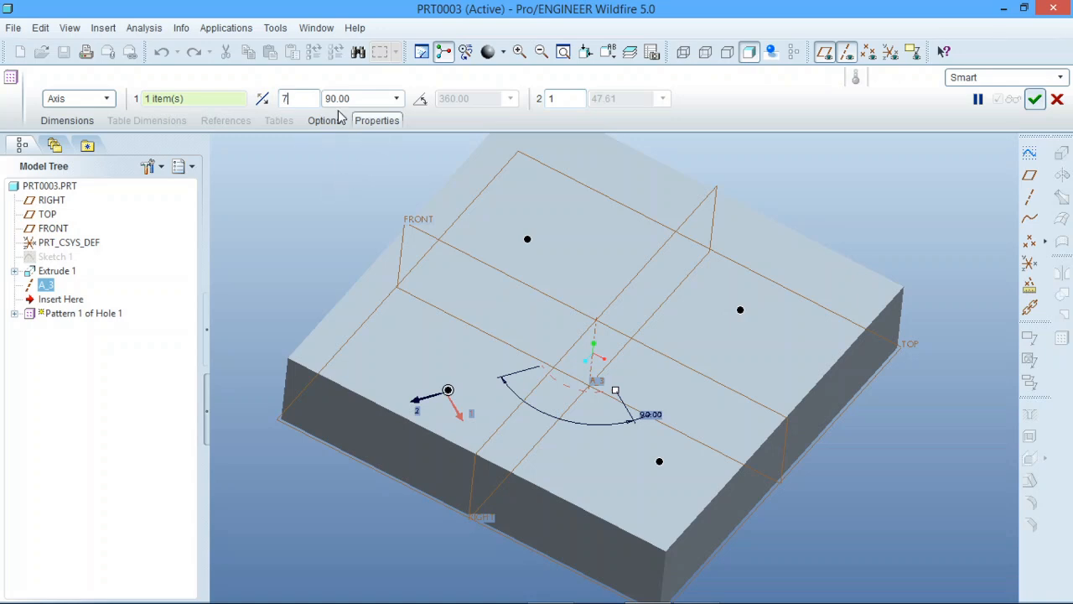
{"action": "left_click", "coordinate": [420, 101]}
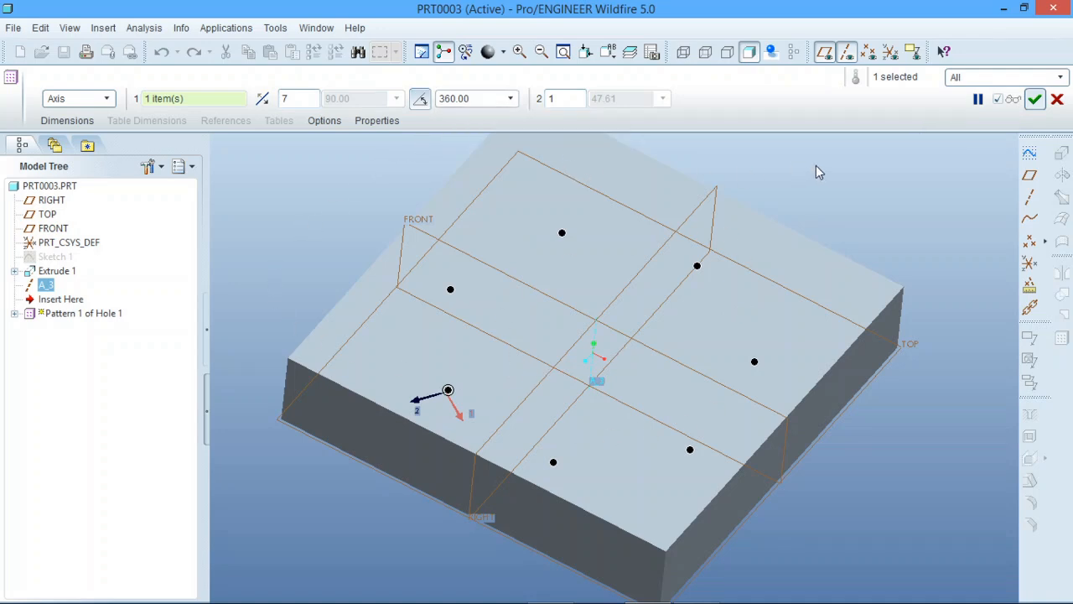
{"action": "left_click", "coordinate": [1036, 100]}
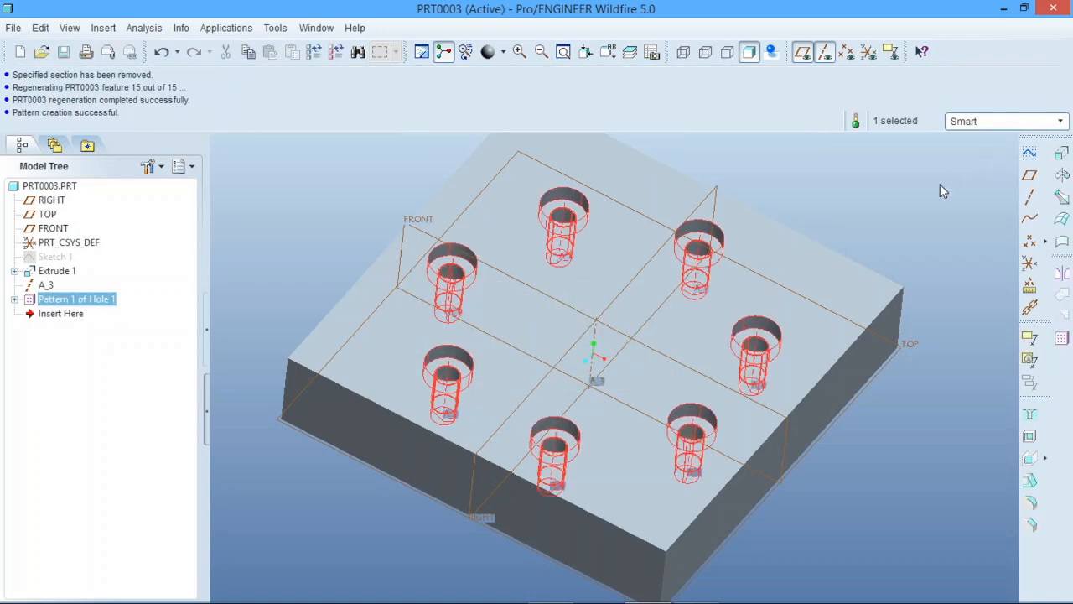
Redefine the axis pattern of the hole with an angular extent of 270 degrees
{"action": "middle_click_drag", "start_coordinate": [633, 316], "coordinate": [493, 293]}
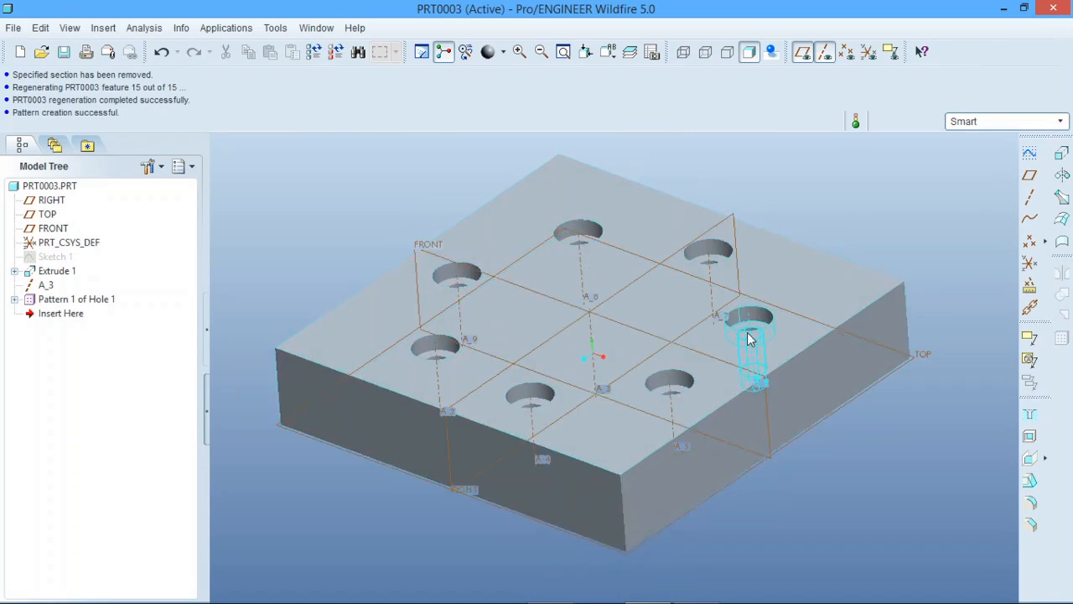
{"action": "middle_click_drag", "start_coordinate": [553, 458], "coordinate": [562, 475]}
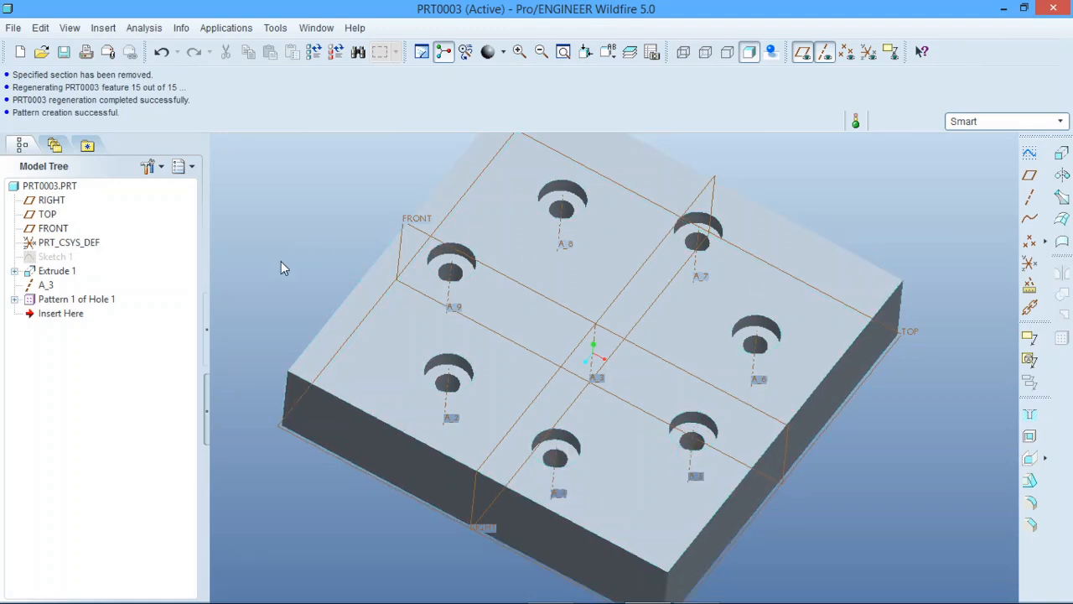
{"action": "left_click", "coordinate": [76, 299]}
{"action": "right_click", "coordinate": [84, 303]}
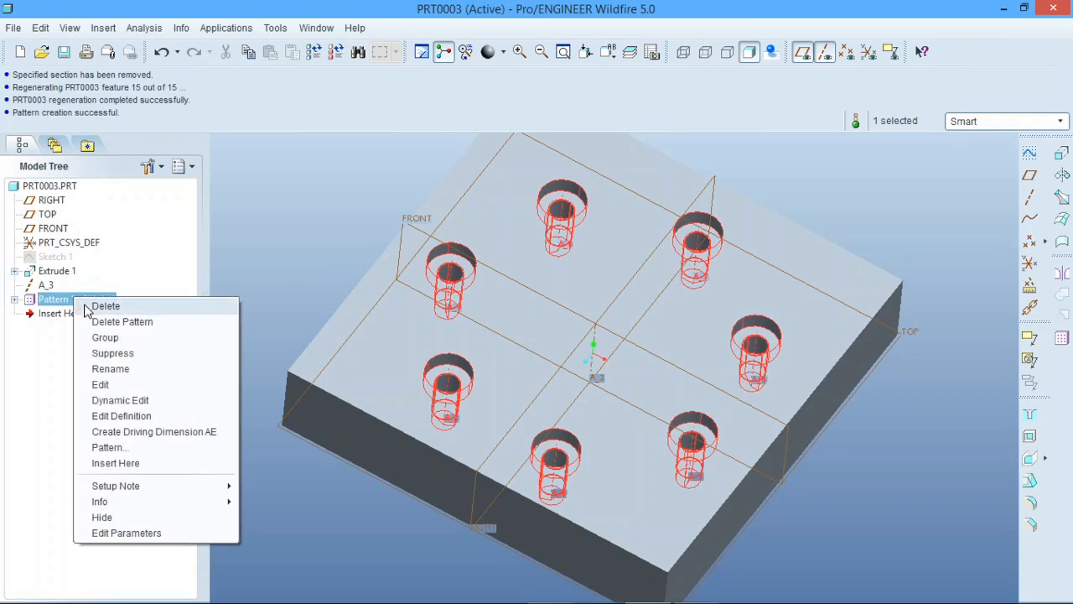
{"action": "left_click", "coordinate": [148, 413]}
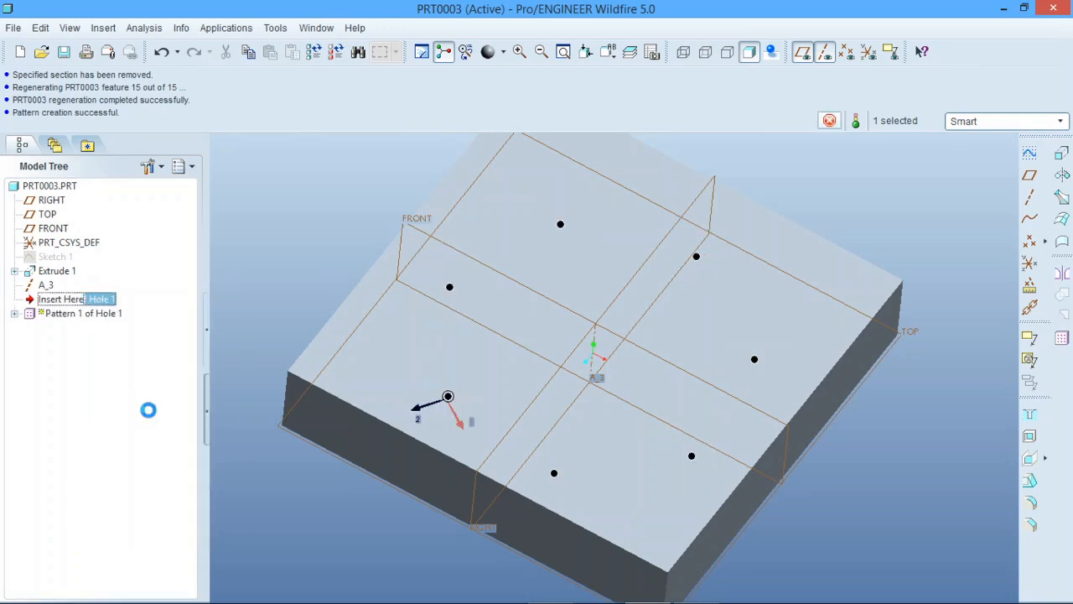
{"action": "left_click", "coordinate": [466, 98]}
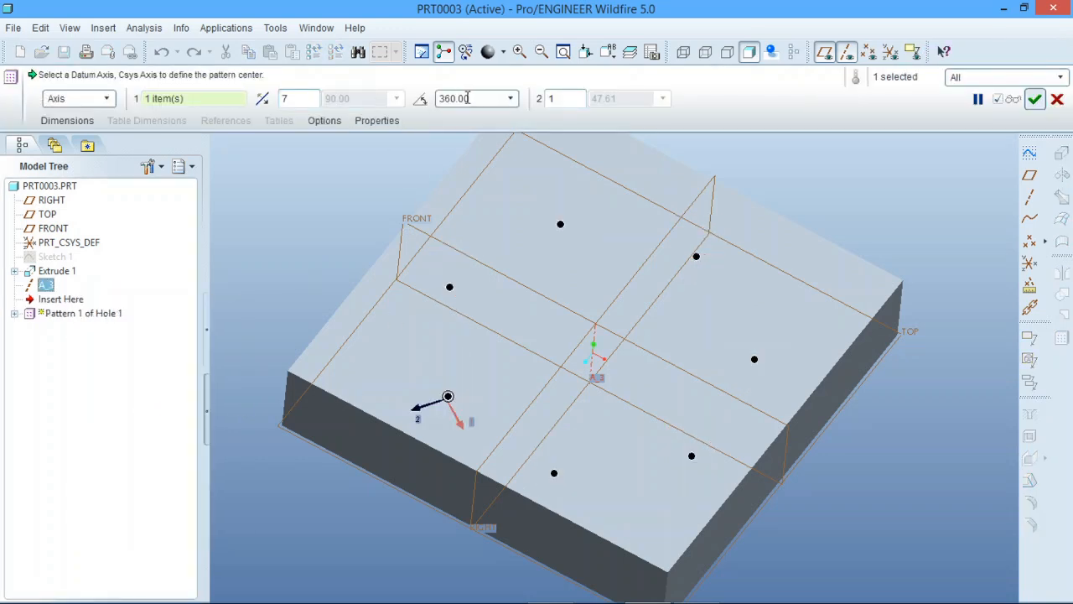
{"action": "left_click_drag", "start_coordinate": [467, 98], "coordinate": [436, 97]}
{"action": "key", "text": "BackSpace"}
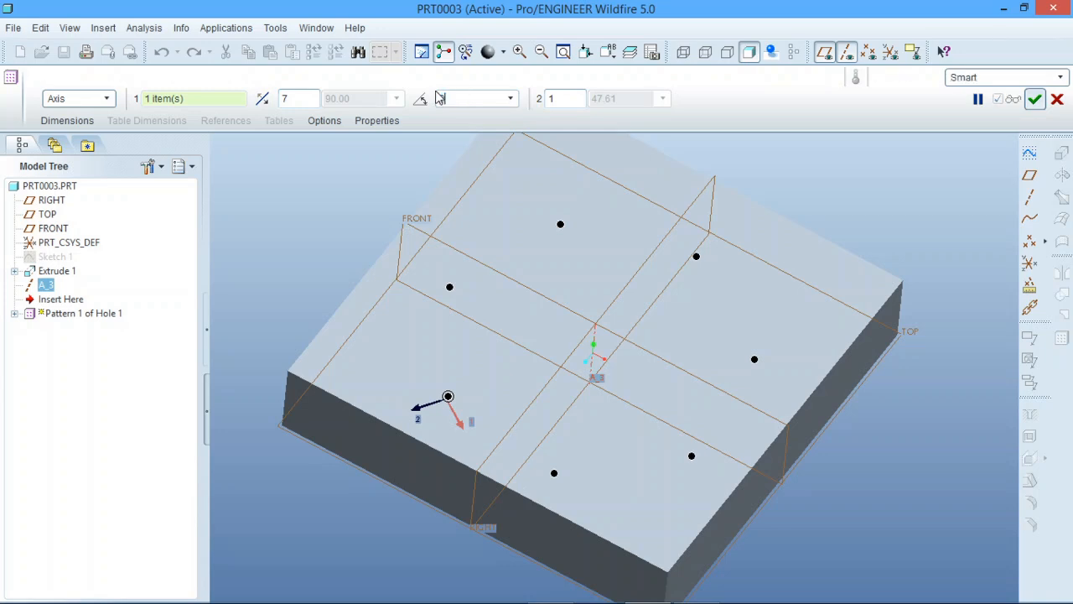
{"action": "key", "text": "Return"}
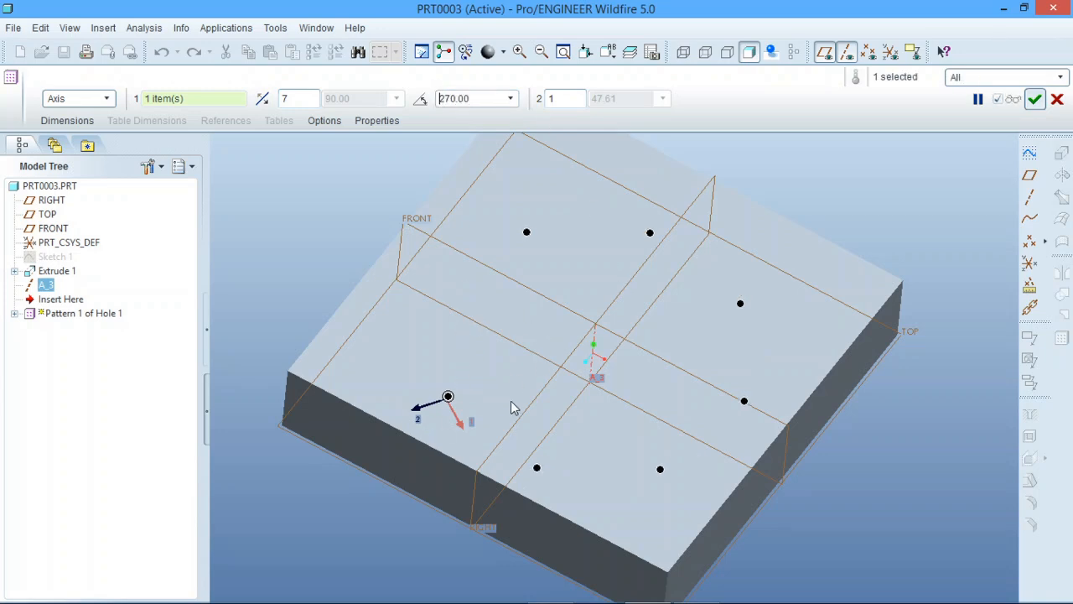
{"action": "middle_click_drag", "start_coordinate": [513, 404], "coordinate": [505, 414]}
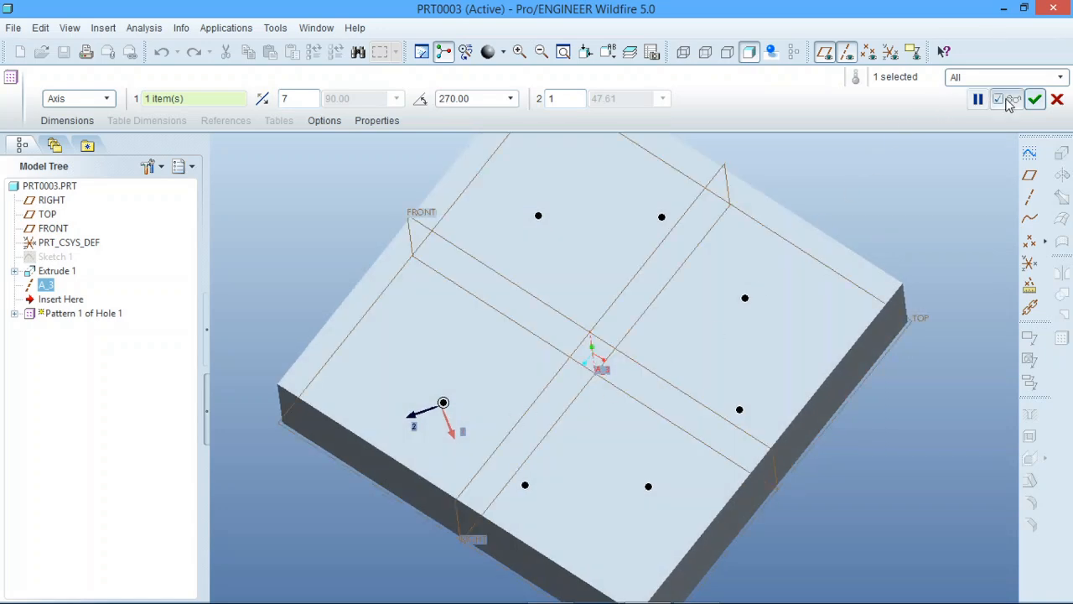
{"action": "left_click", "coordinate": [1034, 101]}
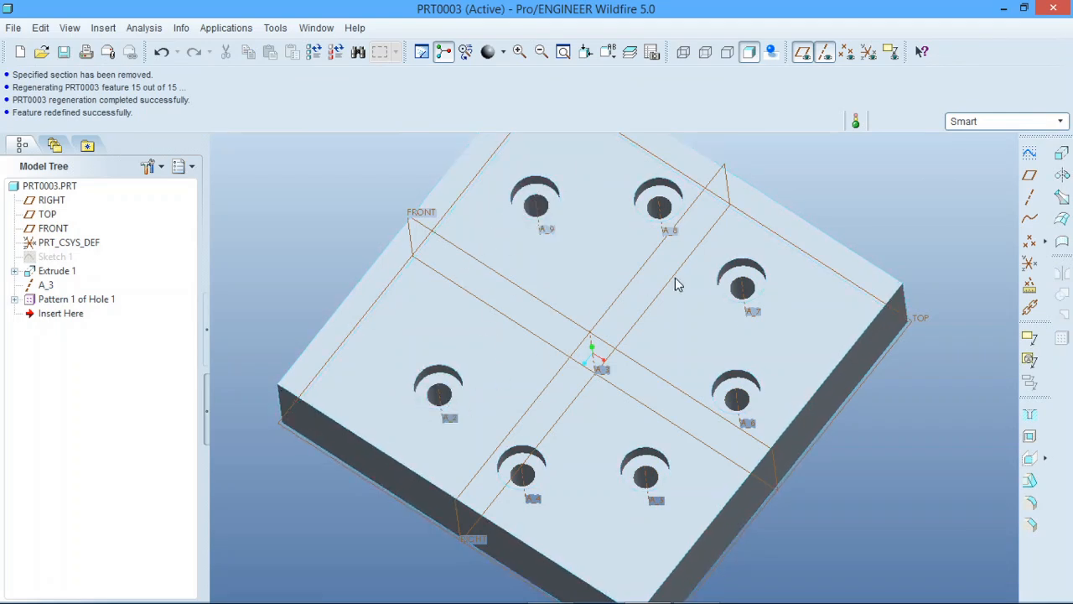
Redefine the axis pattern to exclude its sixth and seventh members
{"action": "middle_click_drag", "start_coordinate": [743, 297], "coordinate": [693, 297]}
{"action": "left_click", "coordinate": [87, 303]}
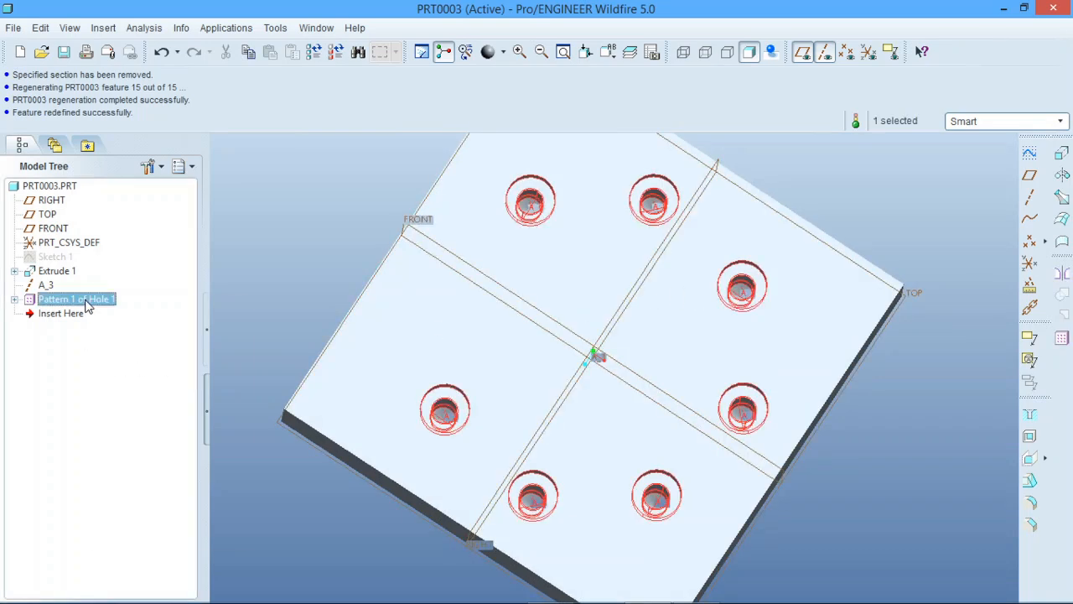
{"action": "right_click", "coordinate": [86, 304]}
{"action": "left_click", "coordinate": [143, 414]}
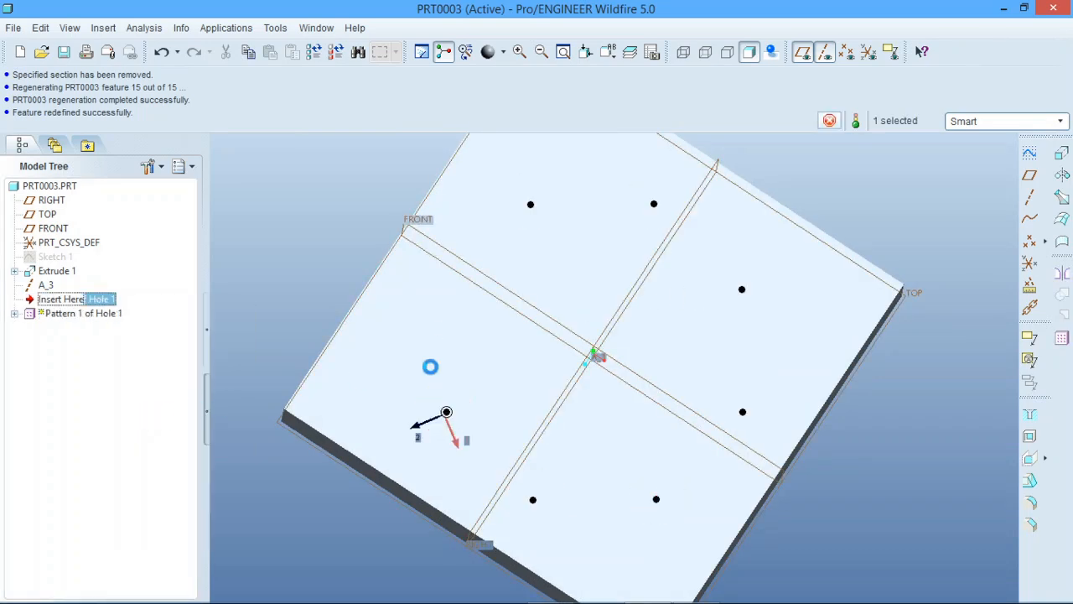
{"action": "middle_click_drag", "start_coordinate": [495, 330], "coordinate": [505, 281]}
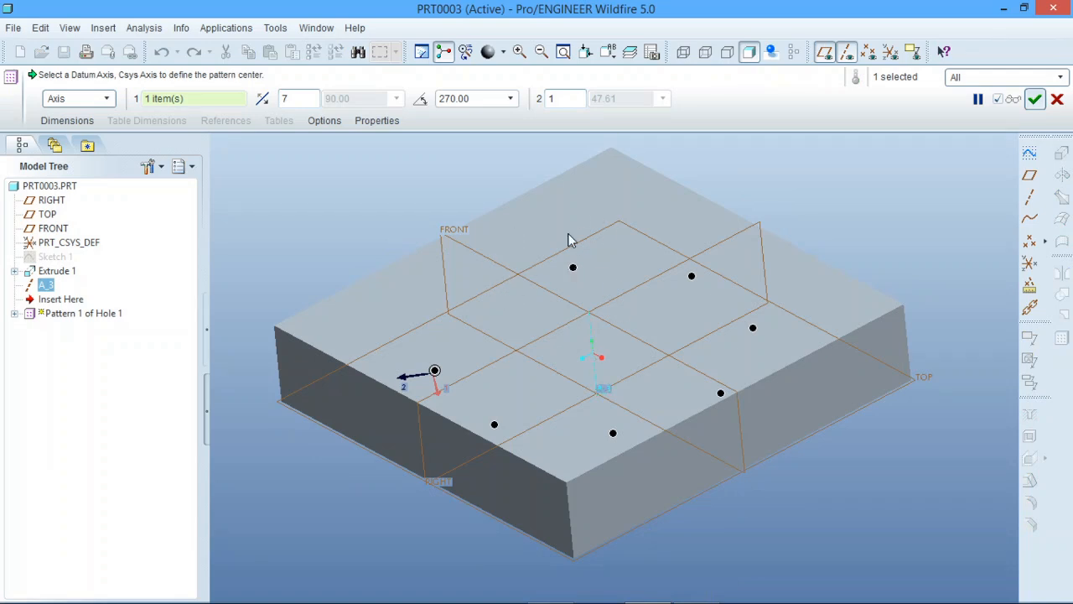
{"action": "mouse_move", "coordinate": [585, 274]}
{"action": "middle_mouse_down"}
{"action": "mouse_move", "coordinate": [620, 268]}
{"action": "mouse_move", "coordinate": [612, 290]}
{"action": "mouse_move", "coordinate": [596, 283]}
{"action": "middle_mouse_up"}
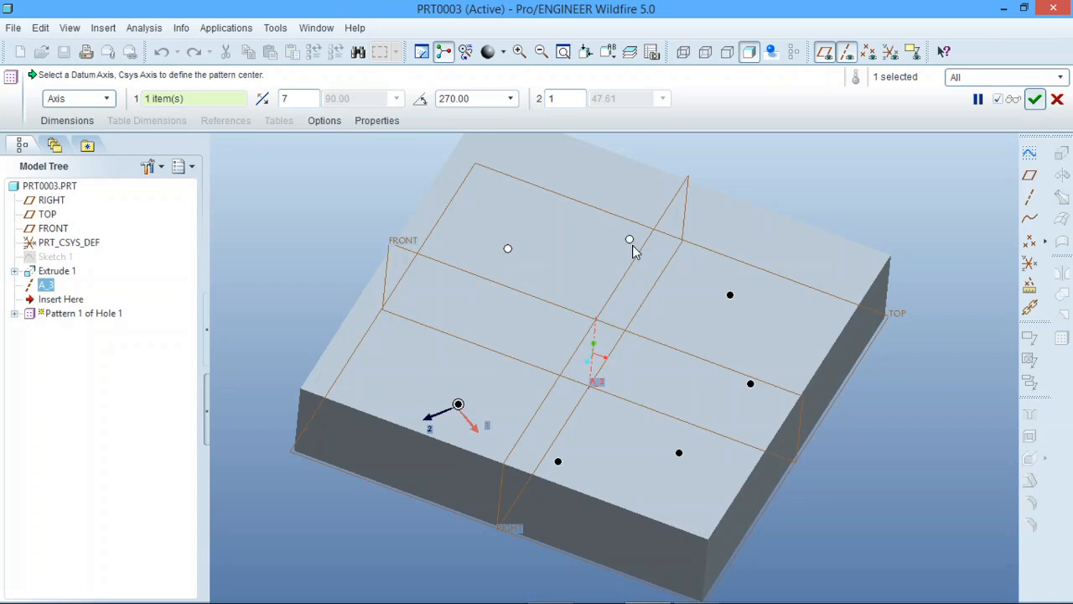
{"action": "left_click", "coordinate": [1034, 99]}
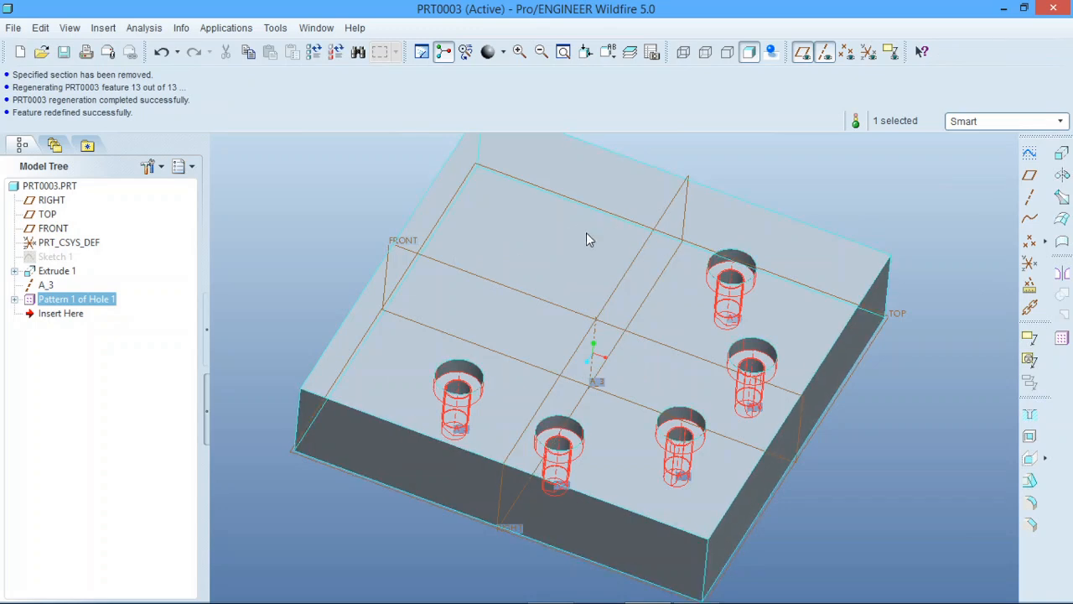
Redefine the axis pattern again to restore the two excluded hole members
{"action": "left_click", "coordinate": [257, 281]}
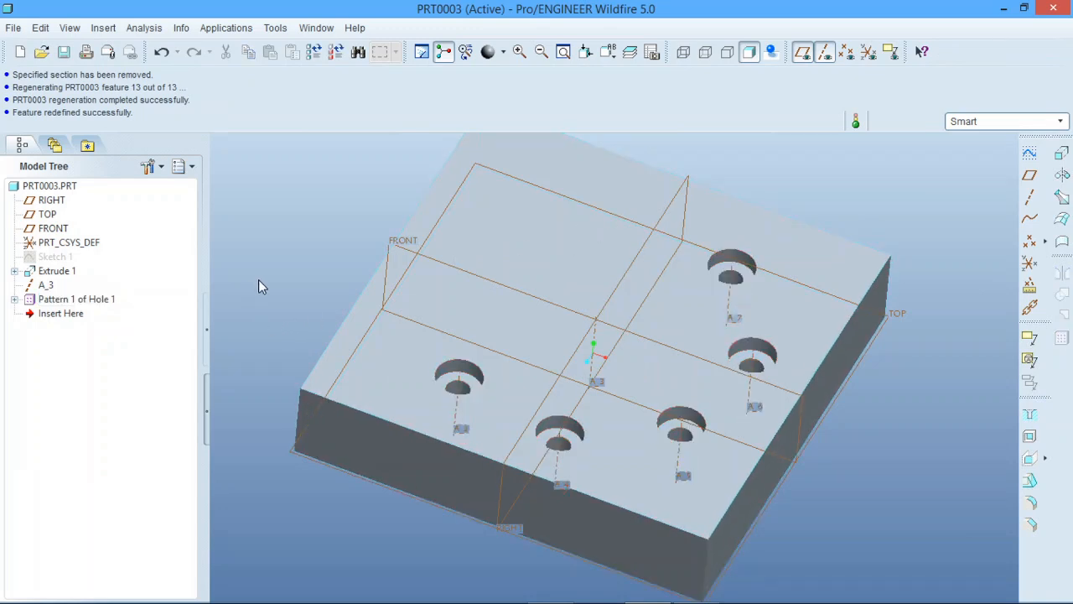
{"action": "left_click", "coordinate": [61, 300]}
{"action": "right_click", "coordinate": [60, 300]}
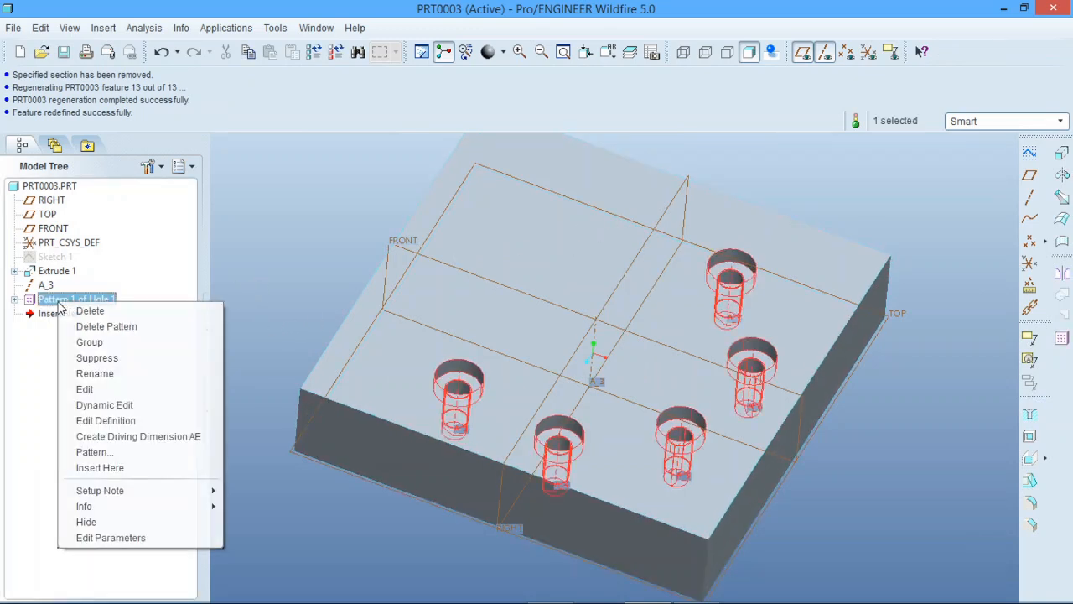
{"action": "left_click", "coordinate": [128, 419]}
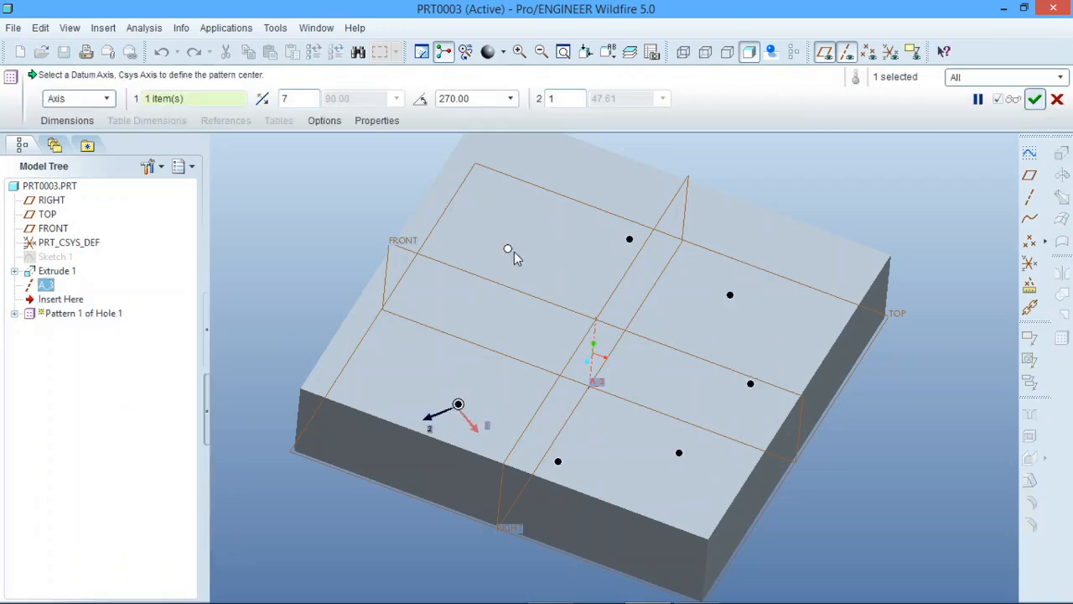
{"action": "left_click", "coordinate": [1034, 100]}
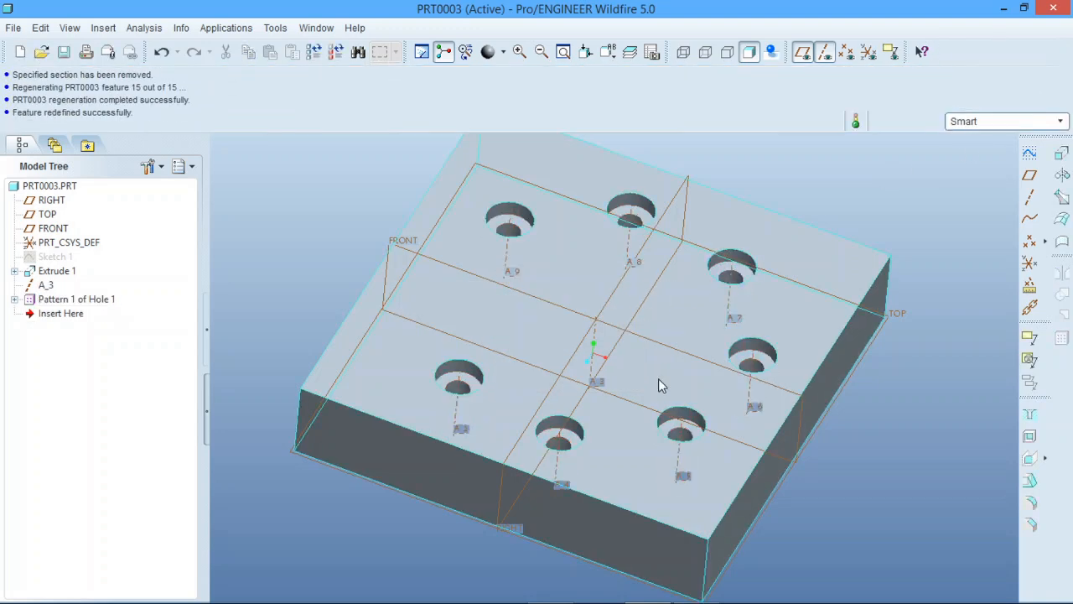
{"action": "scroll", "coordinate": [658, 378], "scroll_direction": "up", "scroll_amount": 2}
{"action": "scroll", "coordinate": [635, 377], "scroll_direction": "down", "scroll_amount": 2}
{"action": "middle_click_drag", "start_coordinate": [649, 343], "coordinate": [643, 331]}
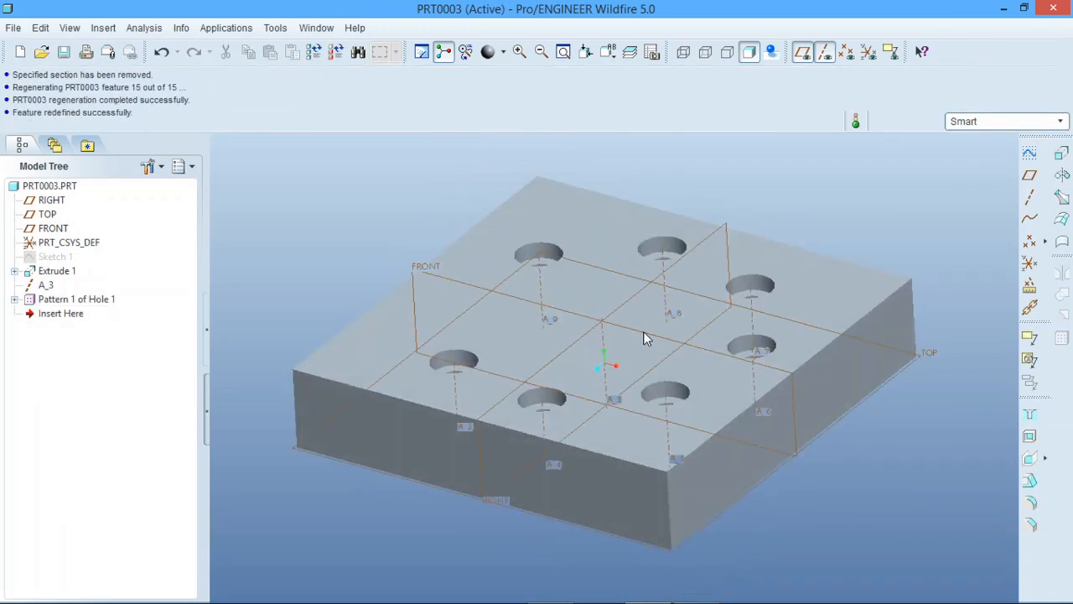
{"action": "scroll", "coordinate": [684, 383], "scroll_direction": "up", "scroll_amount": 1}
{"action": "scroll", "coordinate": [635, 363], "scroll_direction": "down", "scroll_amount": 1}
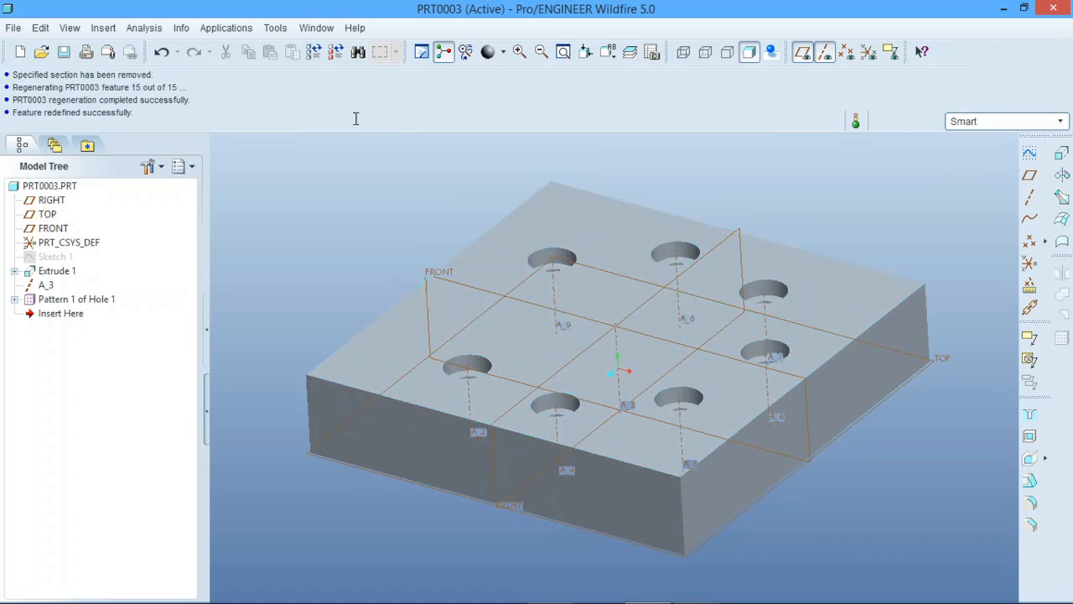
Undo the axis pattern's redefinitions and its creation, back to the single counterbored hole
{"action": "left_click", "coordinate": [162, 52]}
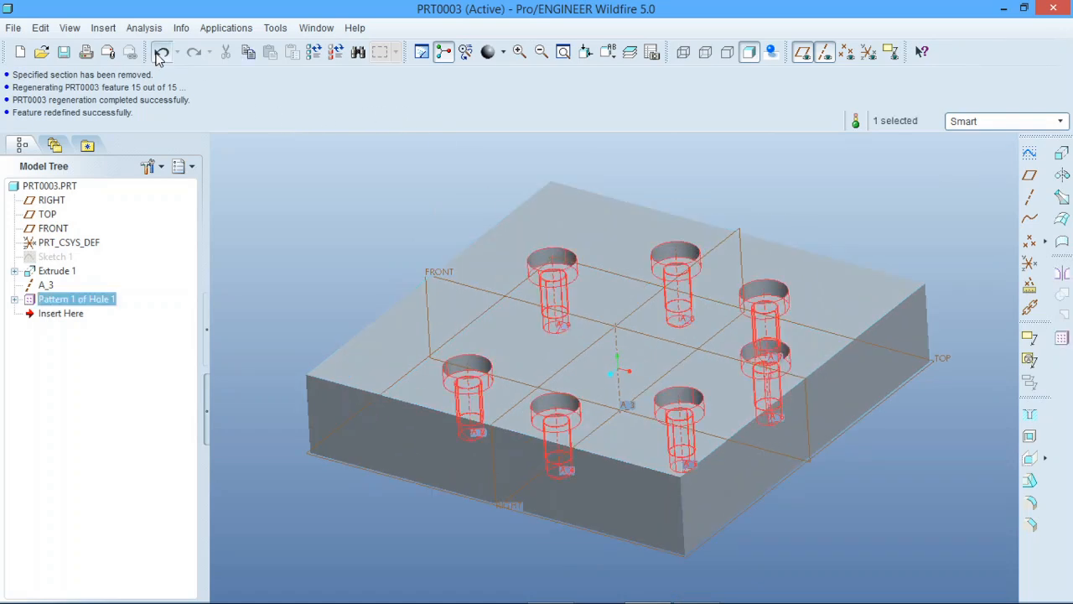
{"action": "left_click", "coordinate": [162, 52]}
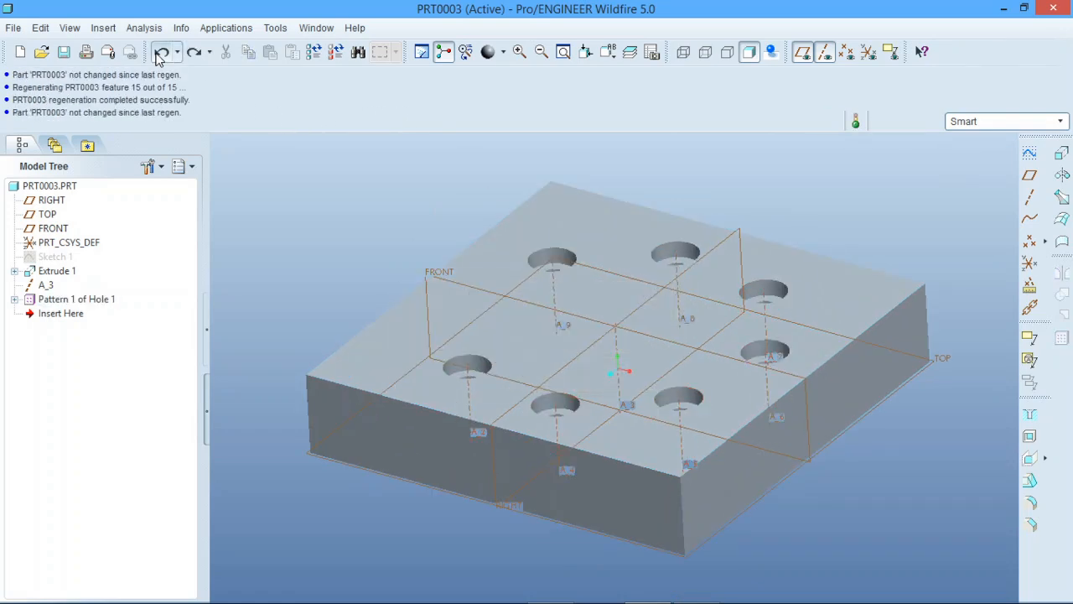
{"action": "left_click", "coordinate": [159, 54]}
{"action": "left_click", "coordinate": [159, 54]}
{"action": "left_click", "coordinate": [159, 53]}
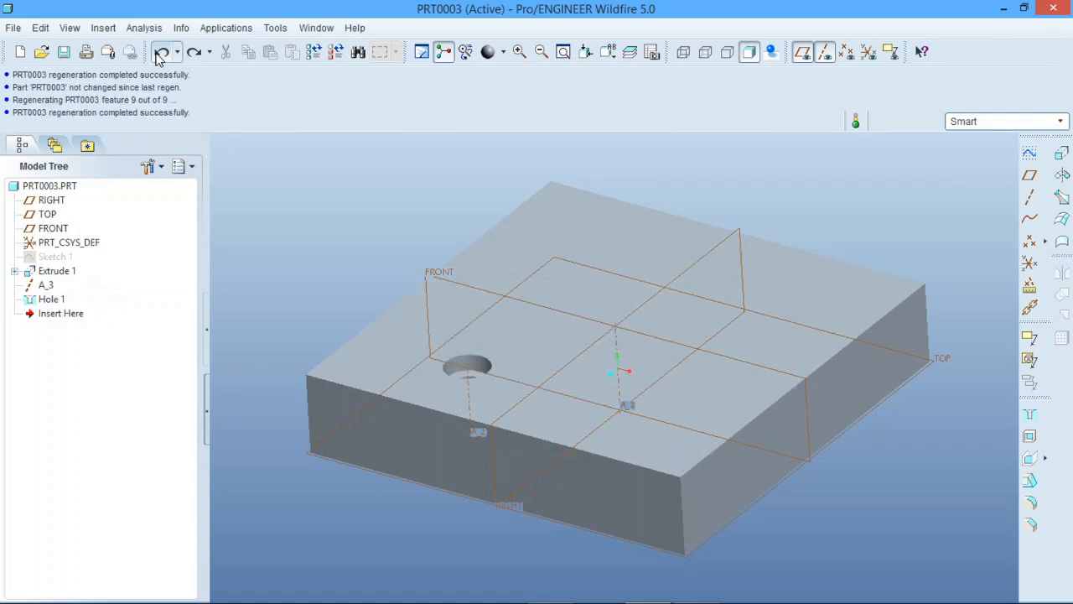
Start a Direction pattern of Hole 1 from the block side face parallel to FRONT, flipping the direction inward
{"action": "middle_click_drag", "start_coordinate": [399, 371], "coordinate": [414, 367]}
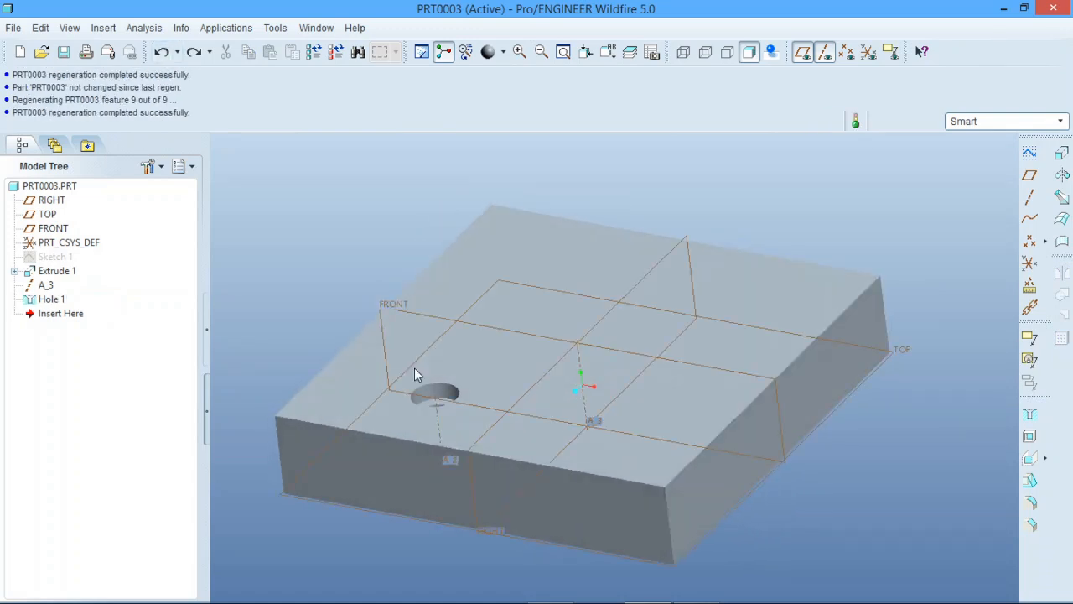
{"action": "left_click", "coordinate": [52, 300]}
{"action": "left_click", "coordinate": [1059, 338]}
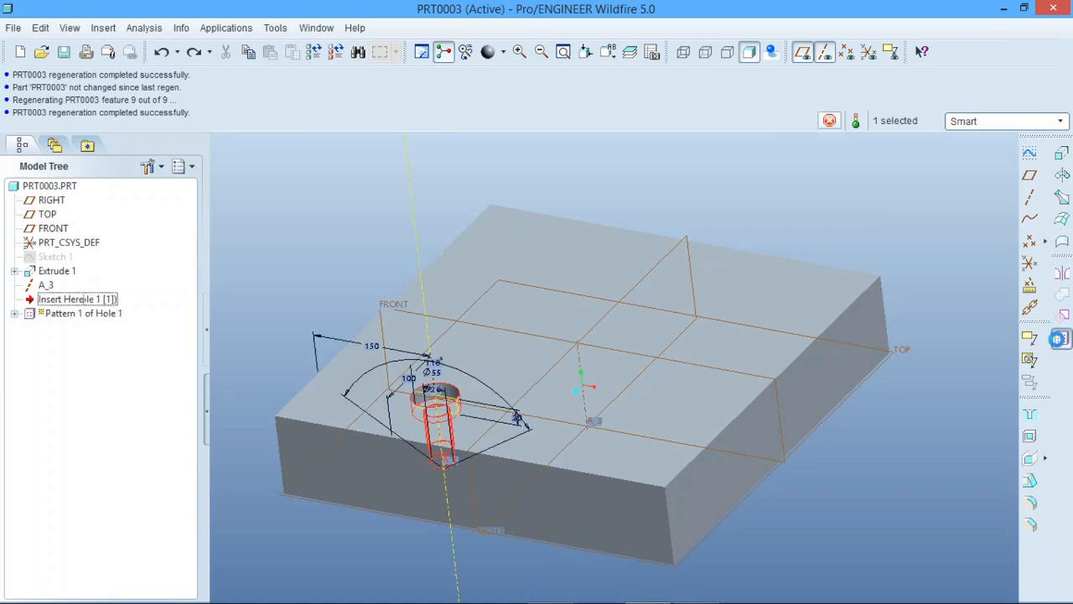
{"action": "left_click", "coordinate": [83, 98]}
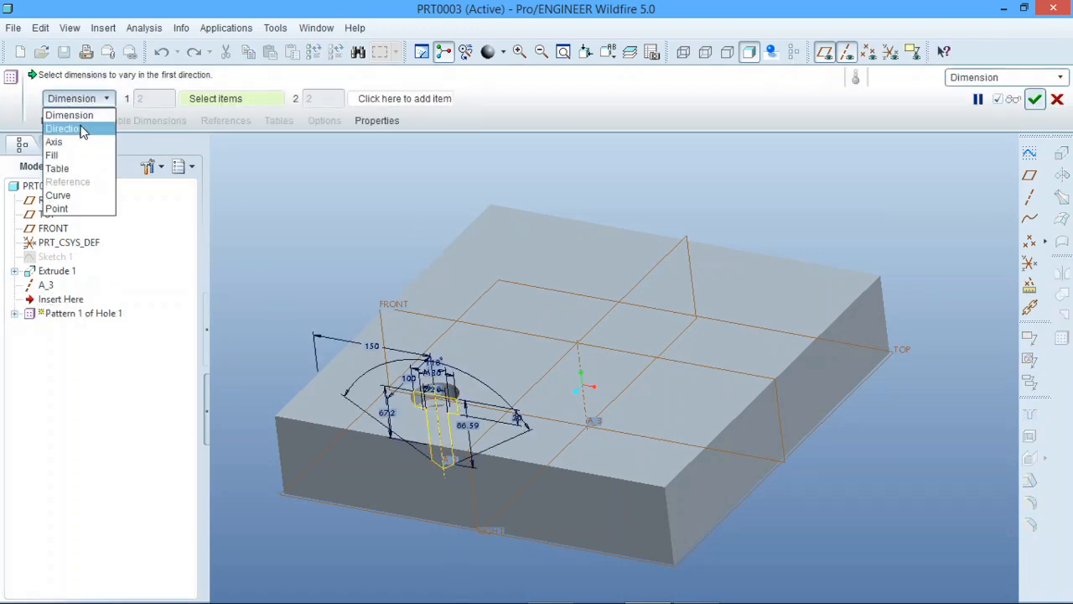
{"action": "left_click", "coordinate": [82, 130]}
{"action": "left_click", "coordinate": [370, 480]}
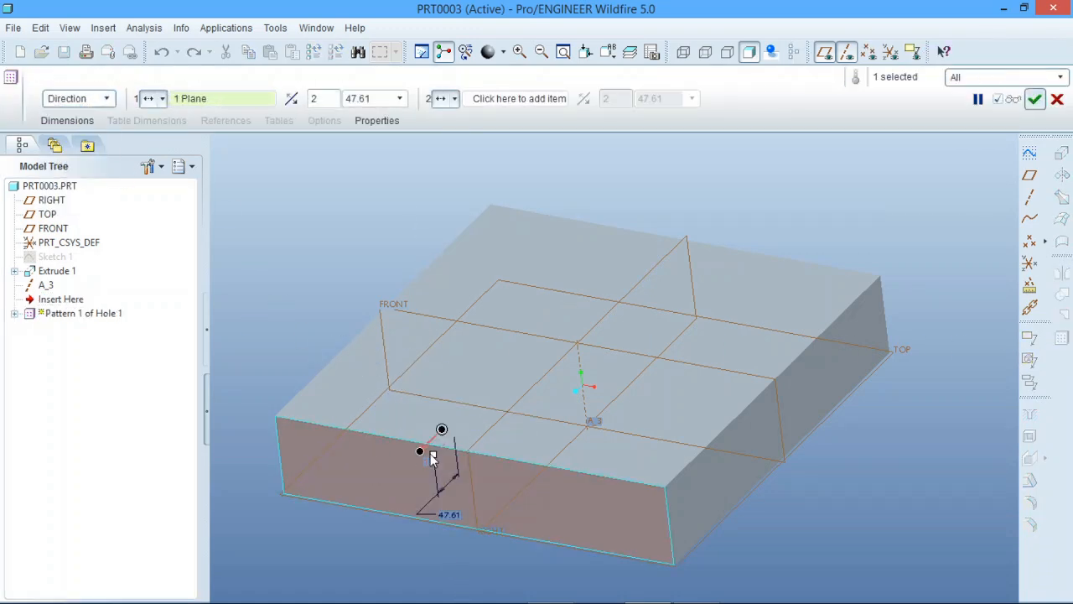
{"action": "left_click", "coordinate": [293, 99]}
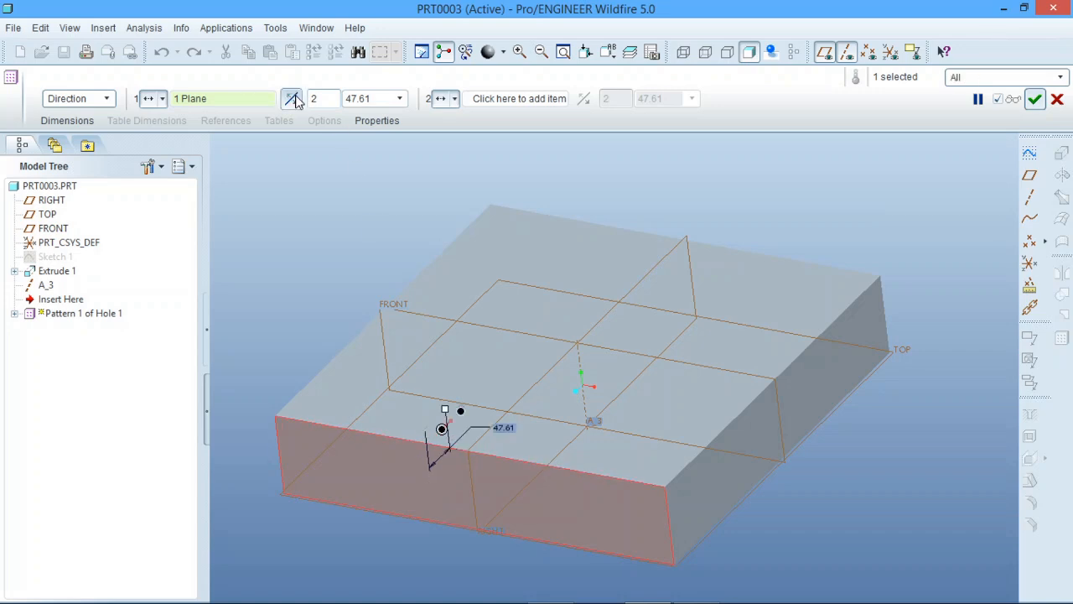
Set the direction pattern's spacing to 100 and create it with two members
{"action": "double_click", "coordinate": [370, 98]}
{"action": "type", "text": "1"}
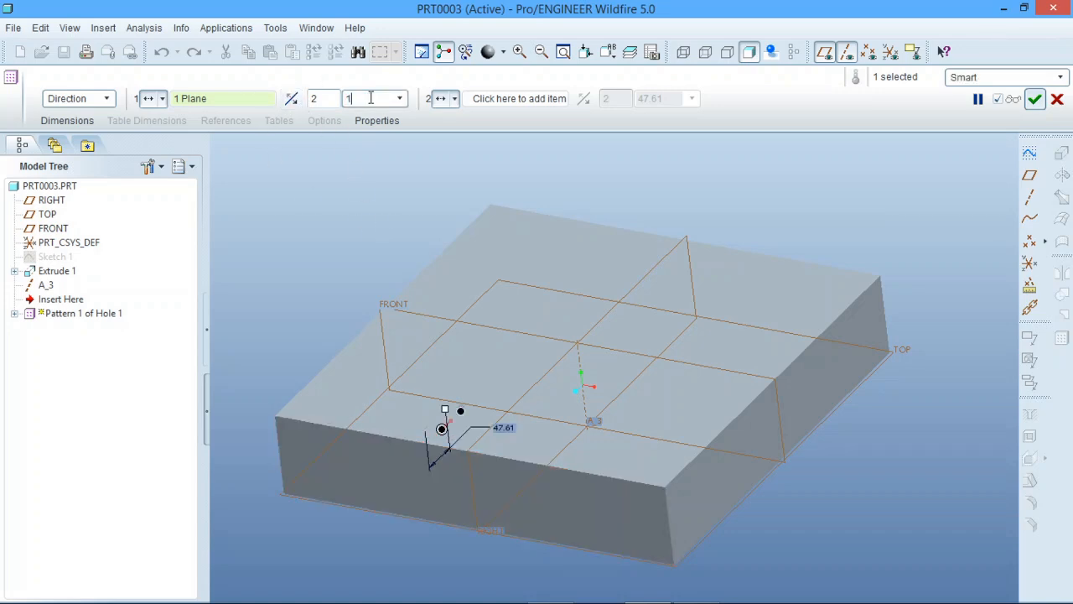
{"action": "type", "text": "00"}
{"action": "key", "text": "Return"}
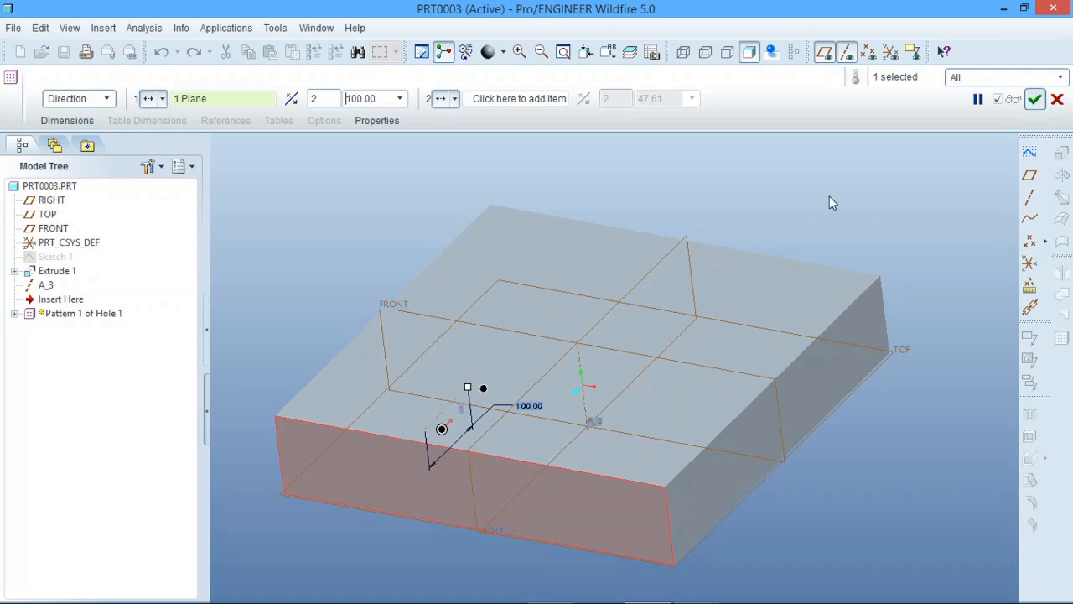
{"action": "left_click", "coordinate": [1035, 99]}
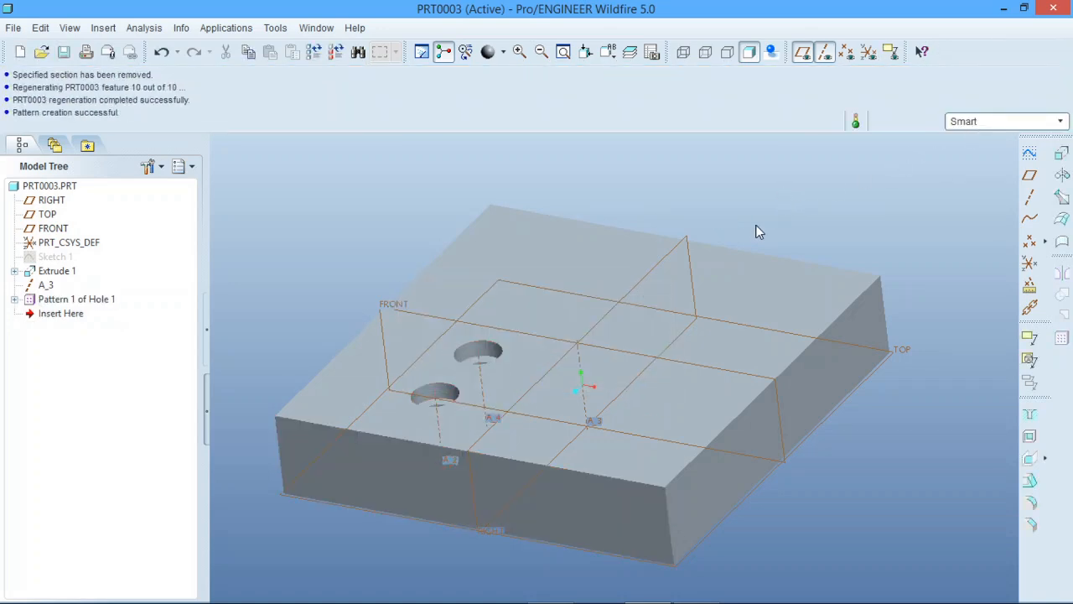
Pattern the two-hole pattern itself by Direction from the block side face parallel to RIGHT, flipping the direction inward
{"action": "middle_click_drag", "start_coordinate": [754, 230], "coordinate": [627, 401]}
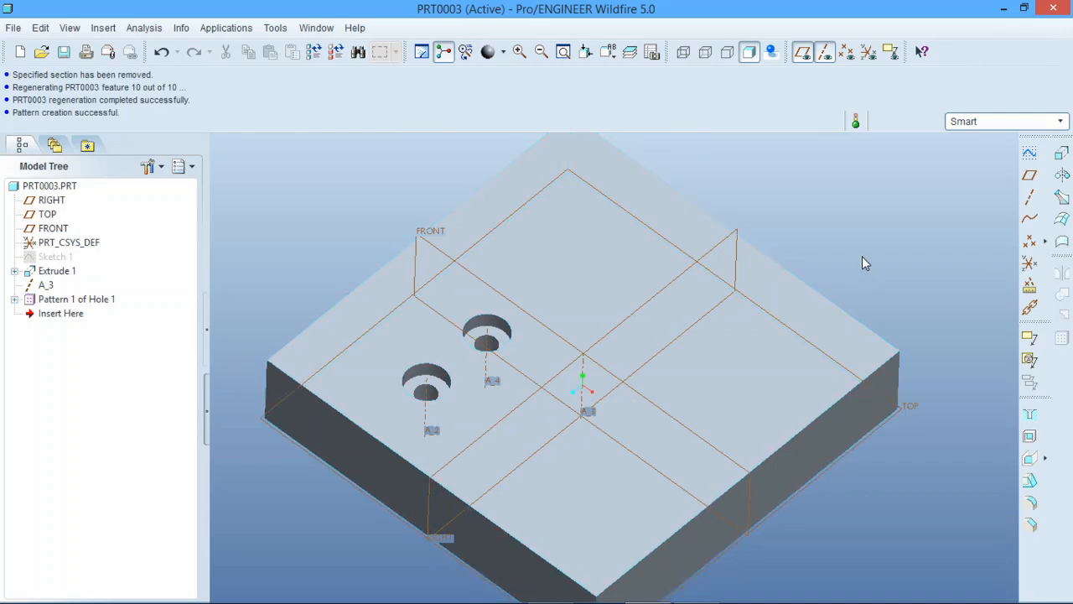
{"action": "left_click", "coordinate": [95, 301]}
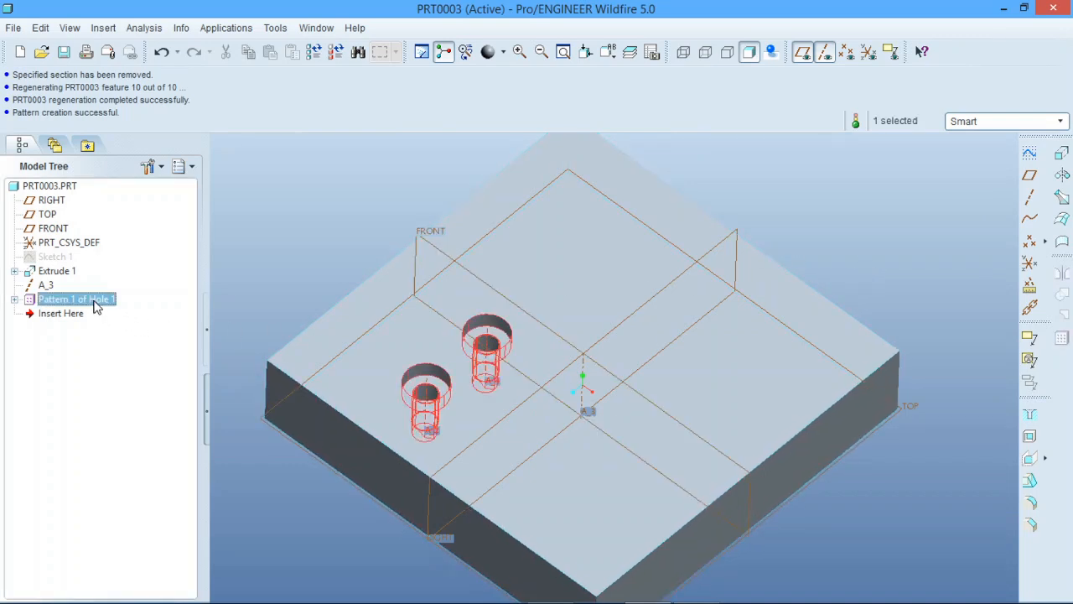
{"action": "left_click", "coordinate": [1063, 337]}
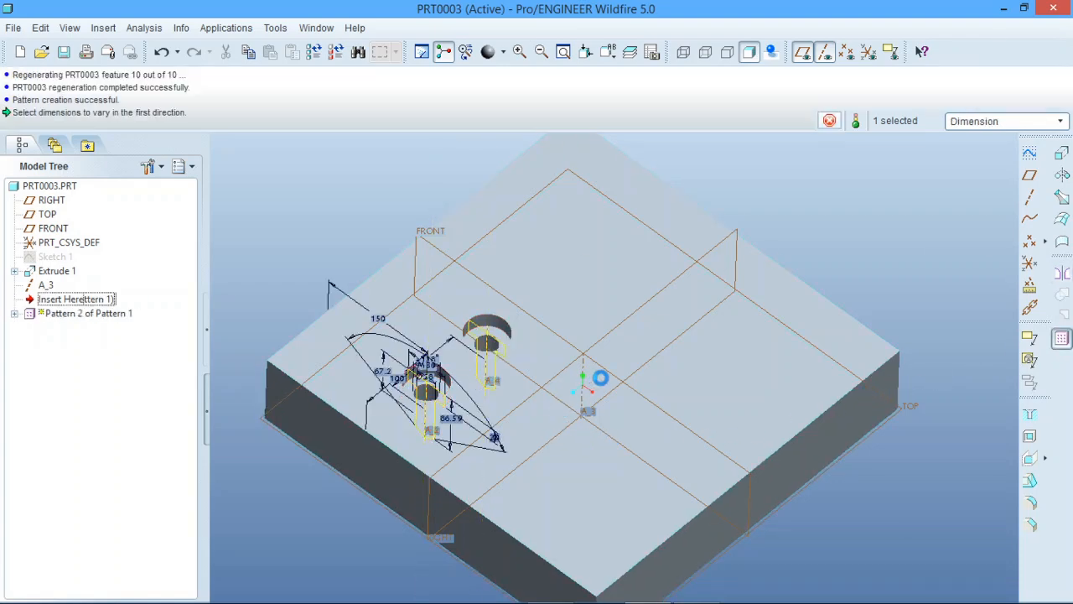
{"action": "middle_click_drag", "start_coordinate": [598, 376], "coordinate": [699, 232]}
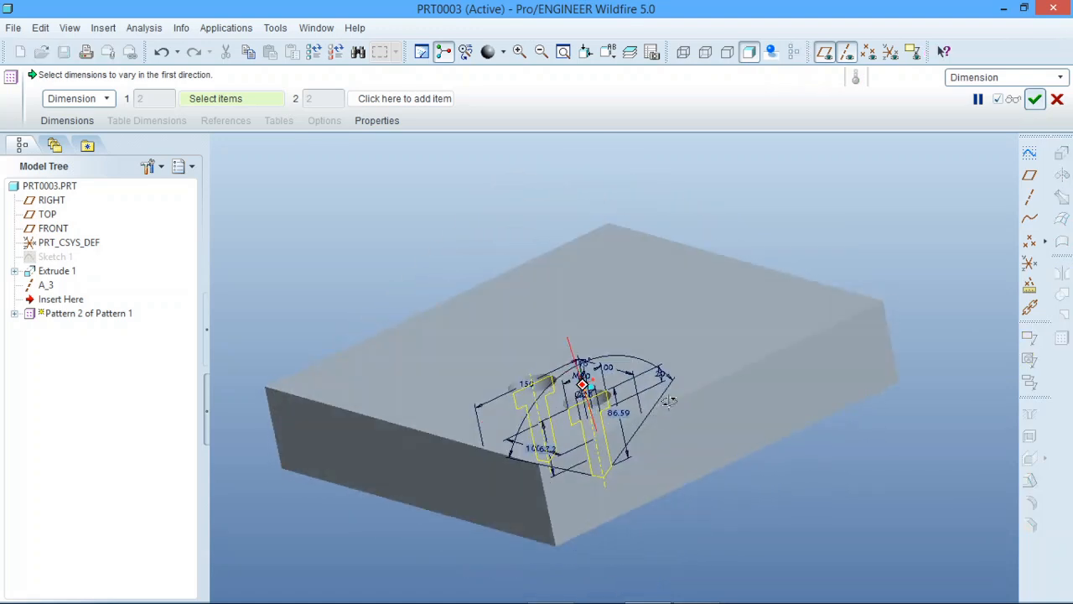
{"action": "left_click", "coordinate": [95, 102]}
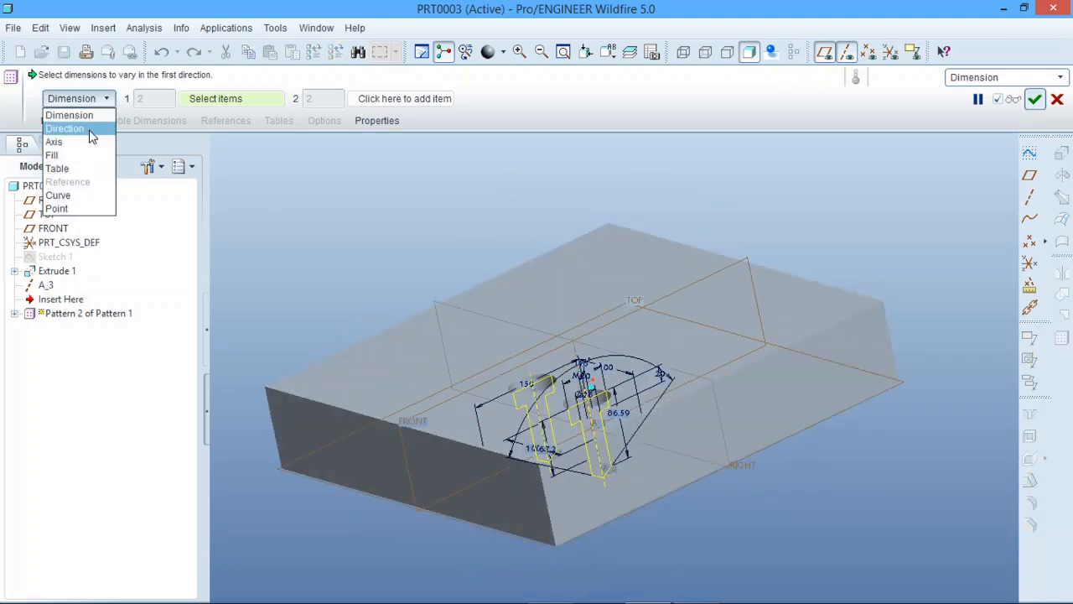
{"action": "left_click", "coordinate": [90, 132]}
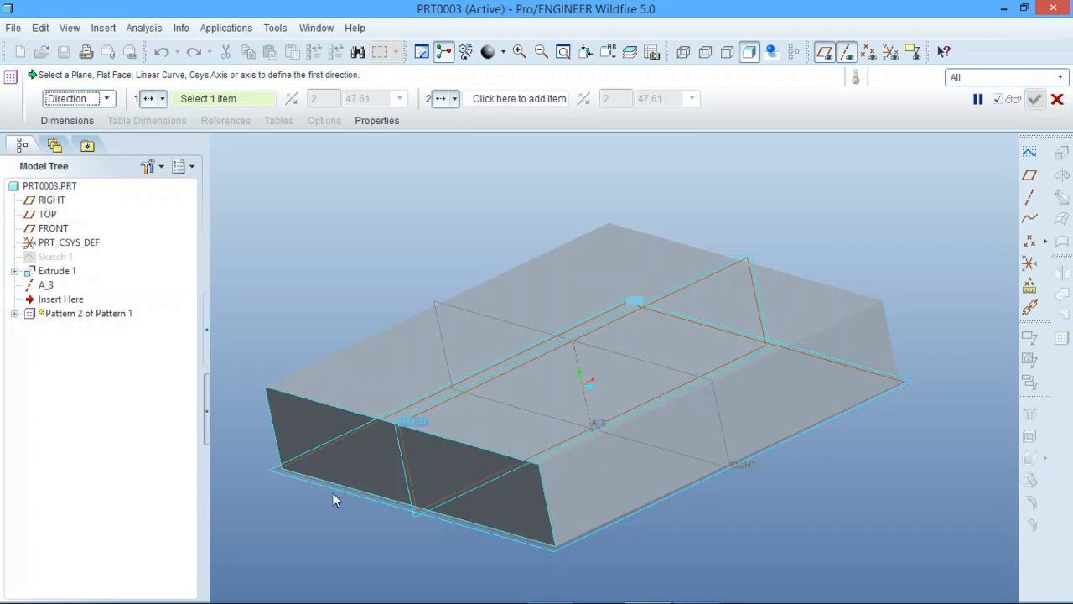
{"action": "scroll", "coordinate": [332, 500], "scroll_direction": "up", "scroll_amount": 2}
{"action": "left_click", "coordinate": [565, 506]}
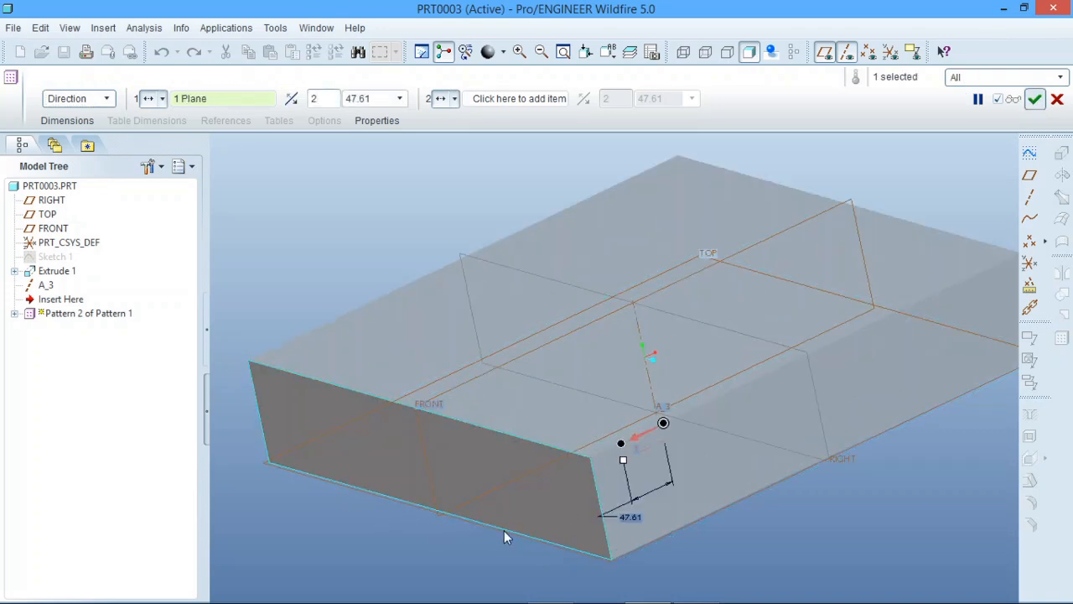
{"action": "scroll", "coordinate": [503, 533], "scroll_direction": "down", "scroll_amount": 3}
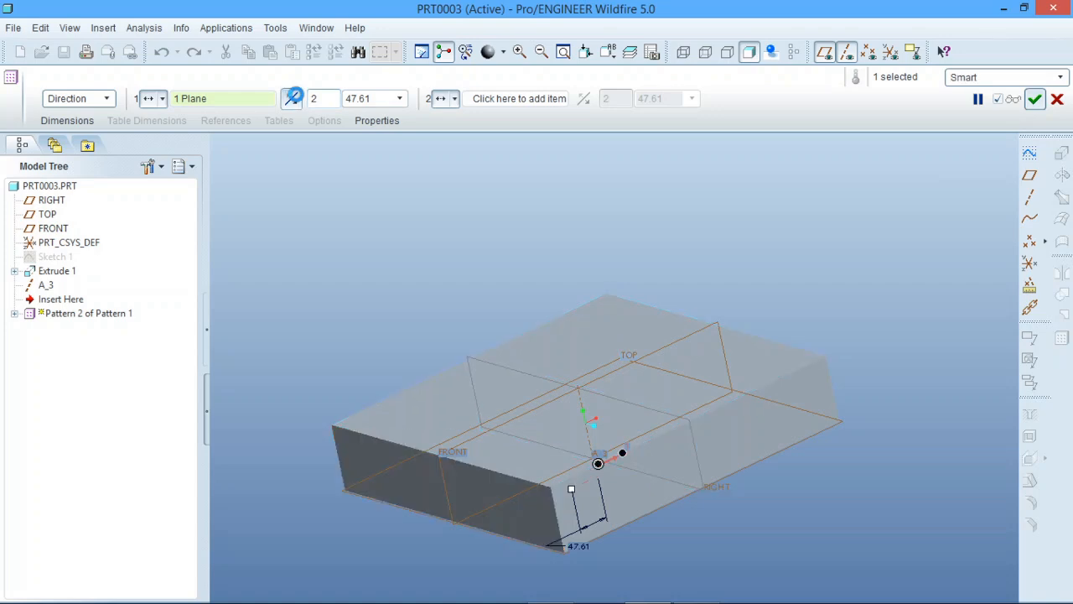
{"action": "left_click", "coordinate": [293, 98]}
Set the spacing of the pattern of the pattern to 150 and create it with two members
{"action": "double_click", "coordinate": [696, 463]}
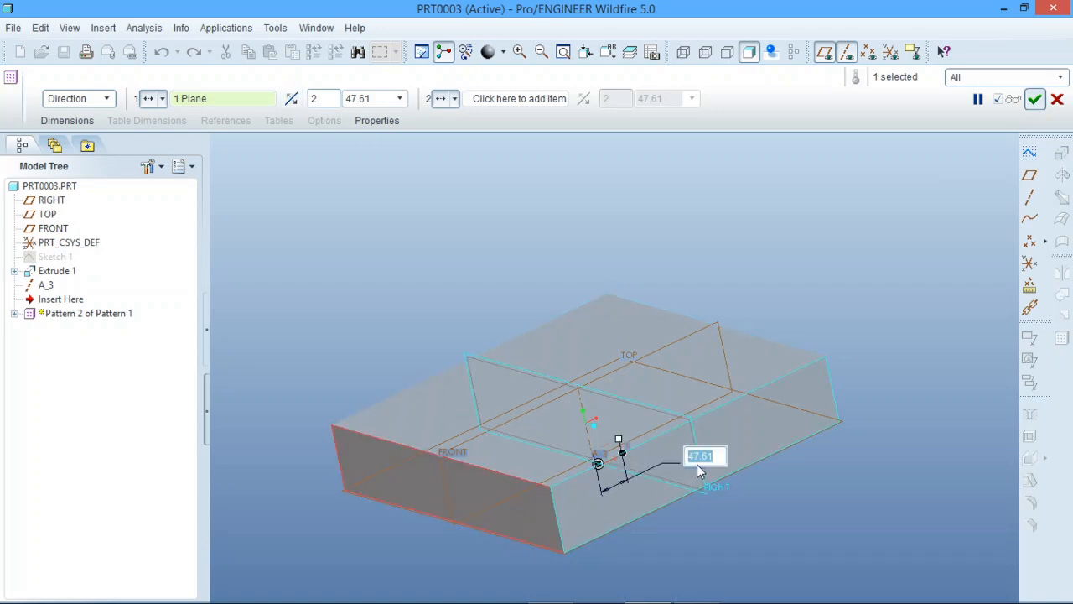
{"action": "type", "text": "150"}
{"action": "key", "text": "Return"}
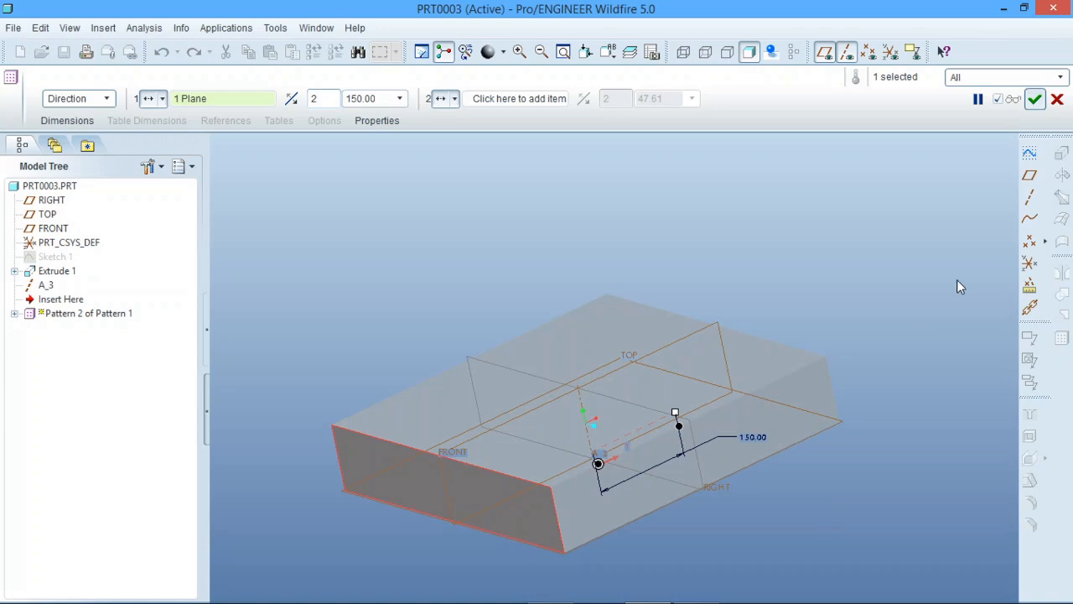
{"action": "left_click", "coordinate": [1034, 99]}
Redefine the nested Pattern 1 of Hole 1, stretching its member spacing to about 226
{"action": "middle_click_drag", "start_coordinate": [821, 488], "coordinate": [745, 488]}
{"action": "left_click", "coordinate": [889, 521]}
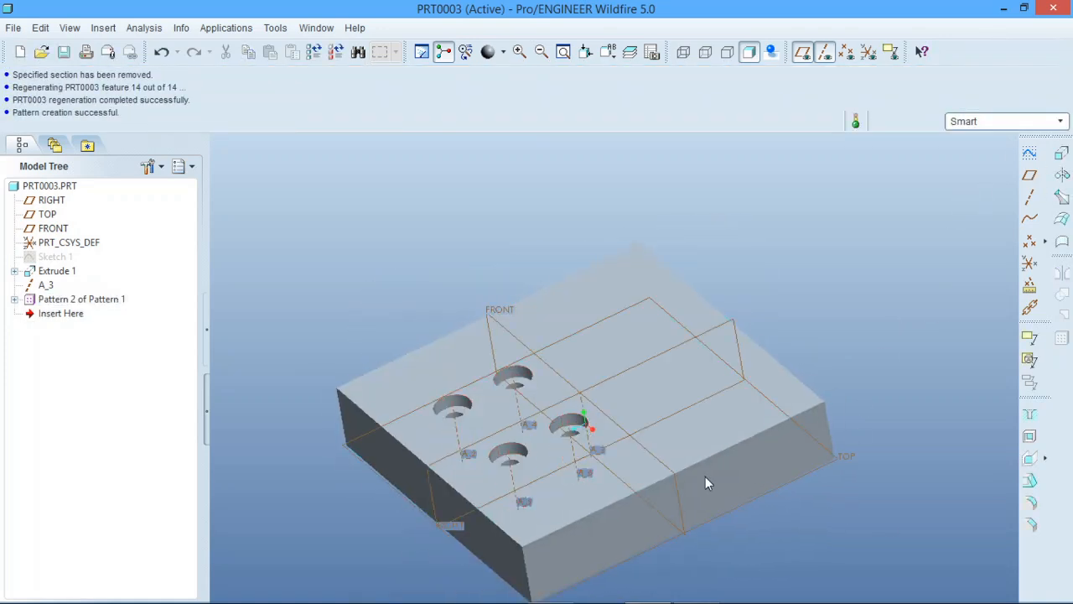
{"action": "scroll", "coordinate": [683, 428], "scroll_direction": "down", "scroll_amount": 3}
{"action": "scroll", "coordinate": [622, 422], "scroll_direction": "down", "scroll_amount": 3}
{"action": "mouse_move", "coordinate": [606, 430]}
{"action": "middle_mouse_down"}
{"action": "mouse_move", "coordinate": [616, 401]}
{"action": "mouse_move", "coordinate": [640, 444]}
{"action": "middle_mouse_up"}
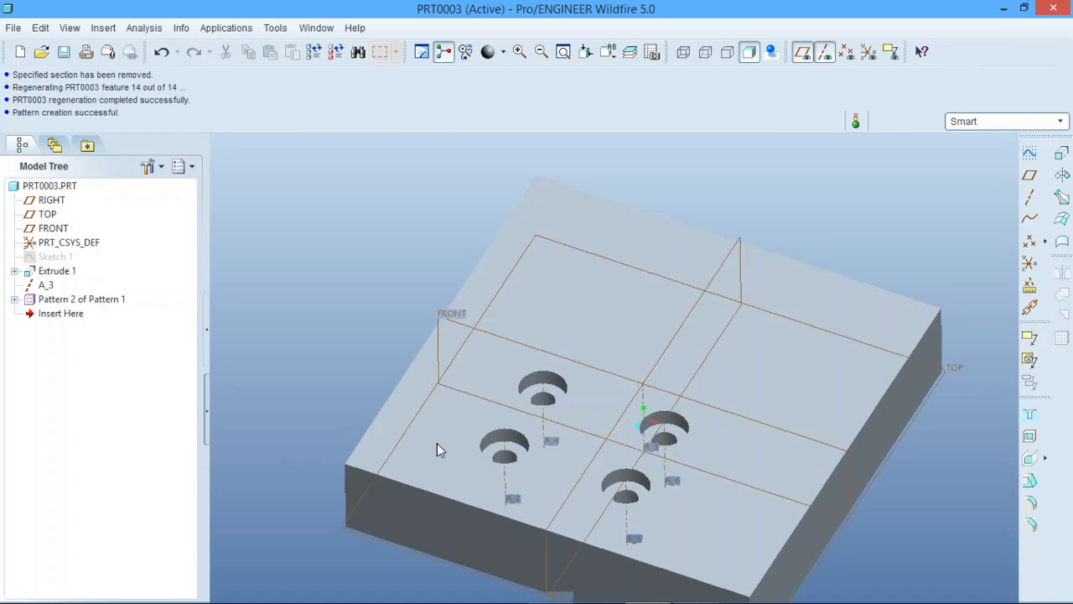
{"action": "left_click", "coordinate": [14, 299]}
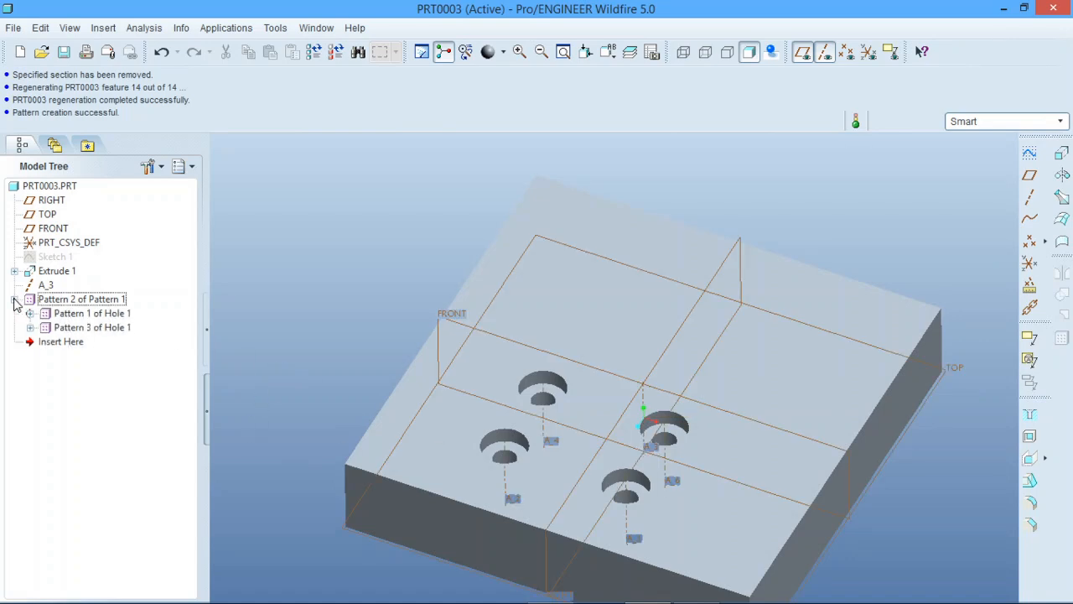
{"action": "left_click", "coordinate": [64, 317]}
{"action": "right_click", "coordinate": [63, 317]}
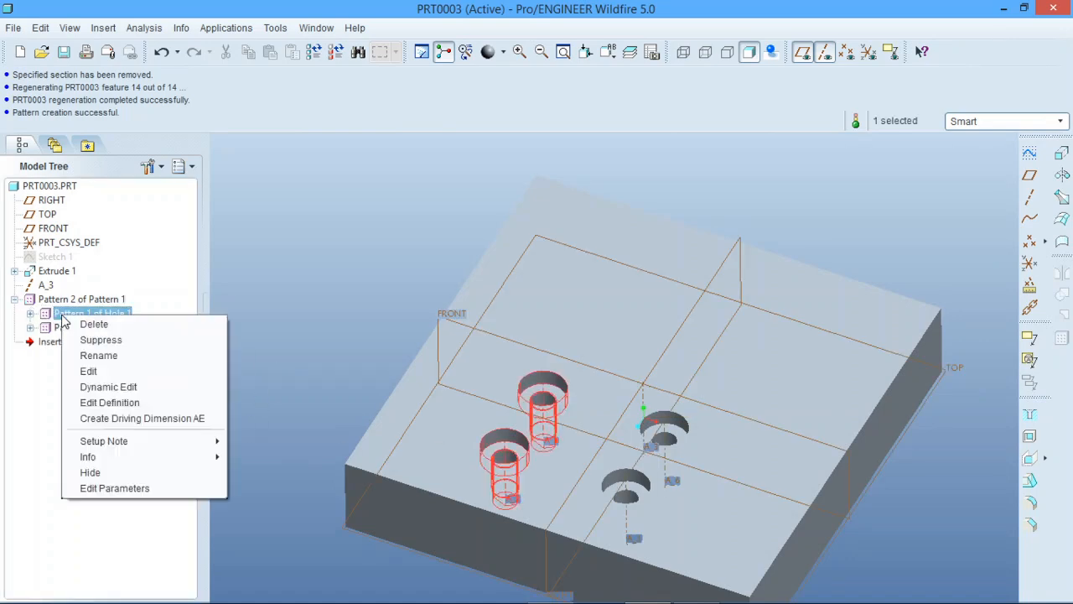
{"action": "left_click", "coordinate": [126, 400]}
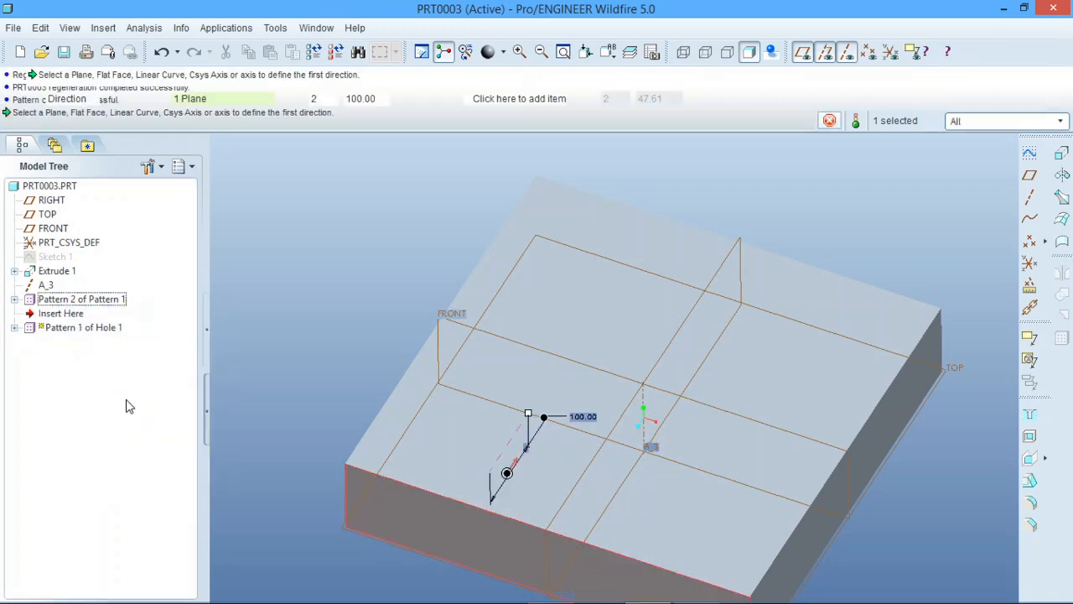
{"action": "left_click_drag", "start_coordinate": [529, 417], "coordinate": [576, 347]}
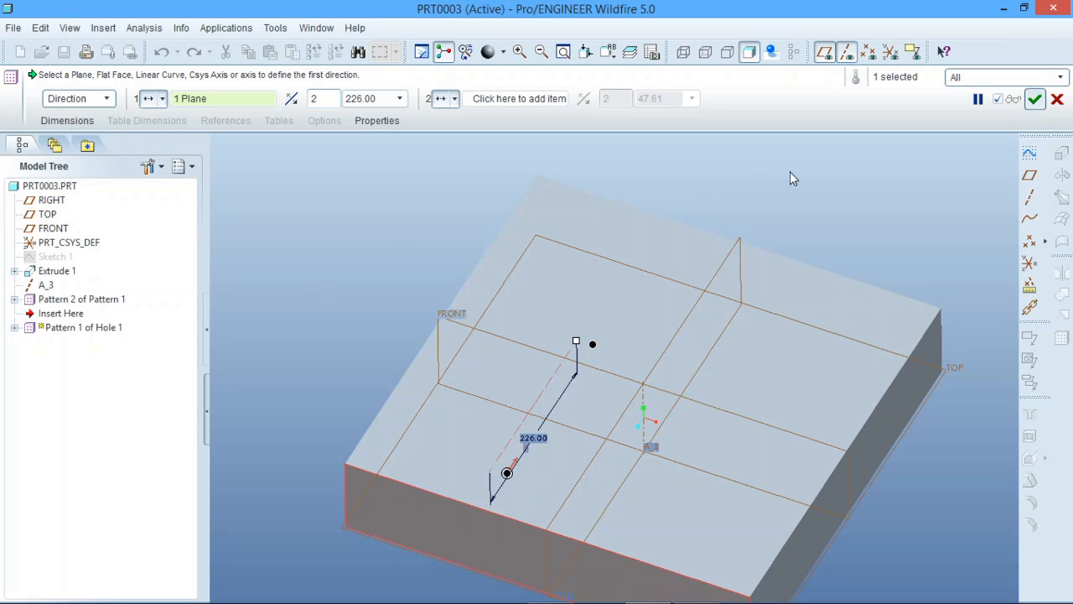
{"action": "left_click", "coordinate": [1034, 99]}
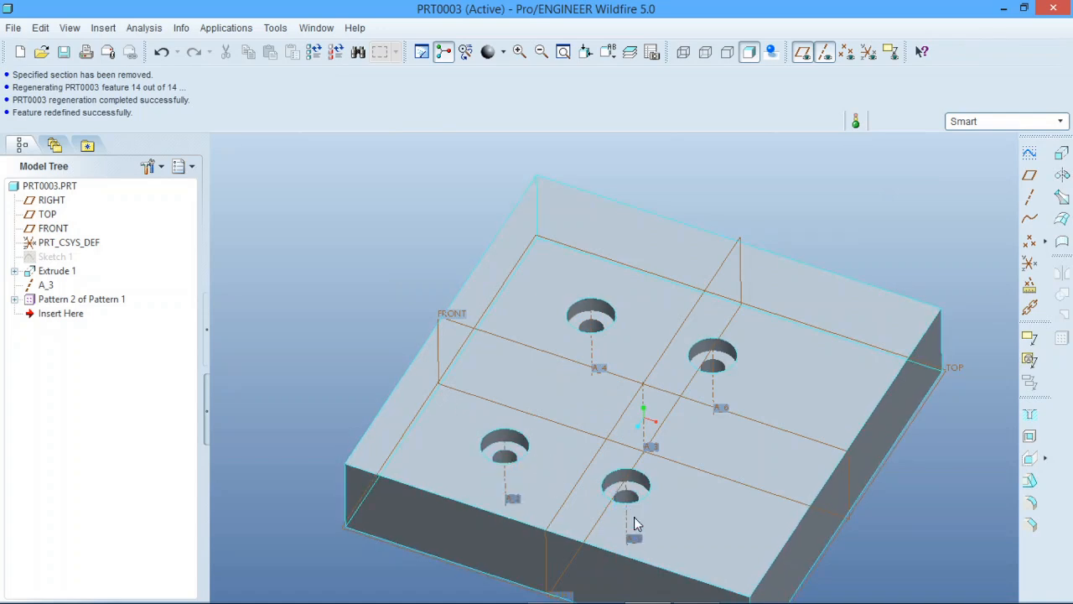
Redefine the outer Pattern 2 of Pattern 1, stretching its member spacing to about 197
{"action": "left_click", "coordinate": [71, 303]}
{"action": "right_click", "coordinate": [72, 303]}
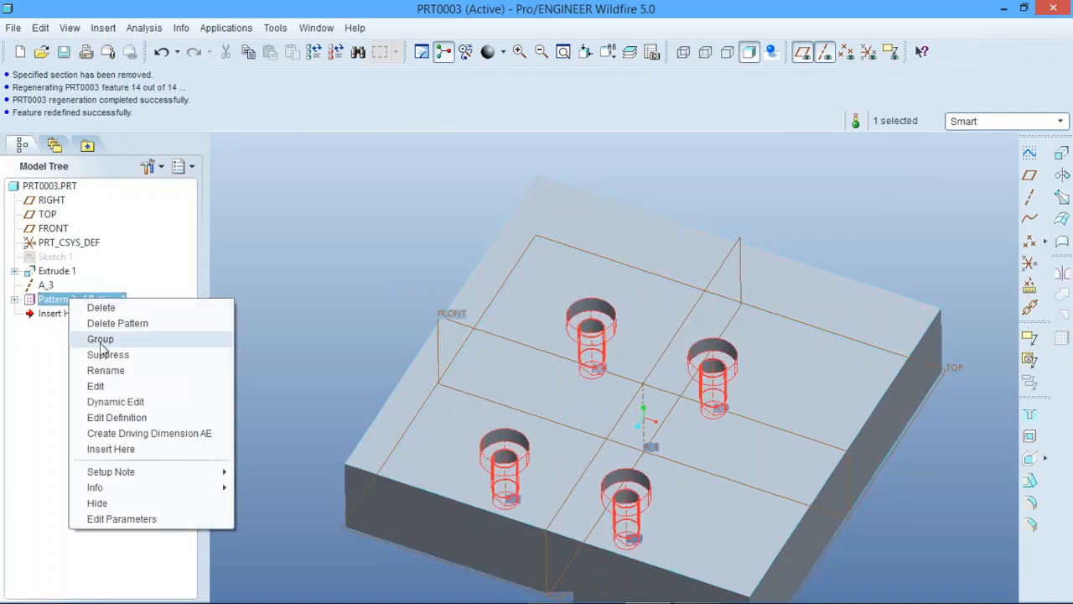
{"action": "left_click", "coordinate": [115, 418]}
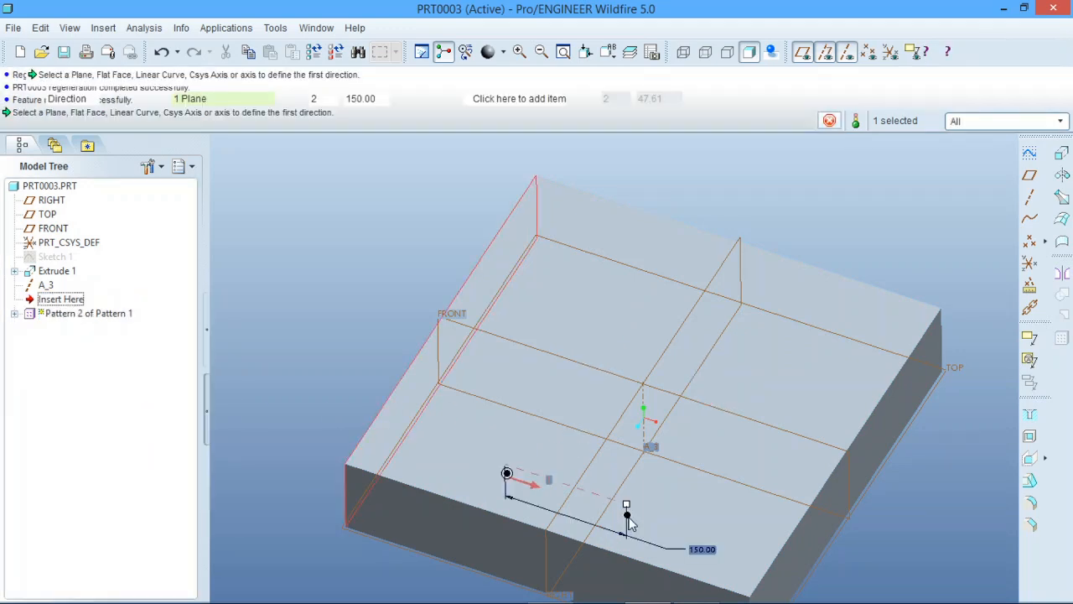
{"action": "left_click_drag", "start_coordinate": [632, 508], "coordinate": [667, 519]}
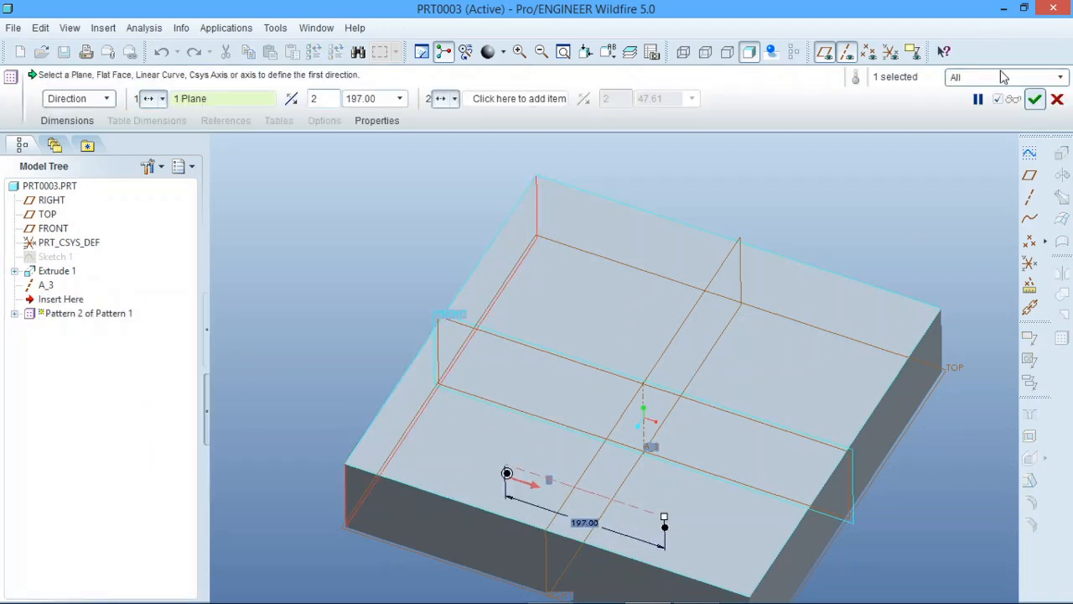
{"action": "left_click", "coordinate": [1035, 99]}
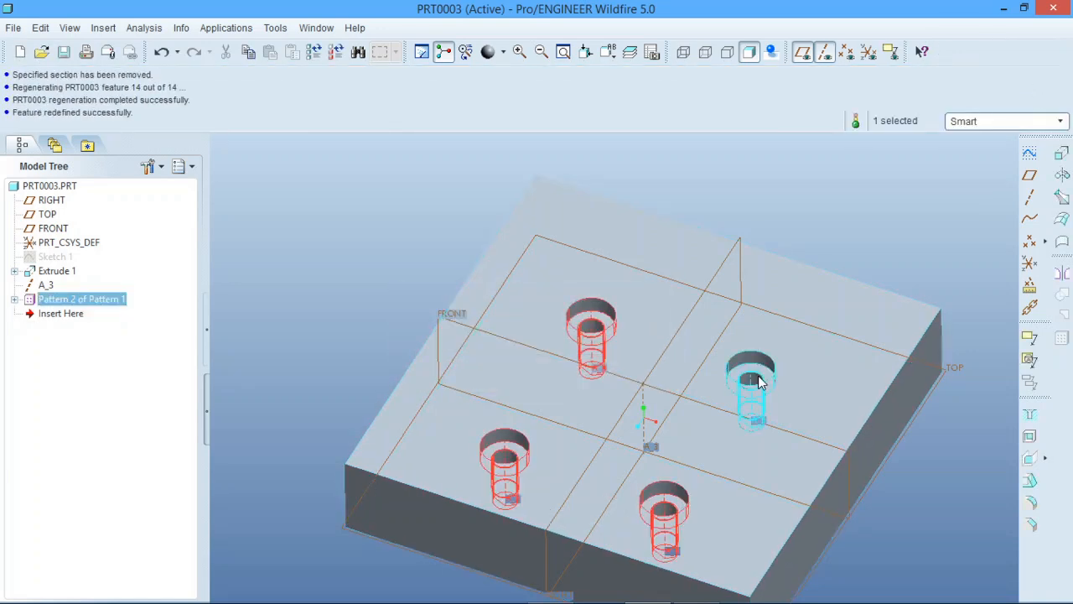
{"action": "left_click", "coordinate": [296, 250]}
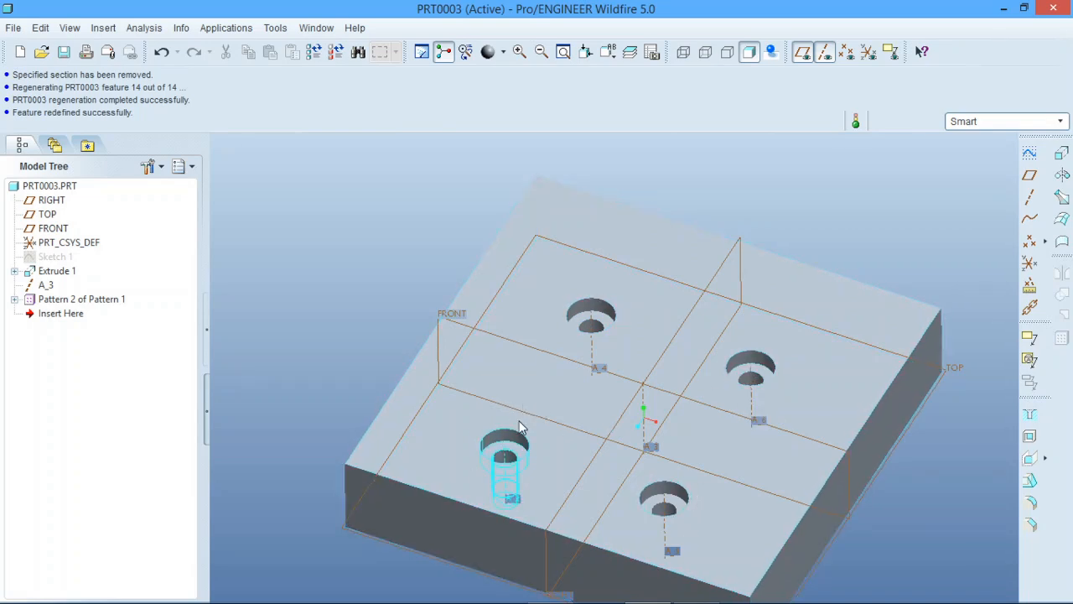
Undo the pattern edits and both patterns, back to the single Hole 1 on the block
{"action": "scroll", "coordinate": [654, 377], "scroll_direction": "up", "scroll_amount": 4}
{"action": "scroll", "coordinate": [613, 416], "scroll_direction": "down", "scroll_amount": 2}
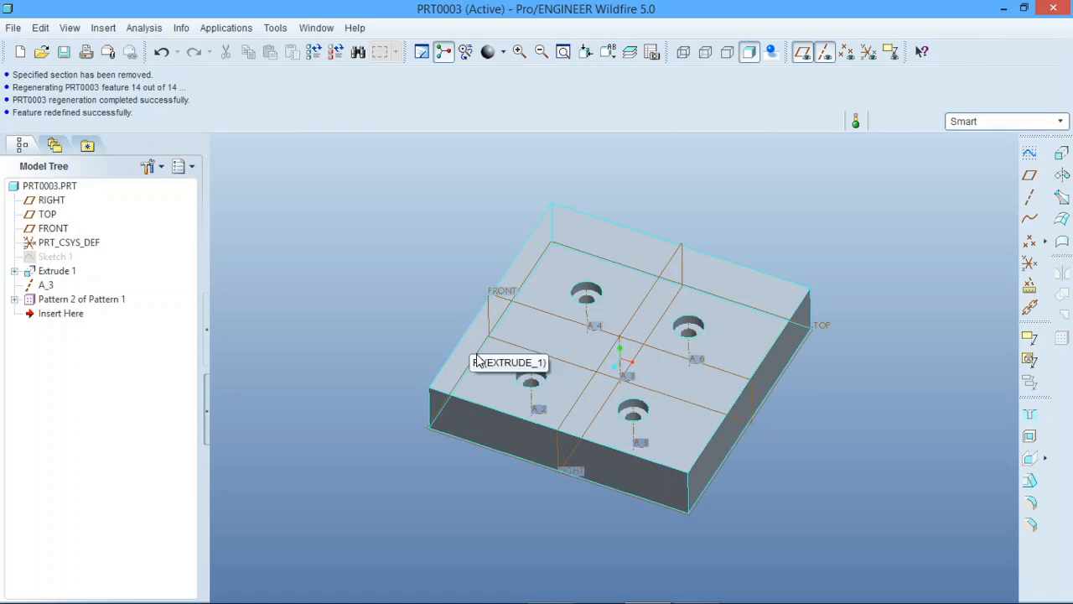
{"action": "left_click", "coordinate": [74, 302]}
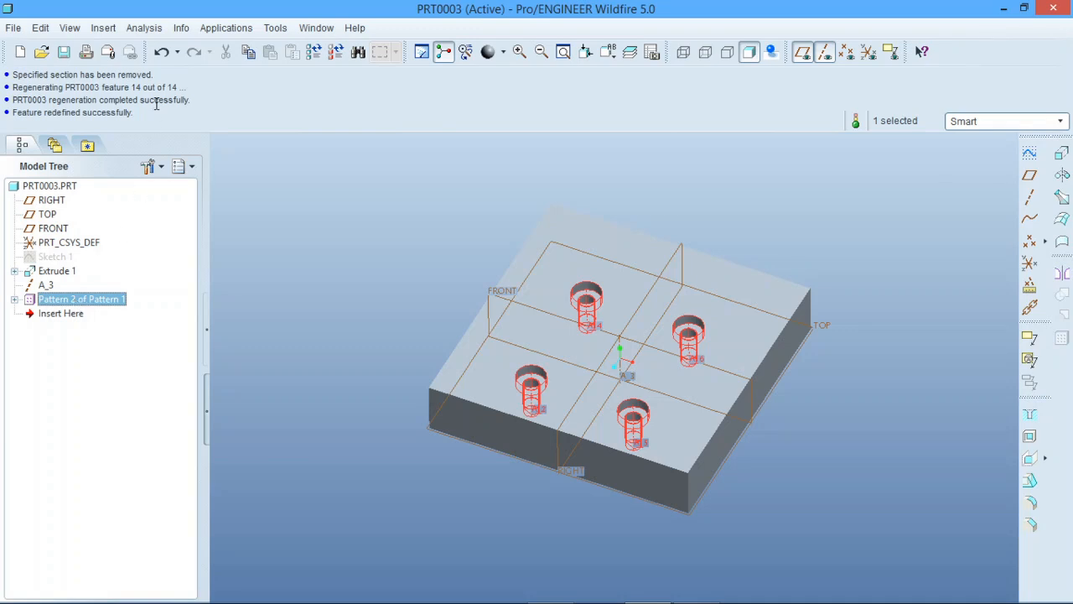
{"action": "left_click", "coordinate": [162, 51]}
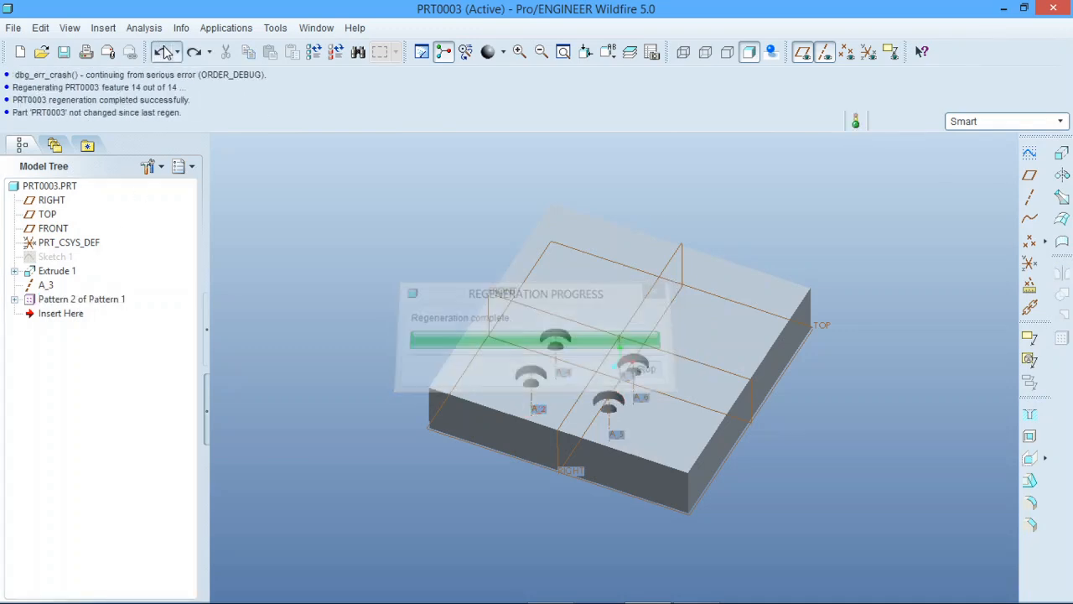
{"action": "left_click", "coordinate": [165, 52]}
{"action": "left_click", "coordinate": [165, 52]}
{"action": "left_click", "coordinate": [165, 52]}
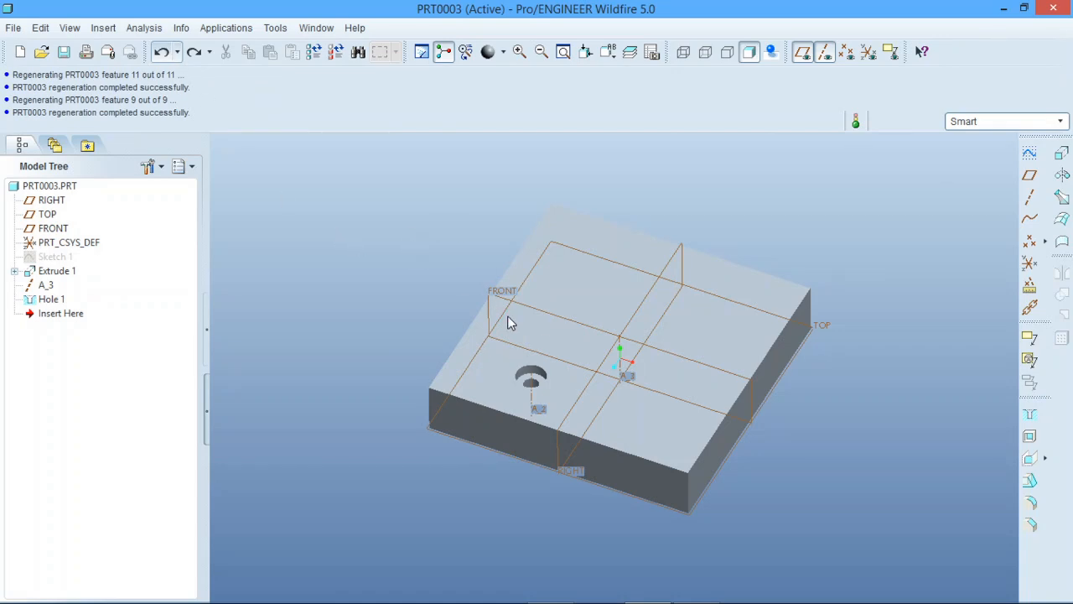
Start a sketch on the block's top face and add Hole 1's cylindrical surface as a sketch reference
{"action": "left_click", "coordinate": [1061, 175]}
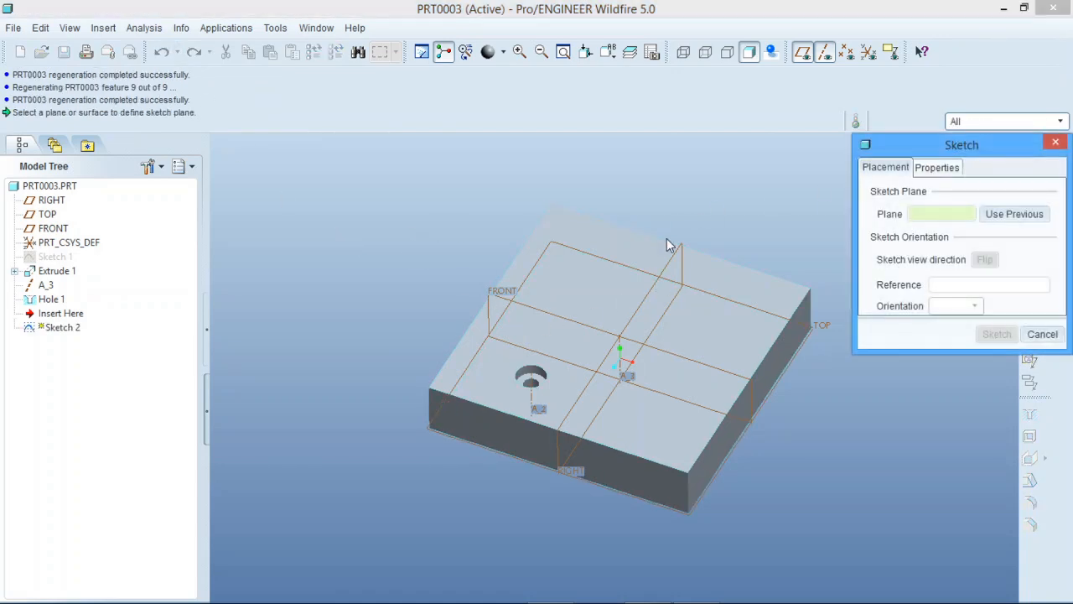
{"action": "left_click", "coordinate": [616, 289]}
{"action": "left_click", "coordinate": [997, 334]}
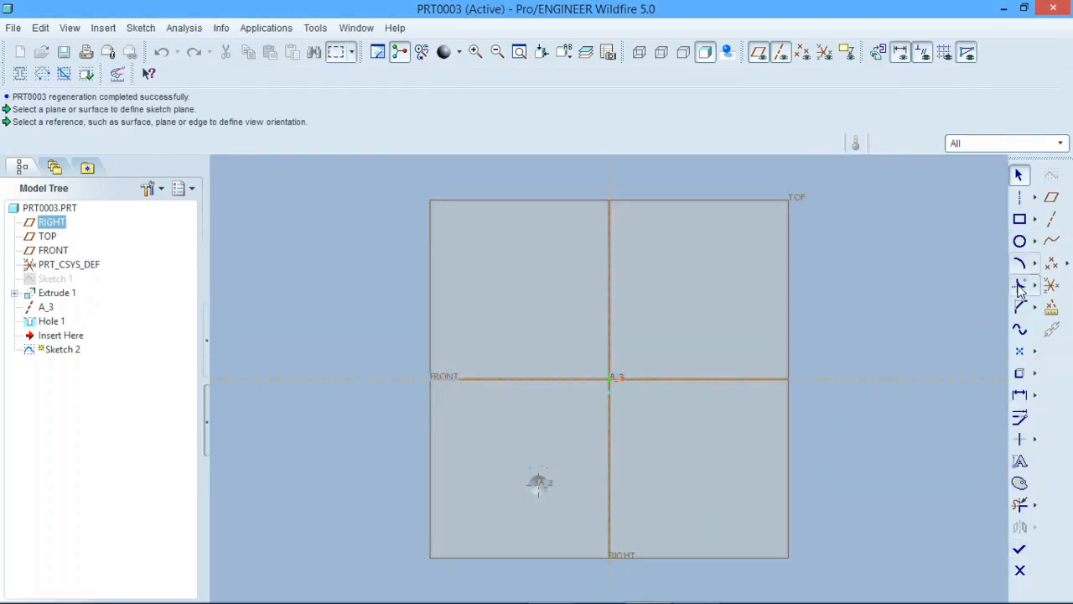
{"action": "left_click", "coordinate": [1020, 328]}
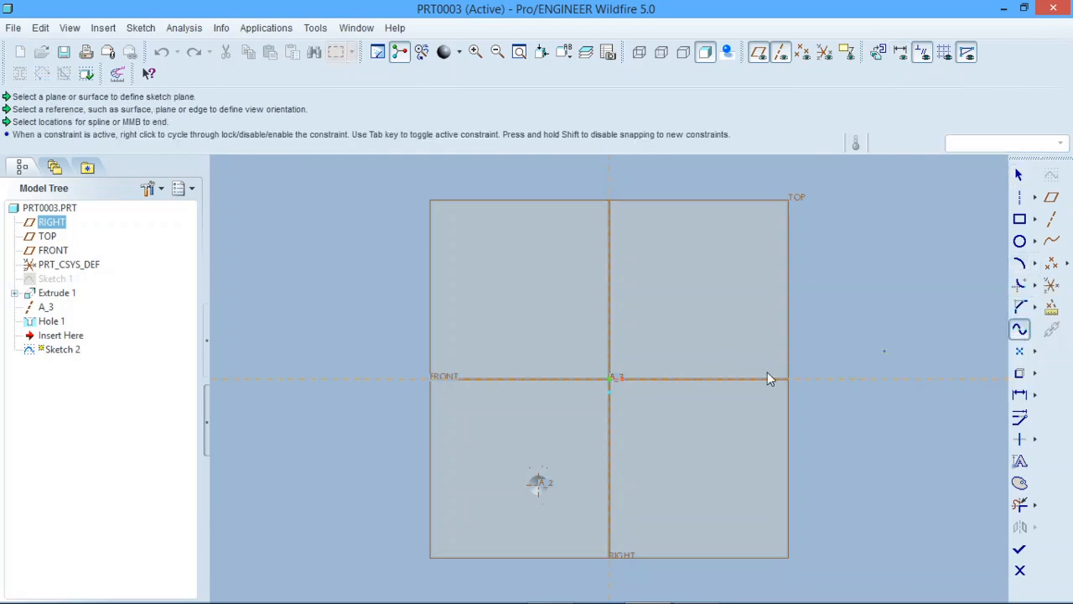
{"action": "left_click", "coordinate": [506, 478]}
{"action": "left_click", "coordinate": [139, 30]}
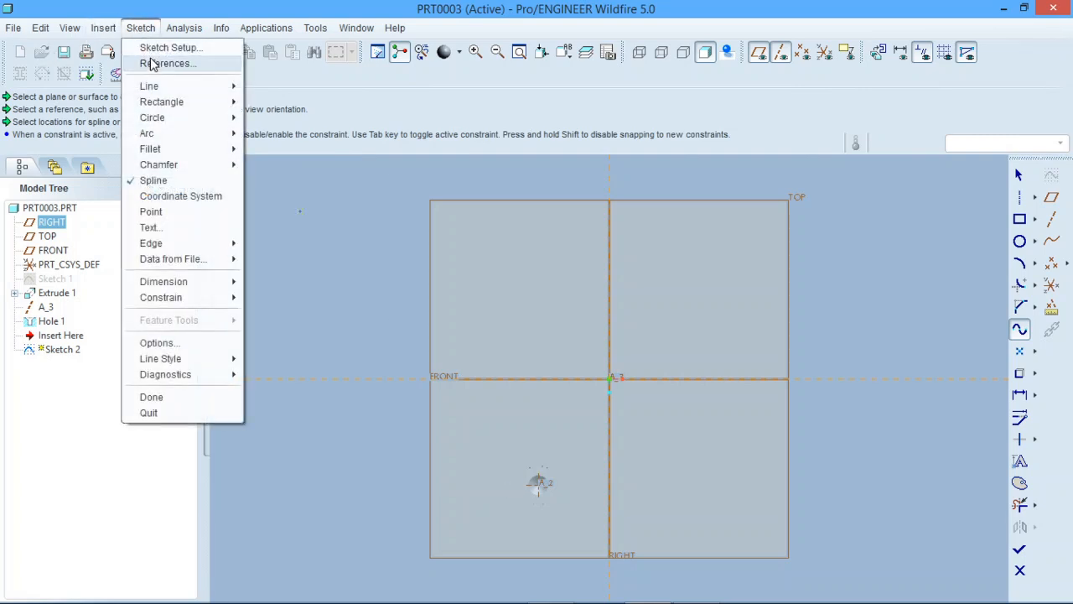
{"action": "left_click", "coordinate": [160, 64]}
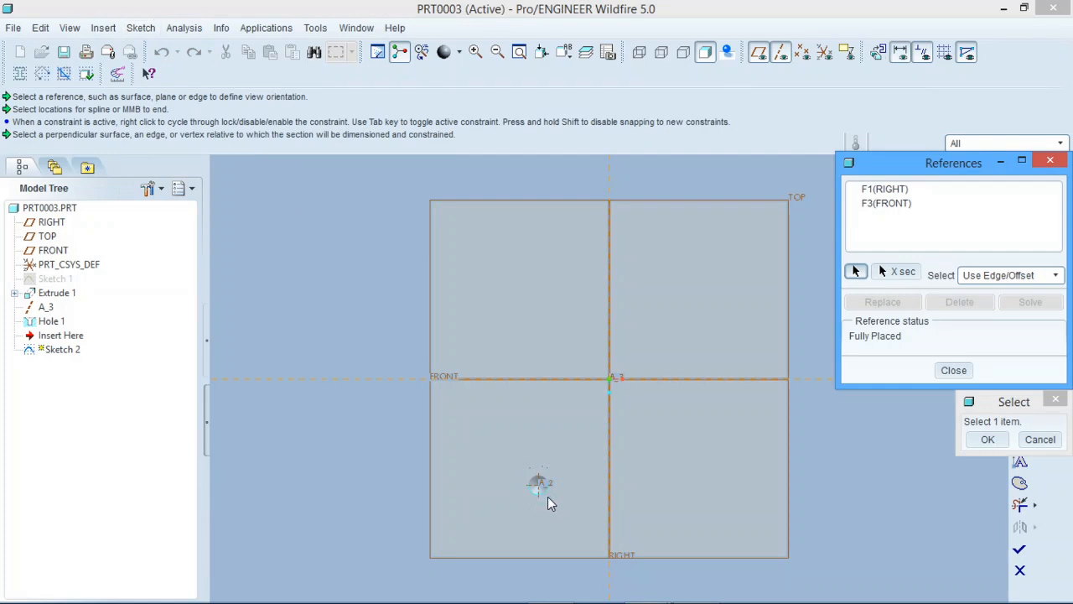
{"action": "left_click", "coordinate": [548, 498]}
{"action": "left_click", "coordinate": [989, 439]}
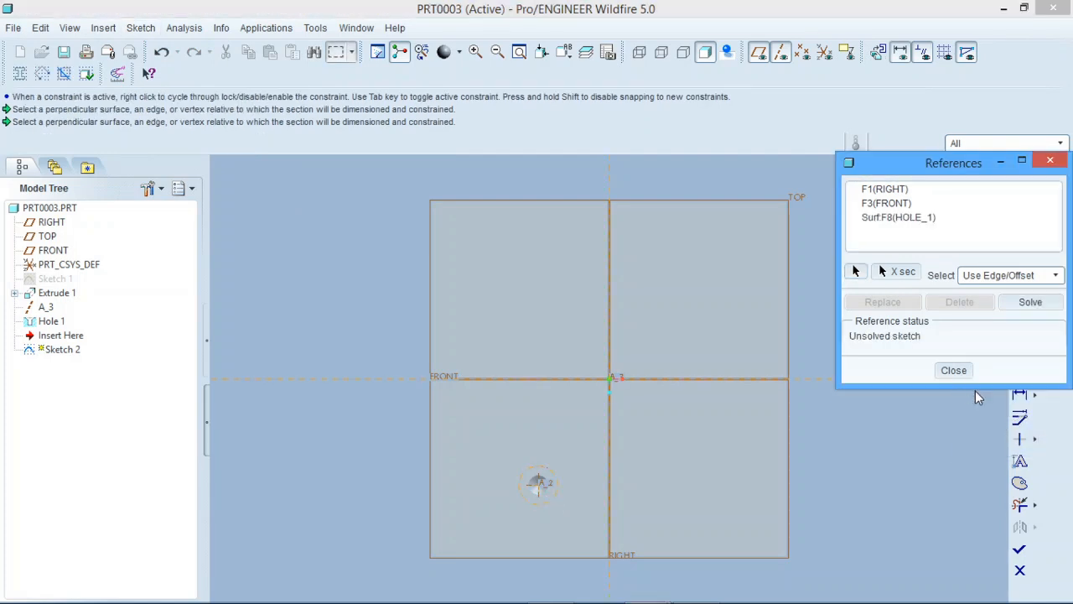
{"action": "left_click", "coordinate": [955, 370]}
Sketch an S-shaped five-point spline from the hole's centre across the block to the diagonally opposite quadrant and finish the sketch
{"action": "left_click", "coordinate": [1021, 328]}
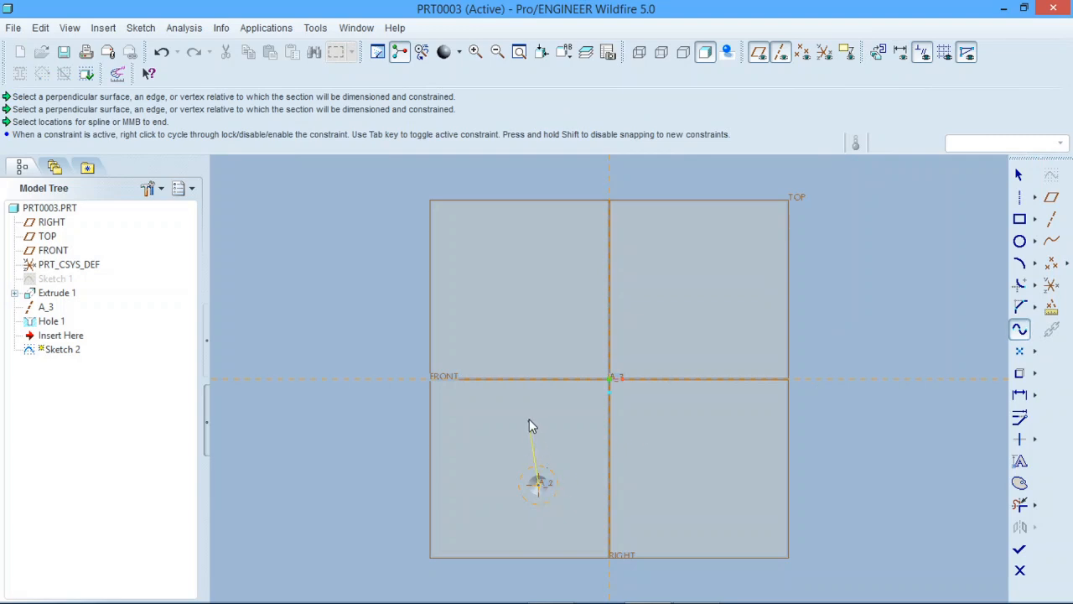
{"action": "left_click", "coordinate": [540, 352]}
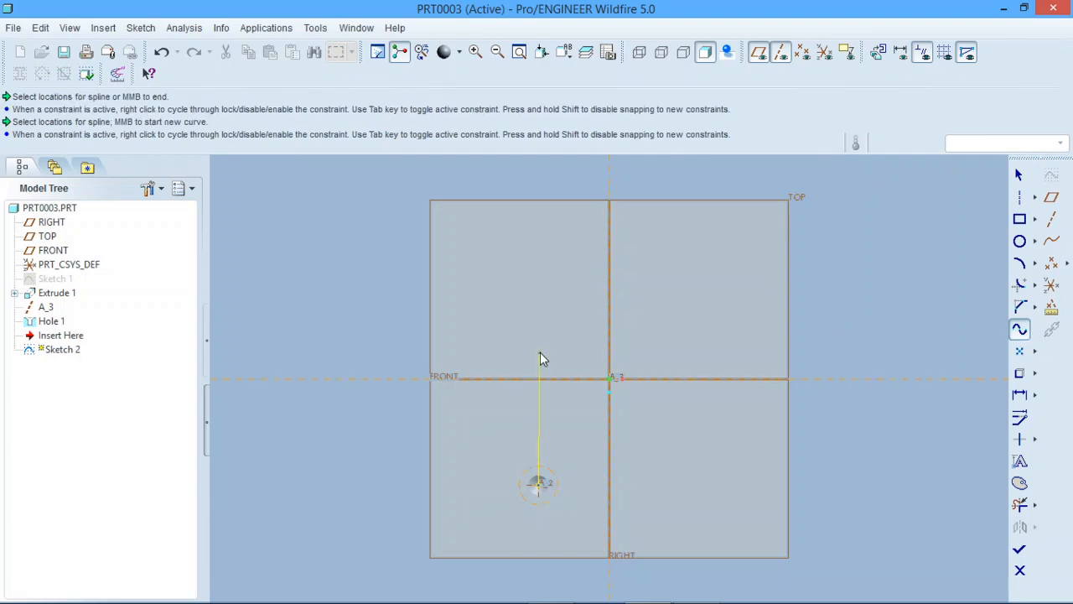
{"action": "left_click", "coordinate": [592, 334]}
{"action": "left_click", "coordinate": [674, 341]}
{"action": "left_click", "coordinate": [697, 262]}
{"action": "left_click", "coordinate": [1019, 174]}
{"action": "left_click", "coordinate": [1019, 549]}
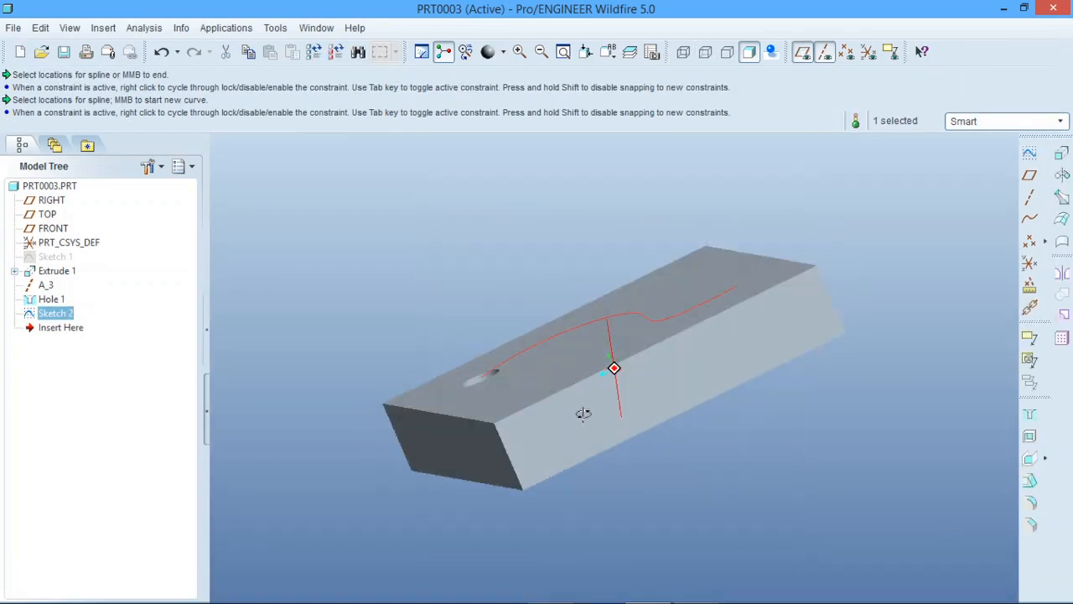
{"action": "left_click", "coordinate": [256, 365]}
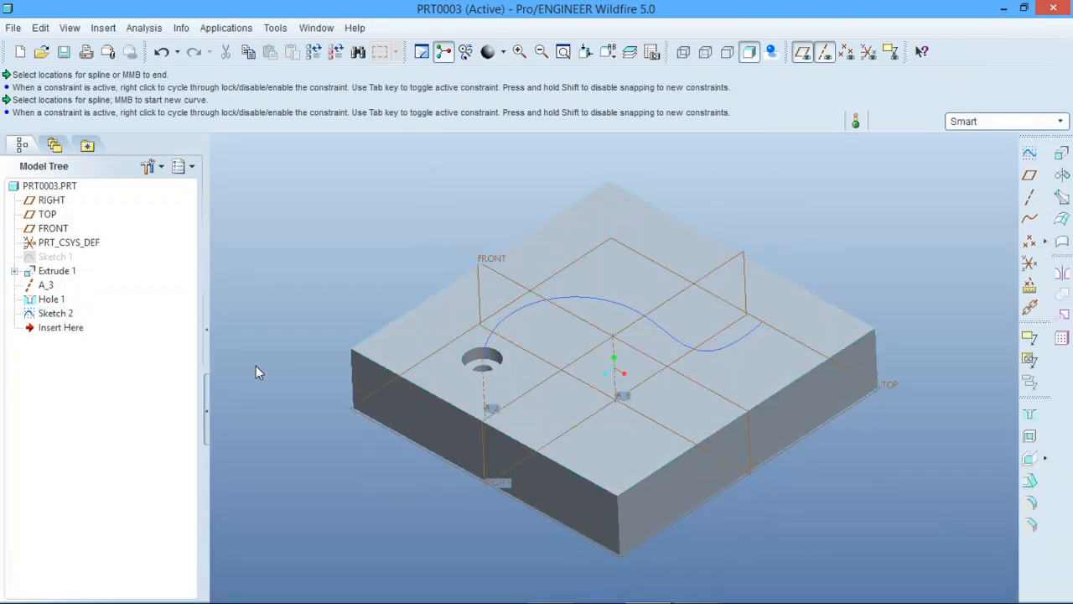
{"action": "left_click", "coordinate": [55, 299]}
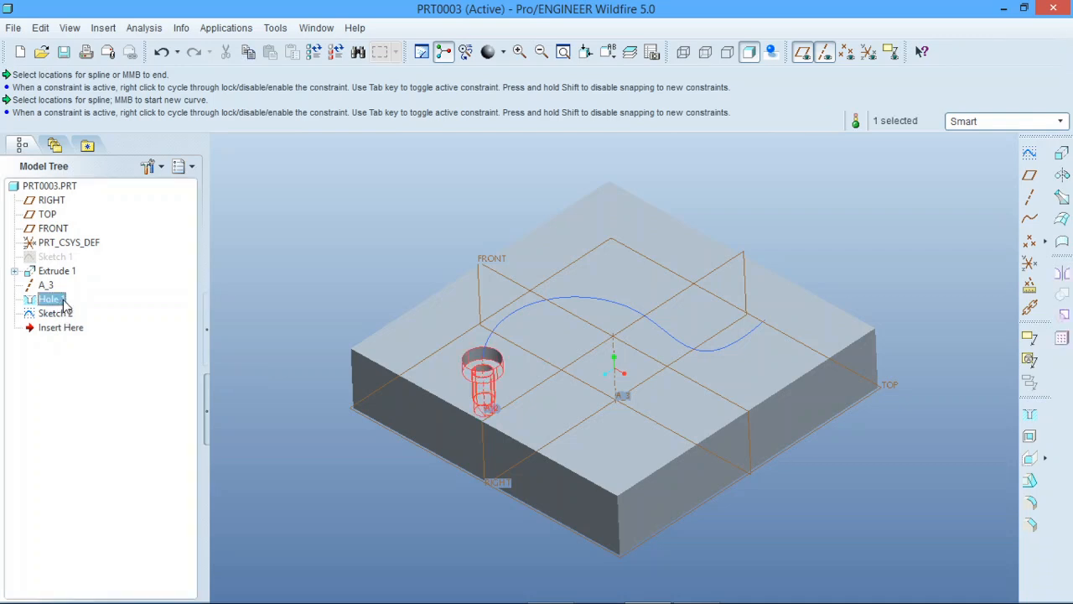
{"action": "left_click", "coordinate": [1061, 338]}
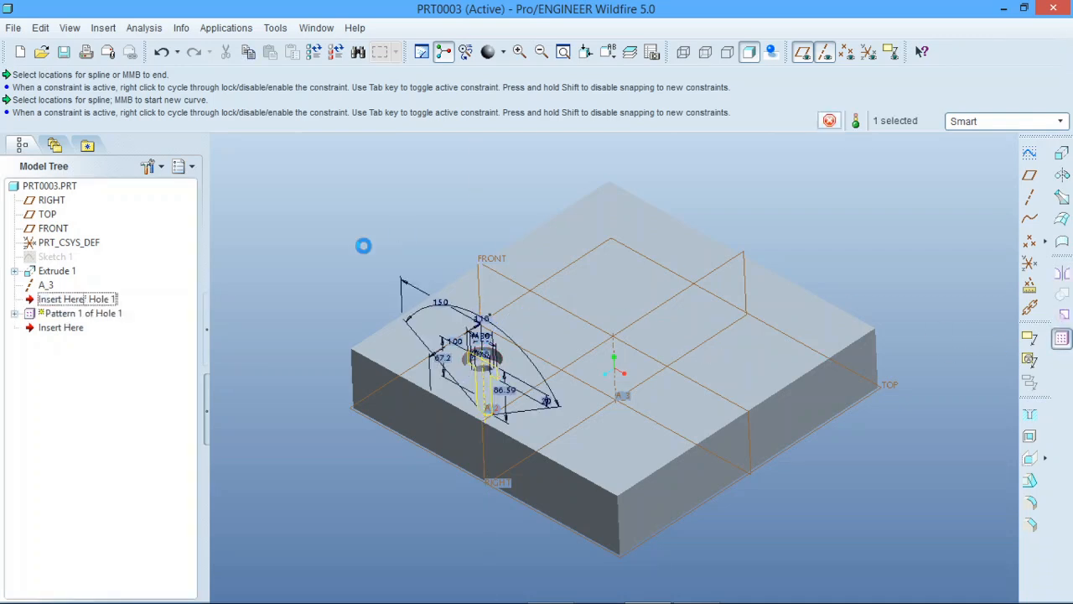
{"action": "left_click", "coordinate": [82, 98]}
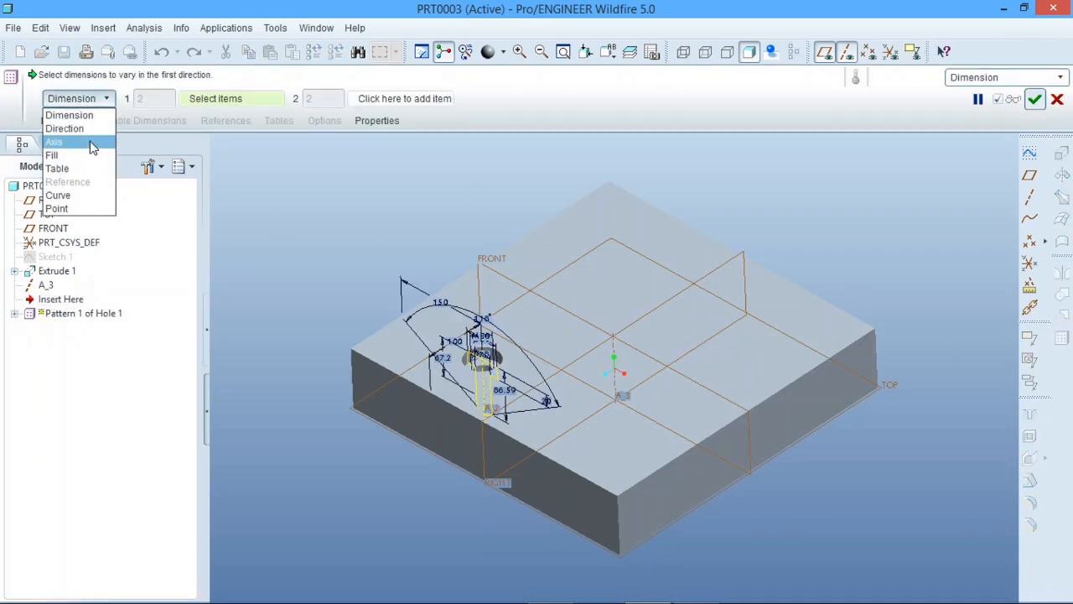
{"action": "left_click", "coordinate": [83, 190]}
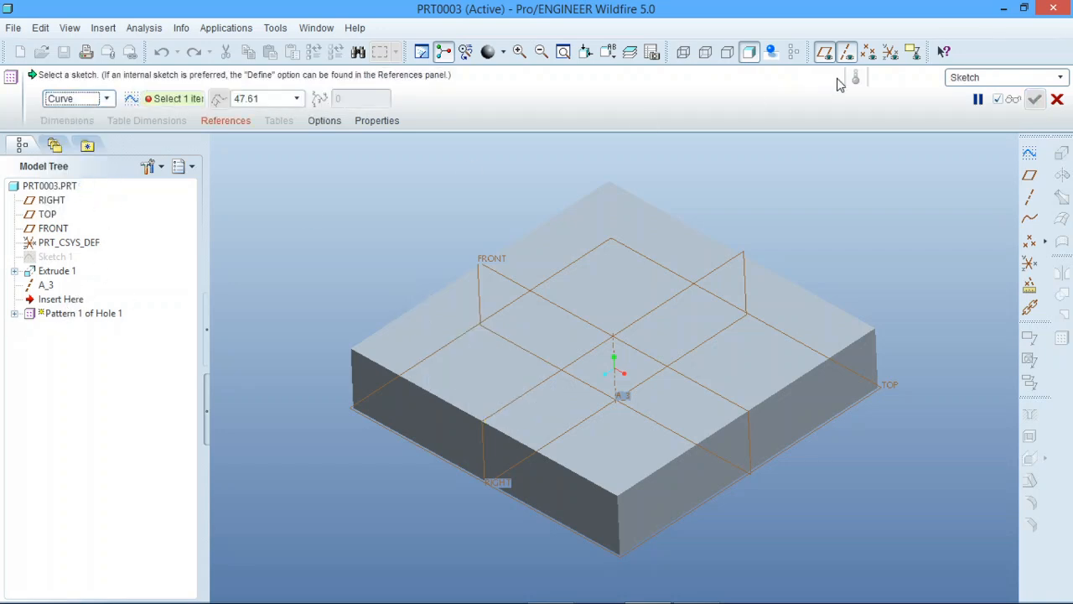
{"action": "left_click", "coordinate": [977, 99]}
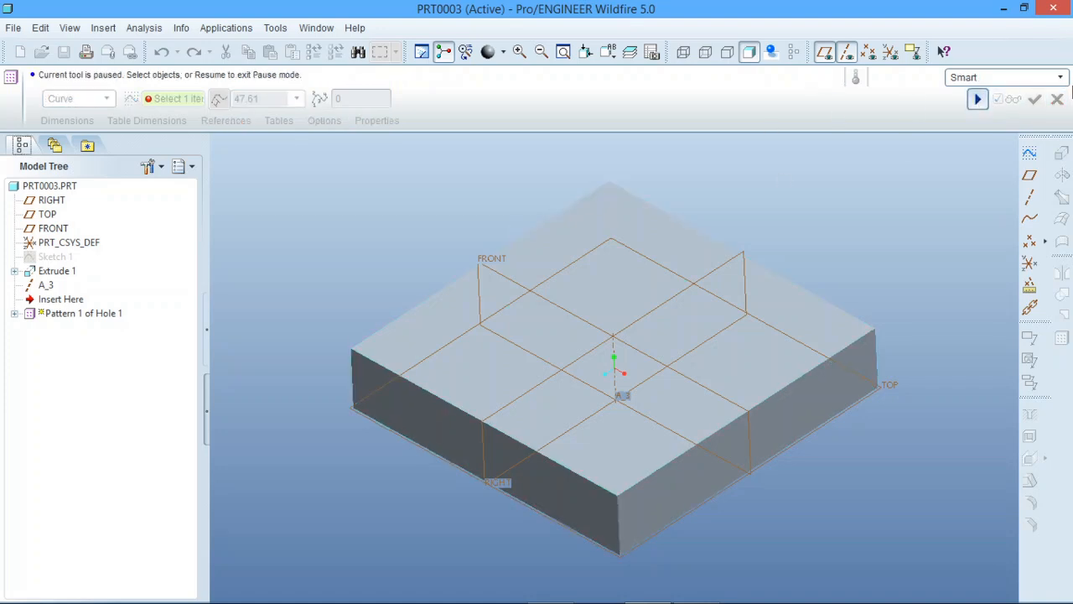
{"action": "left_click", "coordinate": [978, 99]}
{"action": "left_click", "coordinate": [1057, 99]}
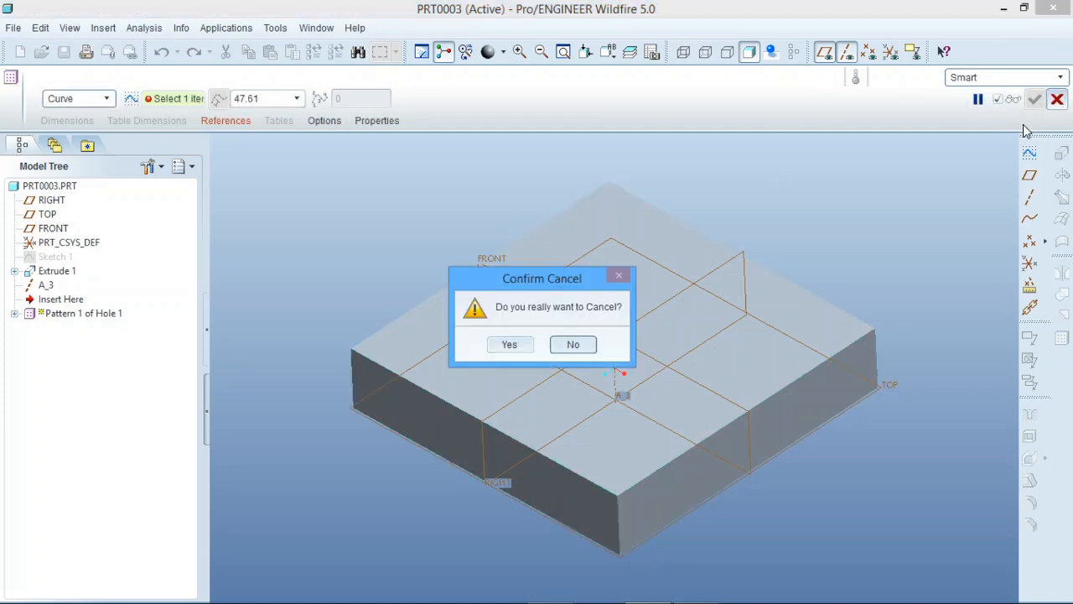
{"action": "left_click", "coordinate": [518, 343]}
{"action": "left_click", "coordinate": [276, 409]}
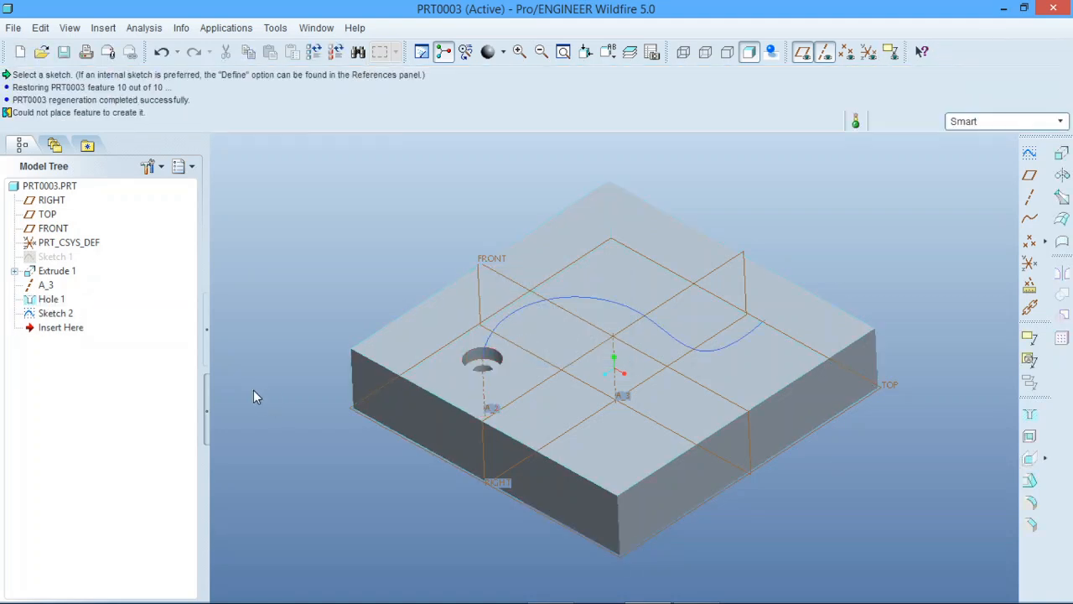
Try to reorder Sketch 2 ahead of Hole 1 in the model tree
{"action": "left_click", "coordinate": [57, 312]}
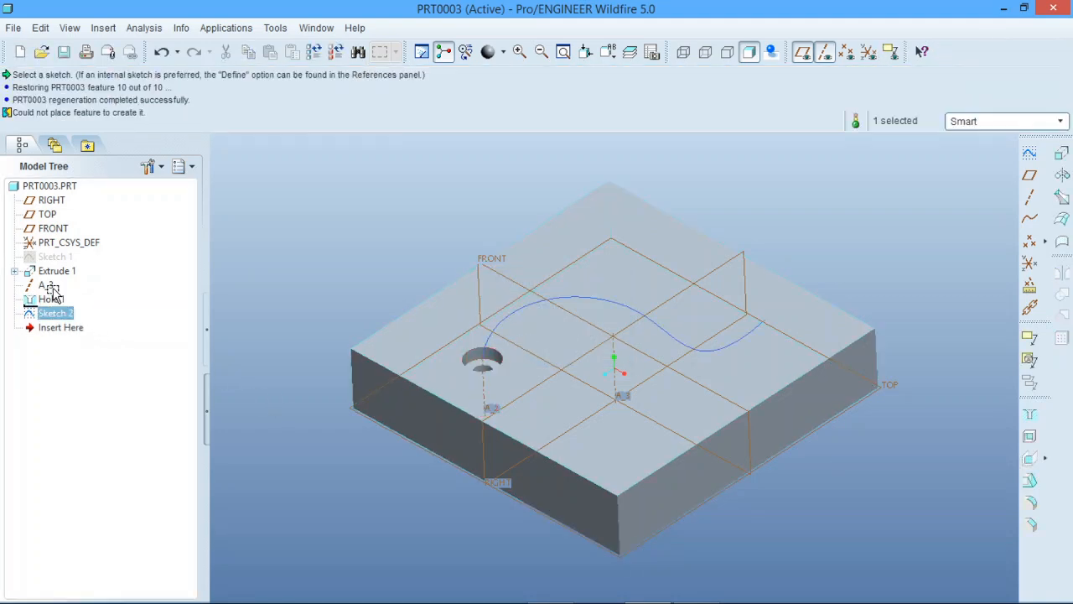
{"action": "left_click_drag", "start_coordinate": [52, 285], "coordinate": [132, 299]}
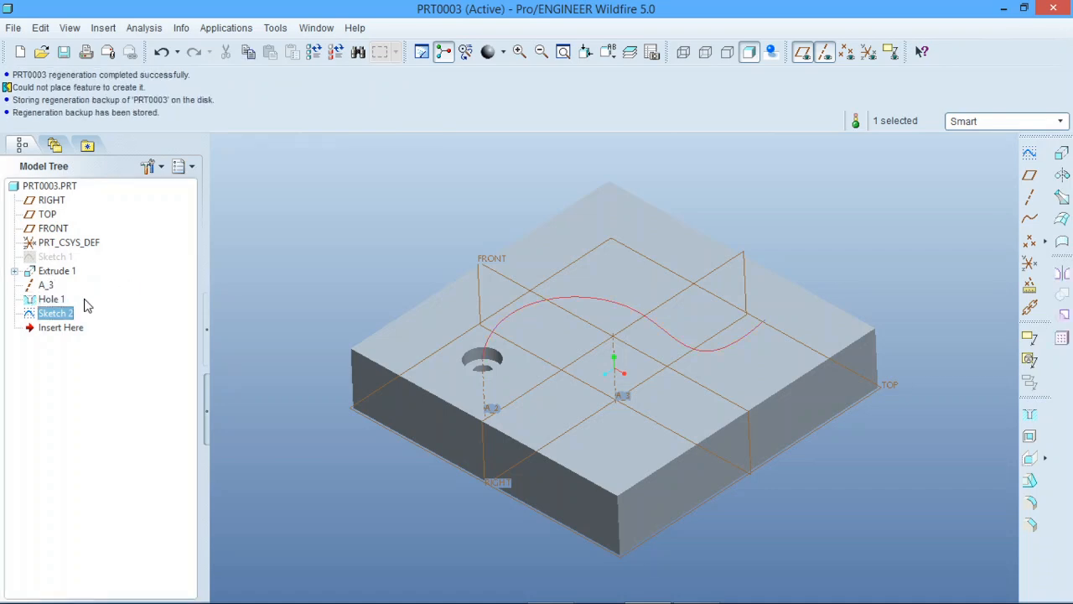
Suppress Hole 1 while exempting its child Sketch 2 from suppression, and accept the regeneration result
{"action": "left_click", "coordinate": [54, 300]}
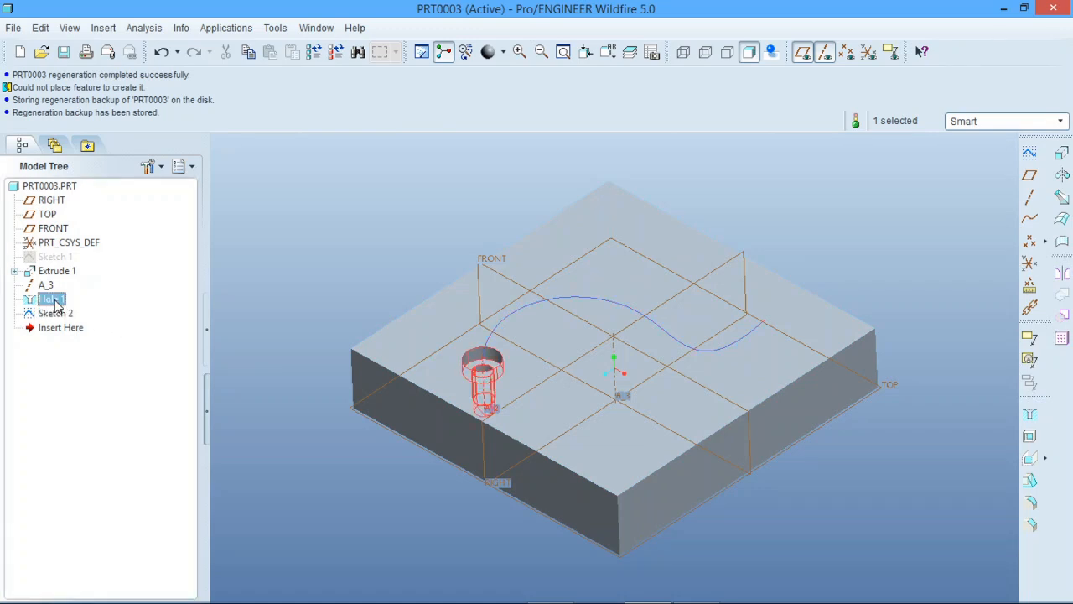
{"action": "right_click", "coordinate": [55, 302]}
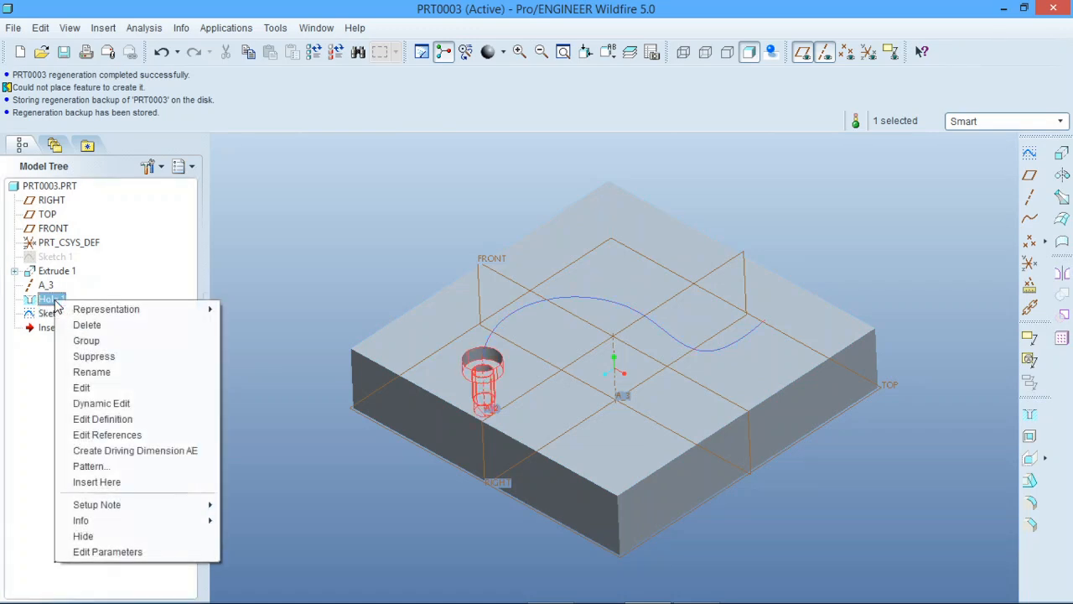
{"action": "left_click", "coordinate": [118, 357]}
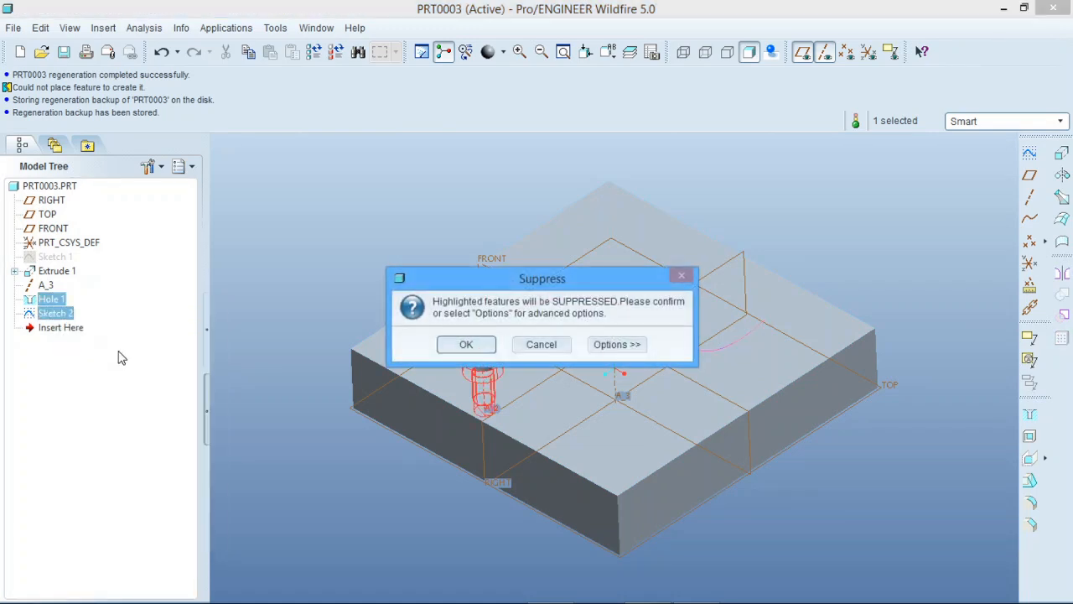
{"action": "left_click", "coordinate": [624, 344]}
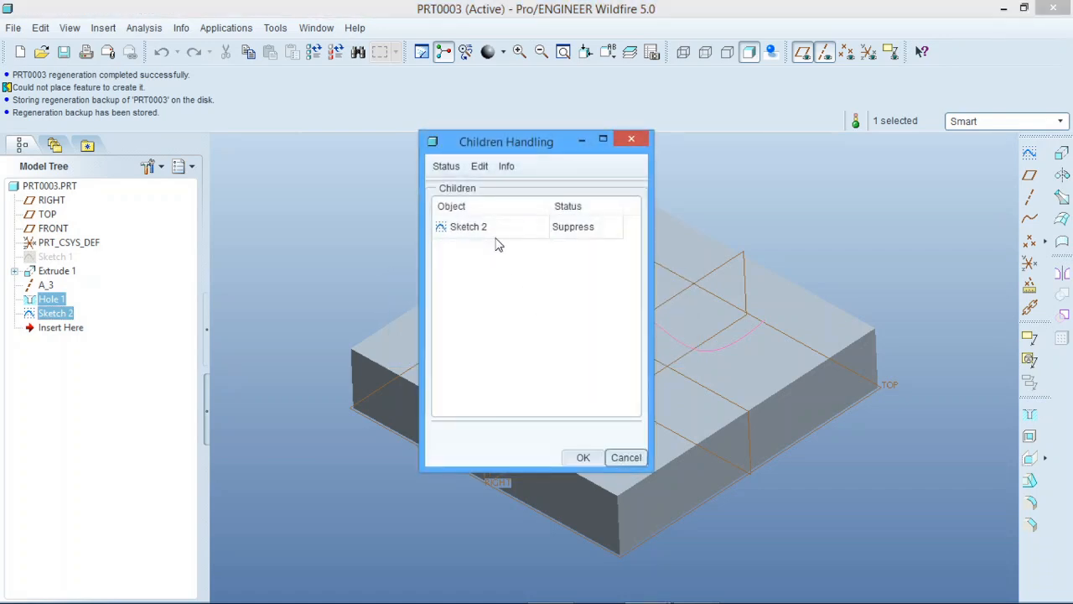
{"action": "left_click", "coordinate": [571, 228]}
{"action": "left_click", "coordinate": [575, 228]}
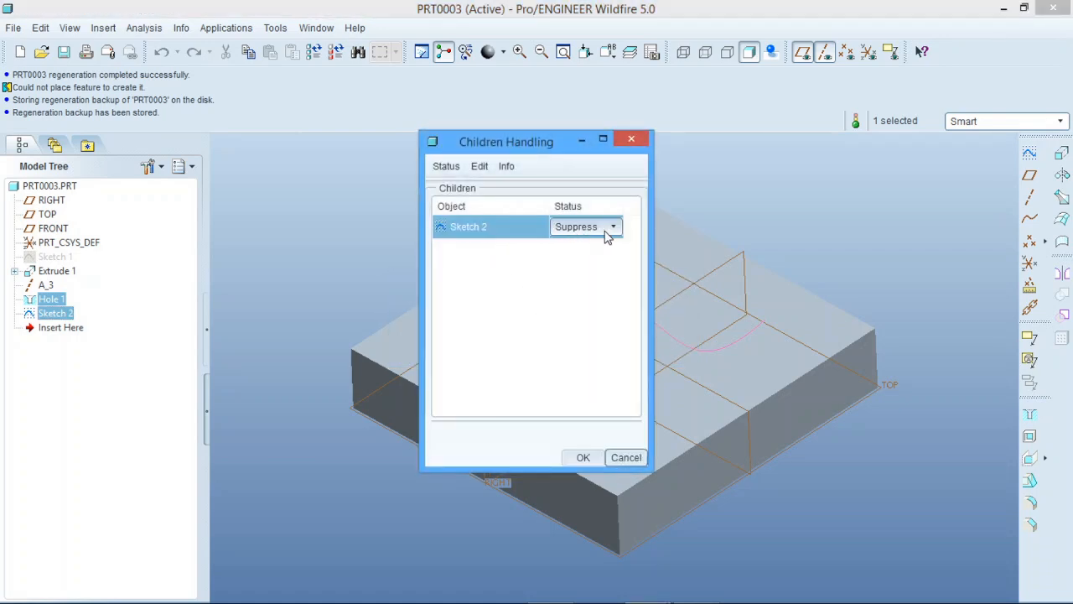
{"action": "left_click", "coordinate": [611, 236]}
{"action": "left_click", "coordinate": [592, 256]}
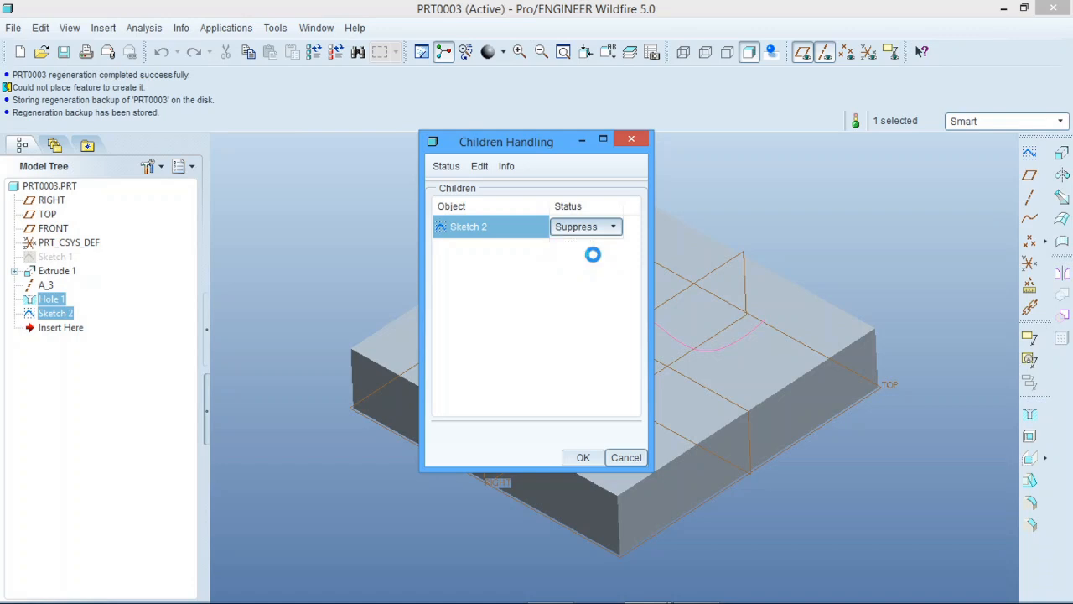
{"action": "left_click", "coordinate": [578, 457]}
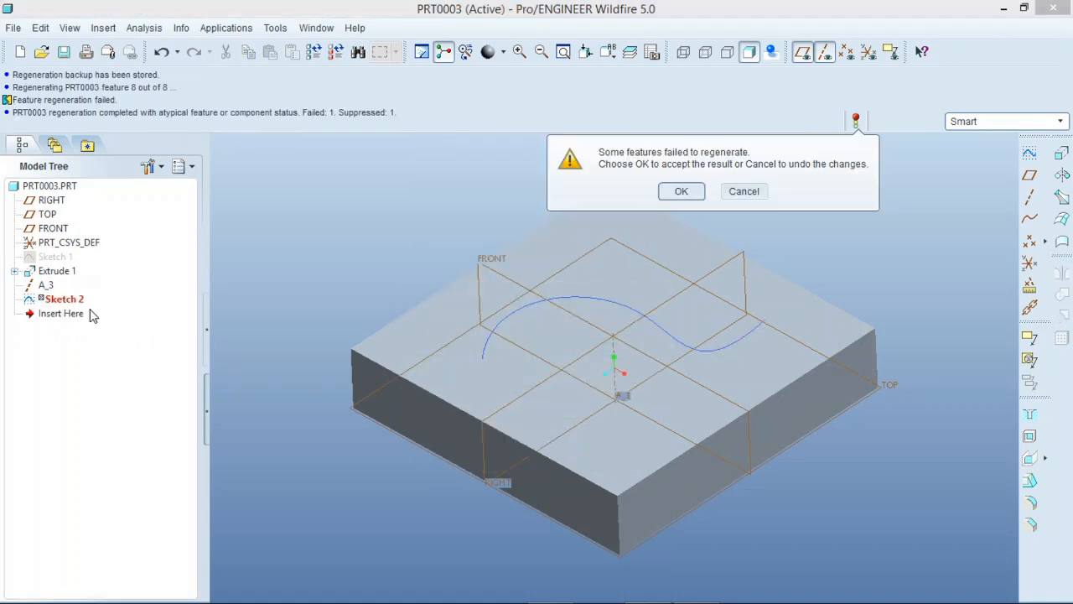
{"action": "left_click", "coordinate": [681, 191]}
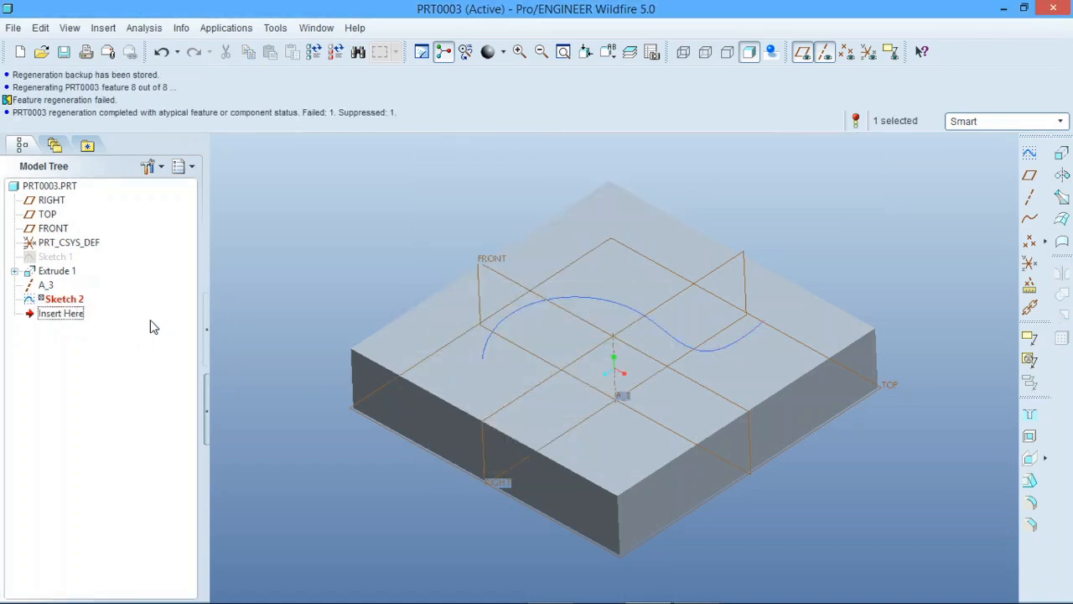
Redefine Sketch 2 with the block's two side faces nearest the spline's start as references, and reorder it directly after Extrude 1
{"action": "right_click", "coordinate": [83, 300]}
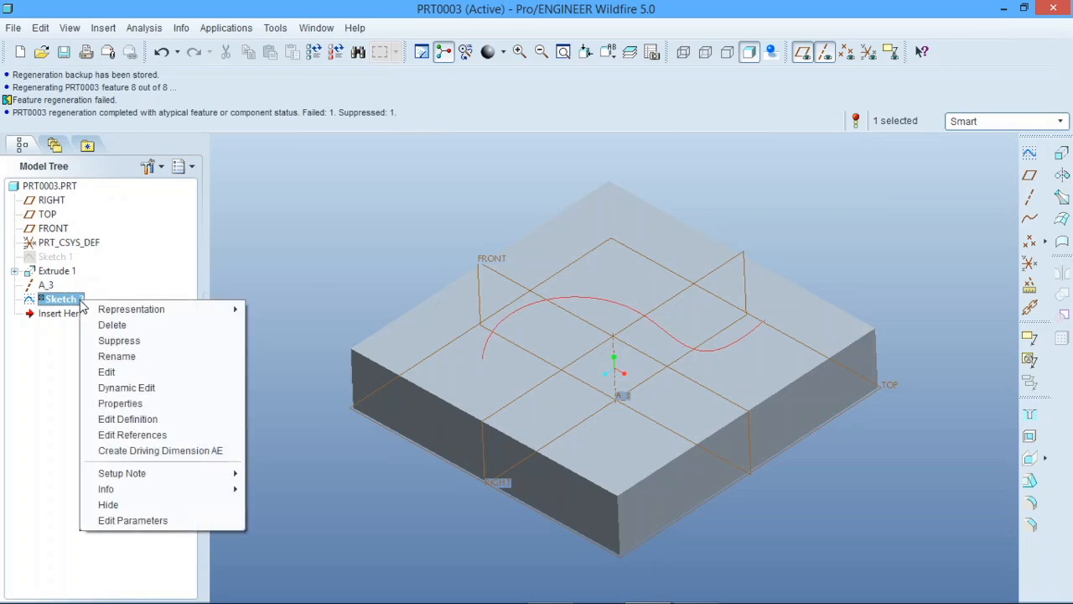
{"action": "left_click", "coordinate": [128, 418]}
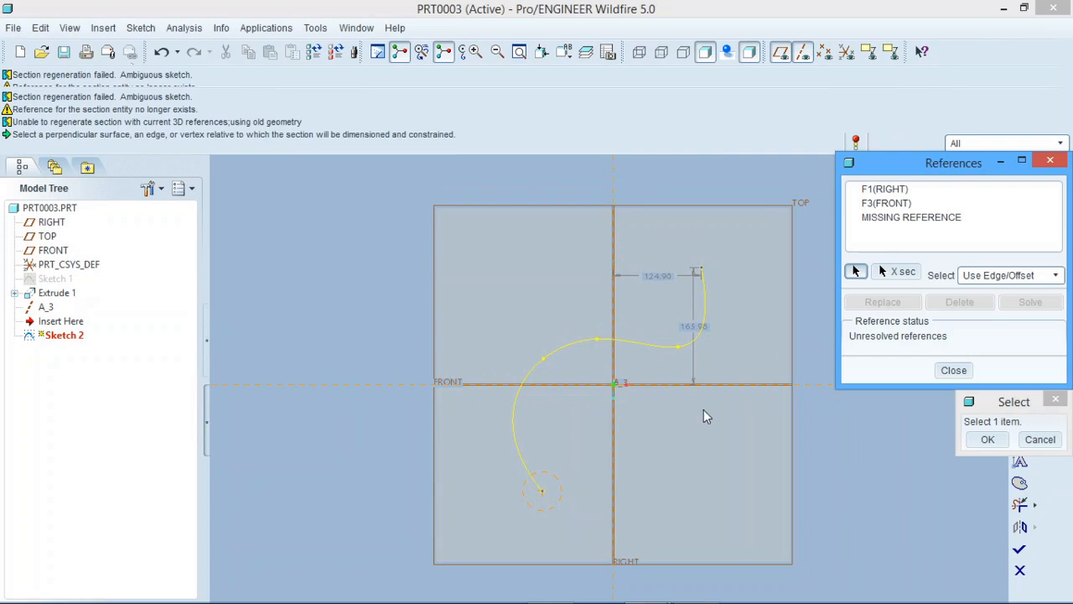
{"action": "left_click", "coordinate": [434, 473]}
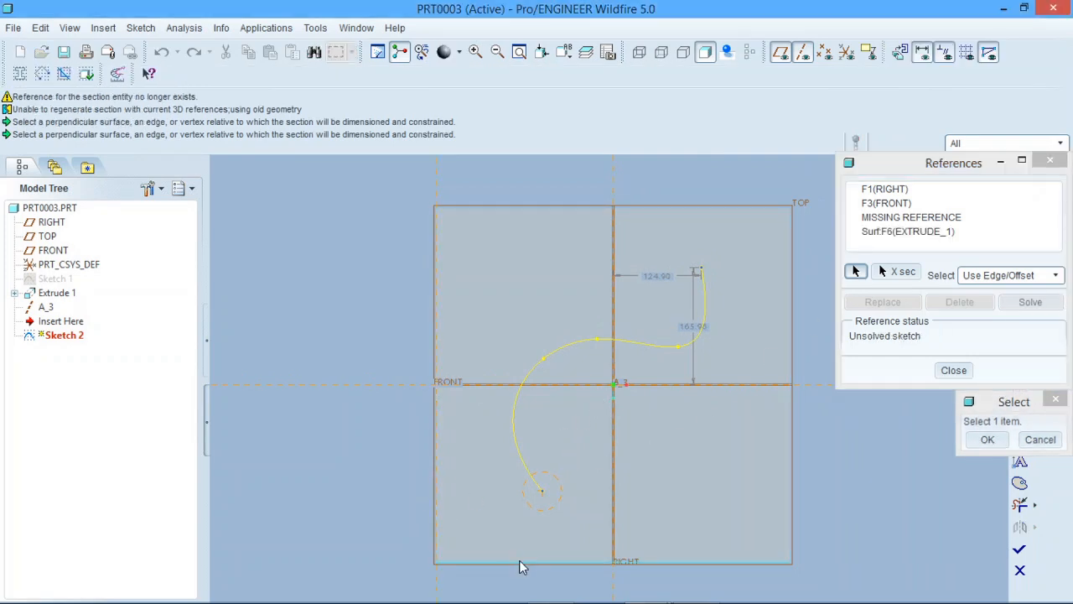
{"action": "left_click", "coordinate": [522, 561]}
{"action": "left_click", "coordinate": [987, 440]}
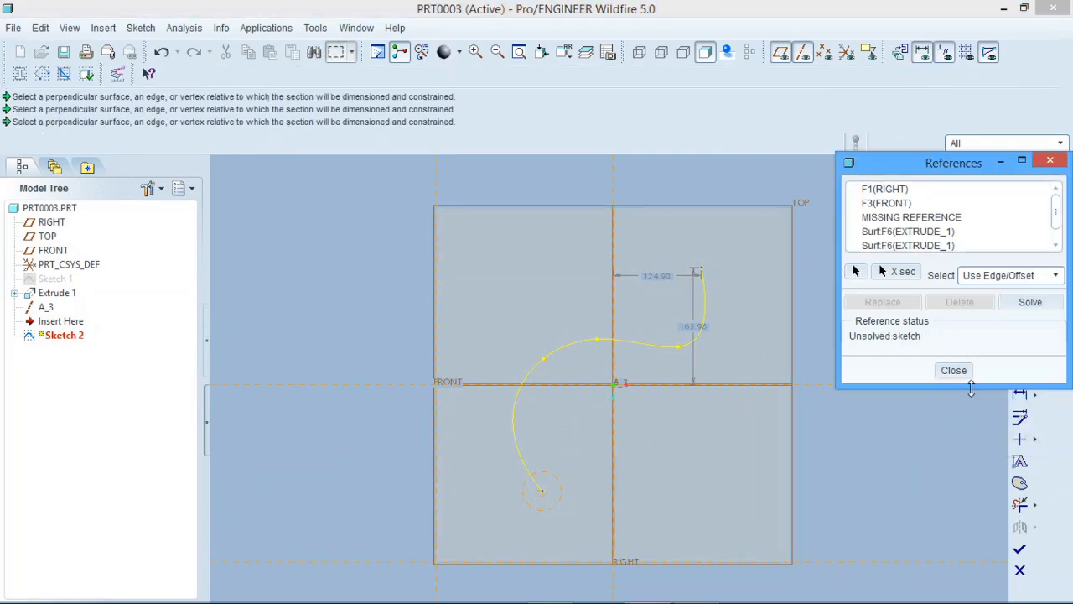
{"action": "left_click", "coordinate": [953, 370]}
{"action": "left_click", "coordinate": [1019, 546]}
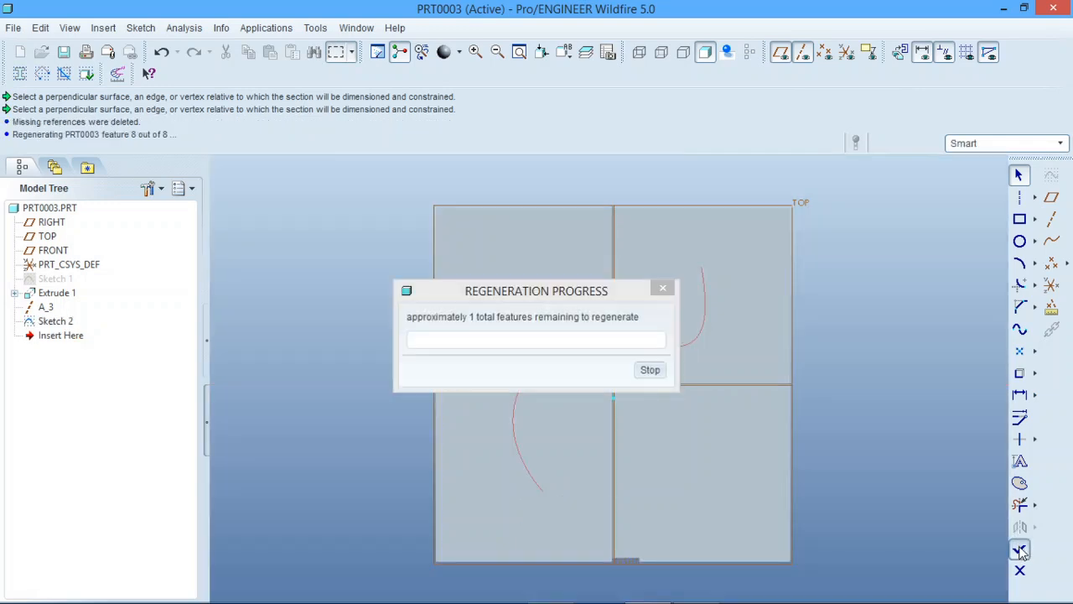
{"action": "left_click_drag", "start_coordinate": [43, 306], "coordinate": [52, 276]}
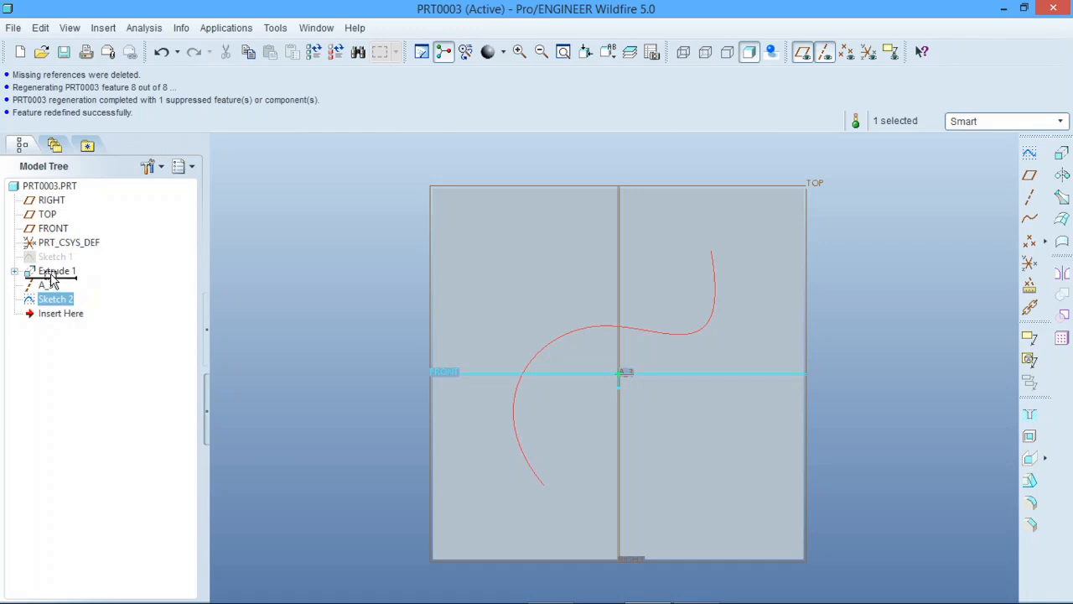
{"action": "left_click_drag", "start_coordinate": [52, 281], "coordinate": [50, 279]}
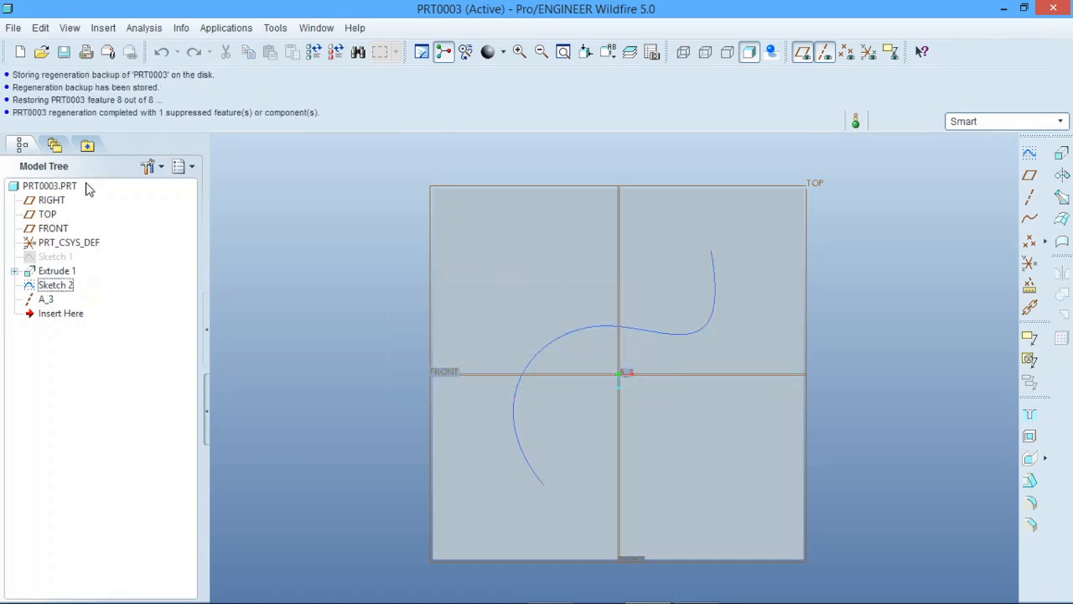
Show suppressed objects in the model tree and resume Hole 1
{"action": "left_click", "coordinate": [149, 166]}
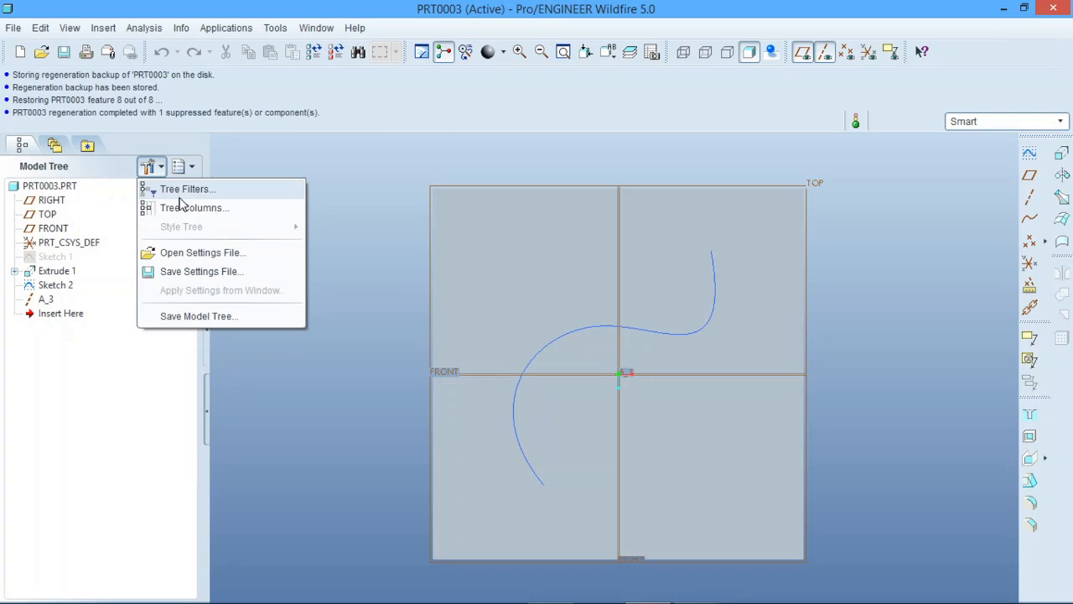
{"action": "left_click", "coordinate": [178, 187]}
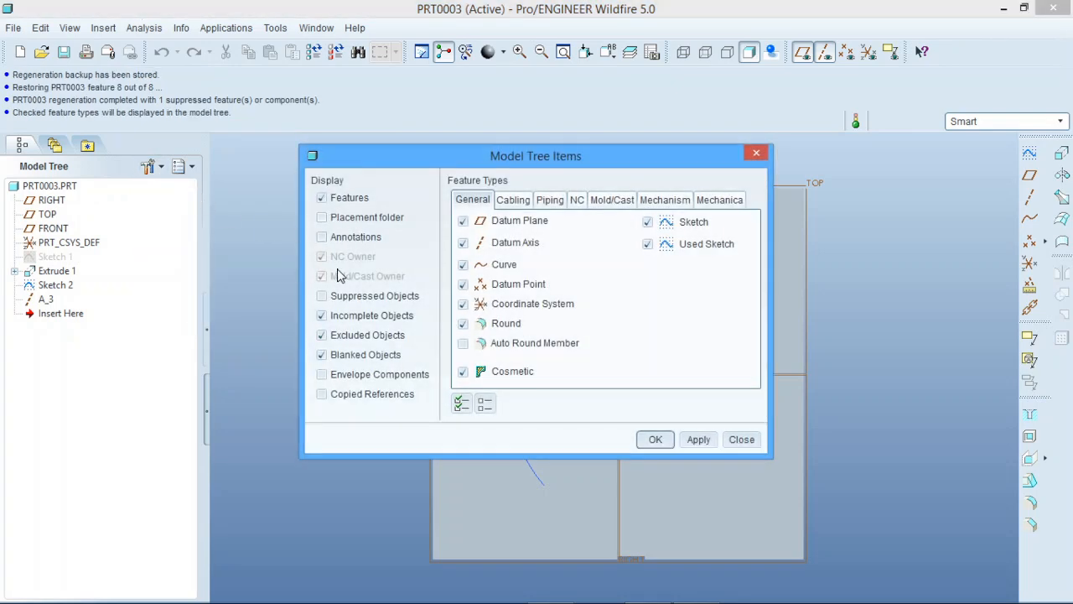
{"action": "left_click", "coordinate": [322, 296]}
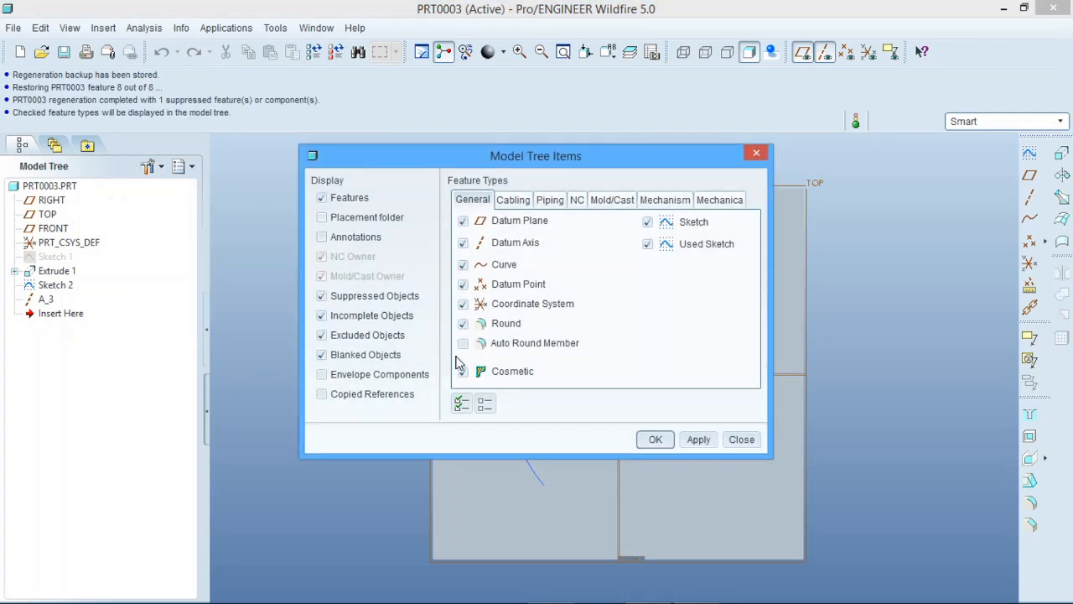
{"action": "left_click", "coordinate": [656, 440]}
{"action": "left_click", "coordinate": [53, 313]}
{"action": "right_click", "coordinate": [56, 314]}
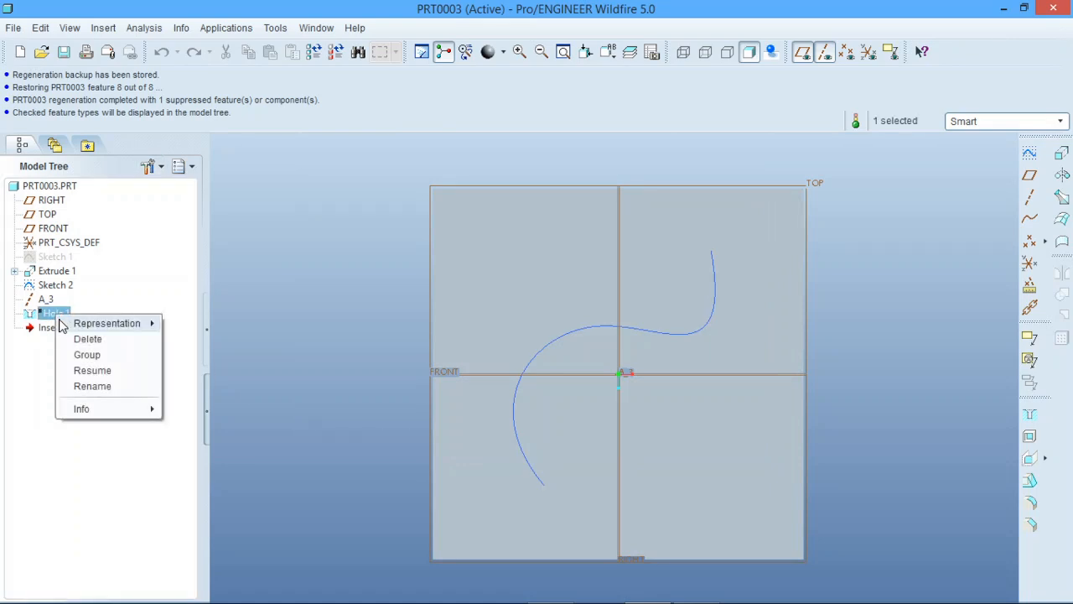
{"action": "left_click", "coordinate": [90, 370]}
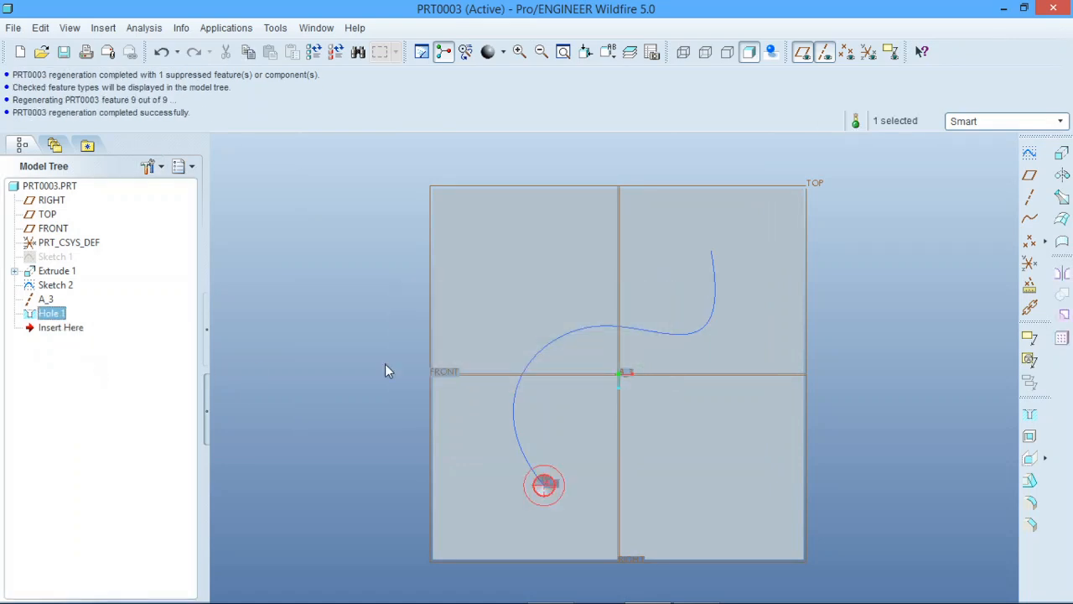
{"action": "left_click", "coordinate": [367, 381]}
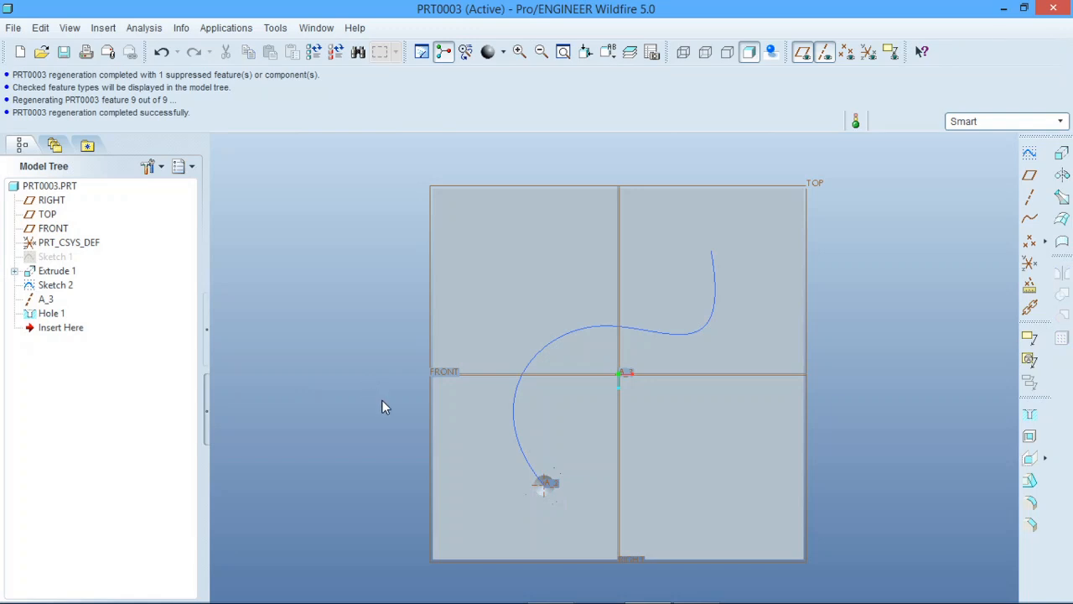
Create a Curve pattern of Hole 1 along the Sketch 2 spline with a spacing of 100 between members
{"action": "middle_click_drag", "start_coordinate": [383, 404], "coordinate": [556, 398]}
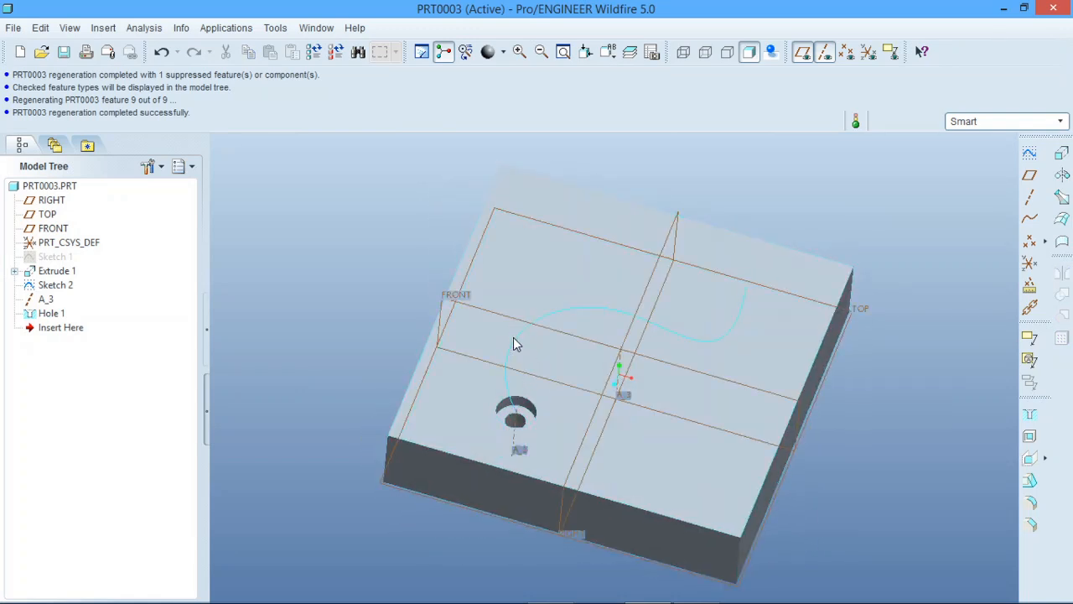
{"action": "left_click", "coordinate": [48, 315]}
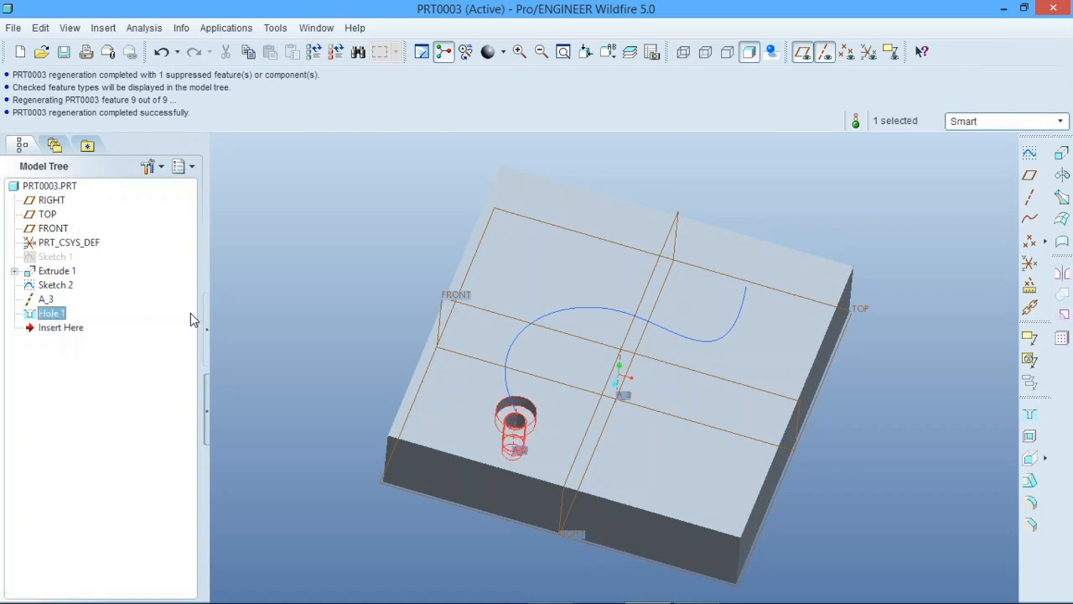
{"action": "left_click", "coordinate": [1061, 339]}
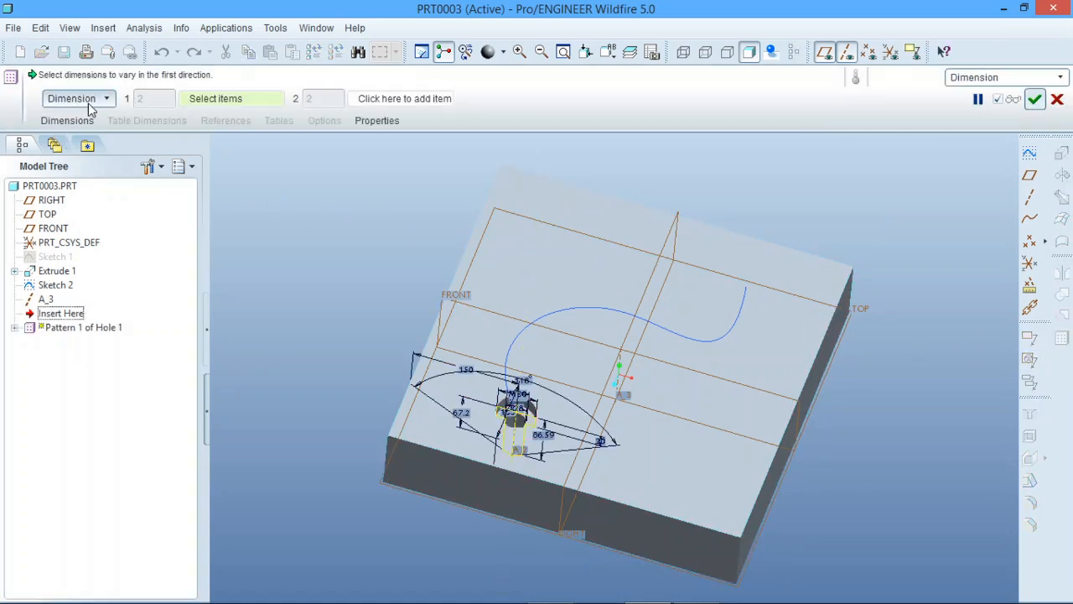
{"action": "left_click", "coordinate": [88, 100]}
{"action": "left_click", "coordinate": [60, 195]}
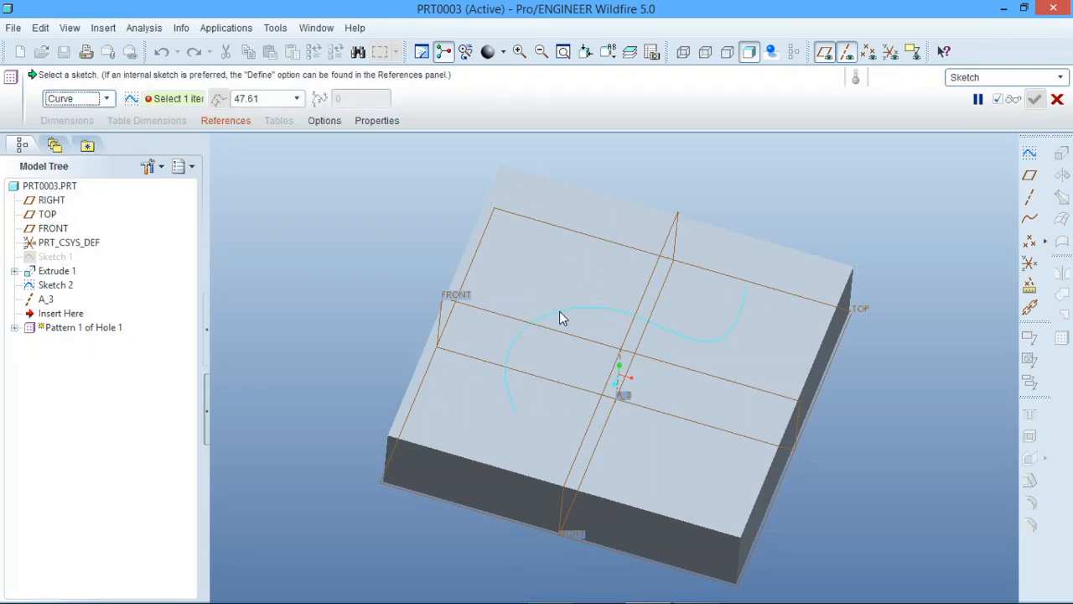
{"action": "left_click", "coordinate": [559, 311]}
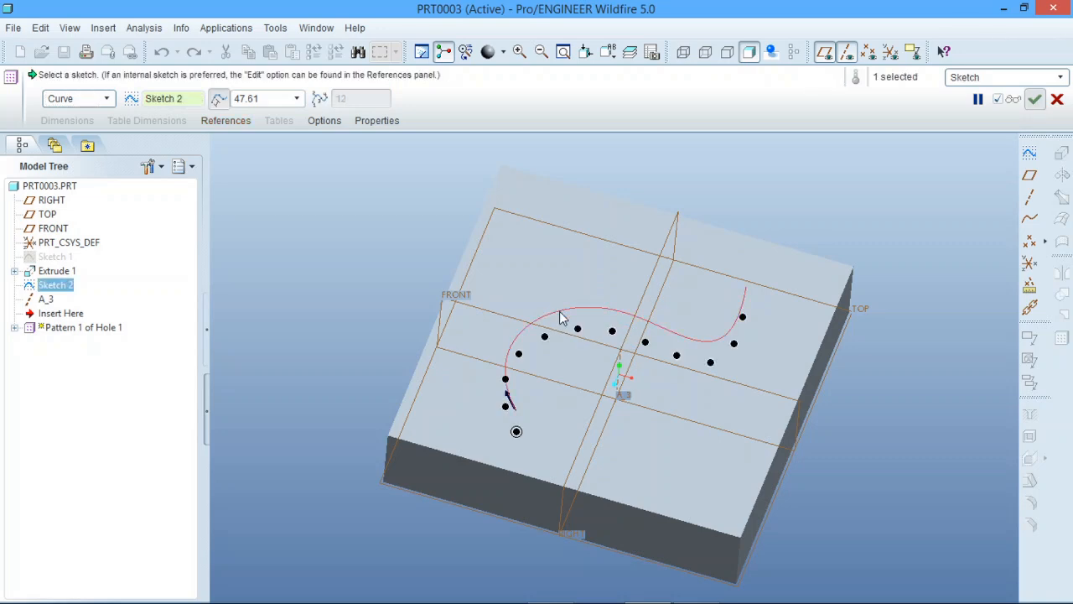
{"action": "double_click", "coordinate": [273, 99]}
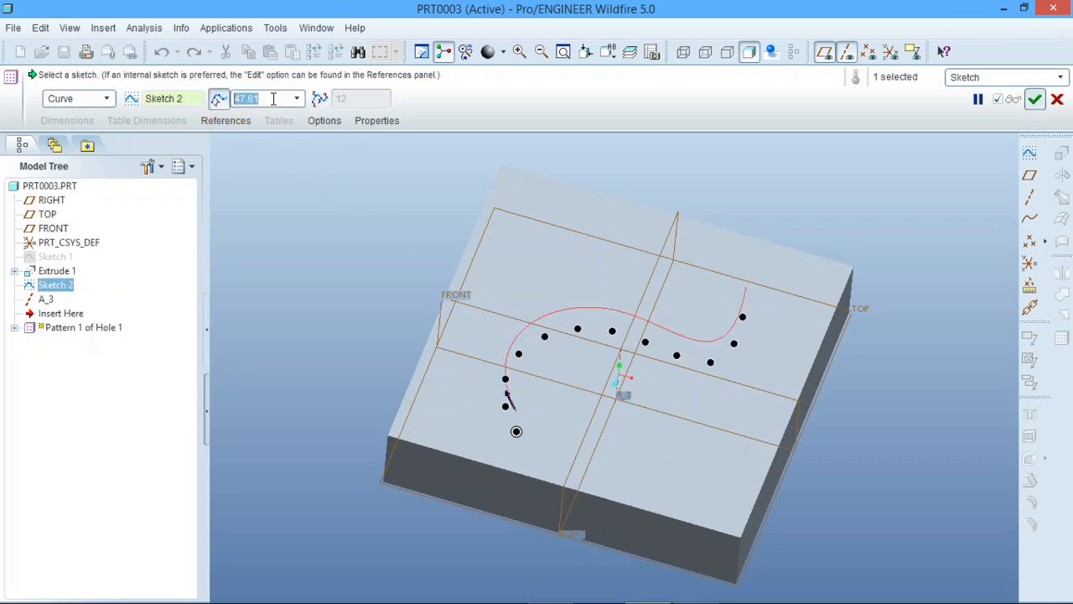
{"action": "type", "text": "100"}
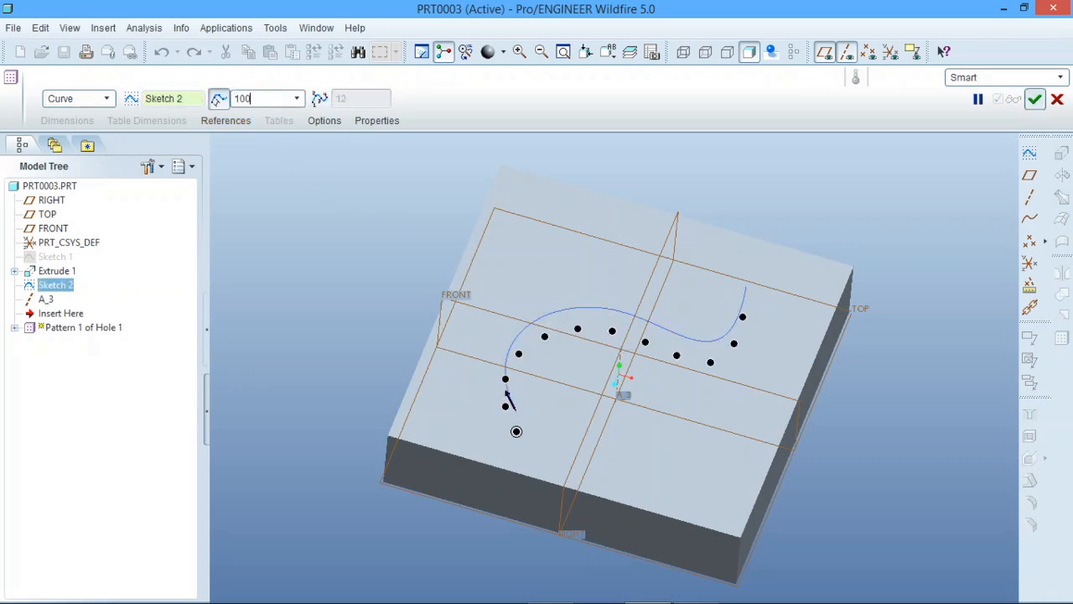
{"action": "key", "text": "Return"}
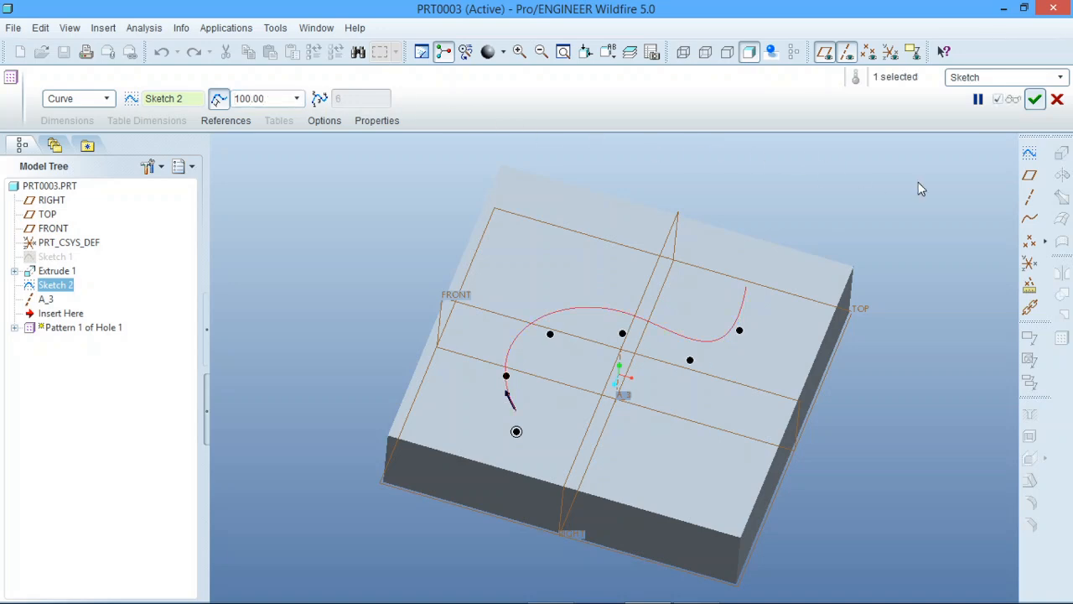
{"action": "left_click", "coordinate": [1036, 101]}
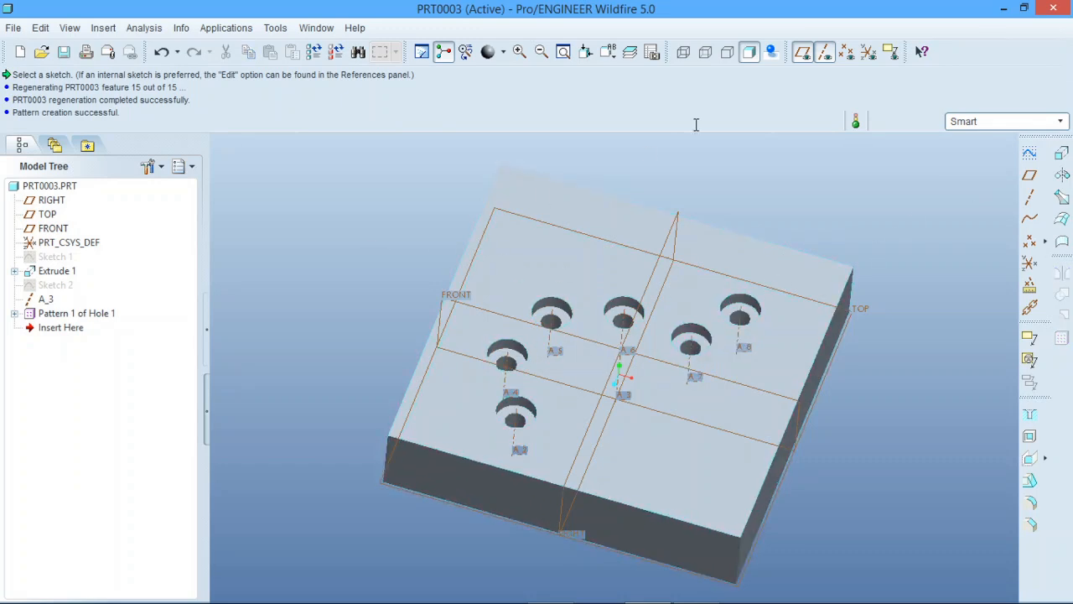
{"action": "scroll", "coordinate": [923, 219], "scroll_direction": "up", "scroll_amount": 2}
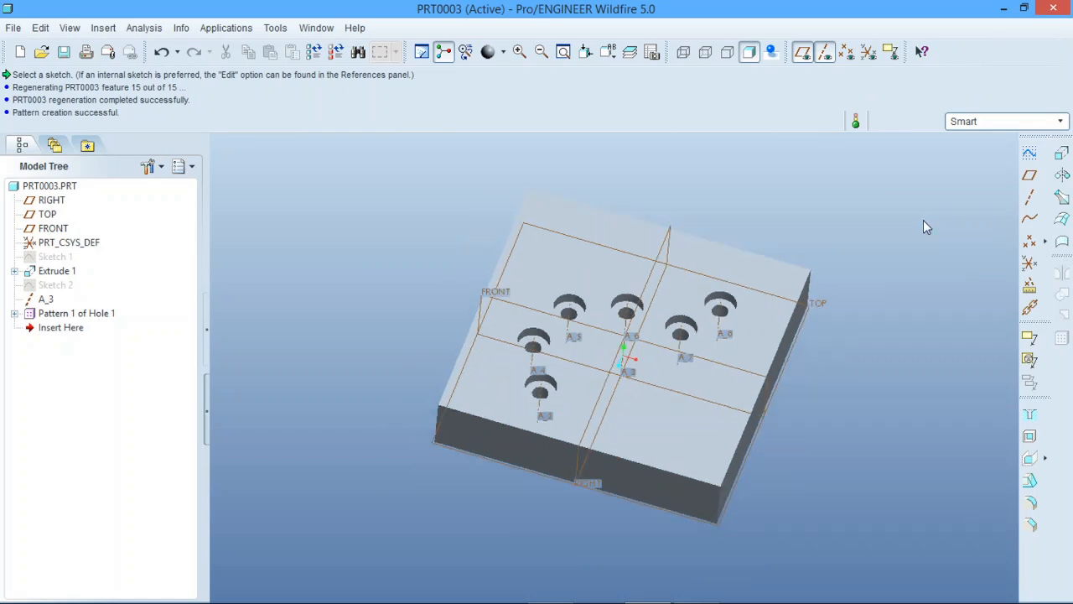